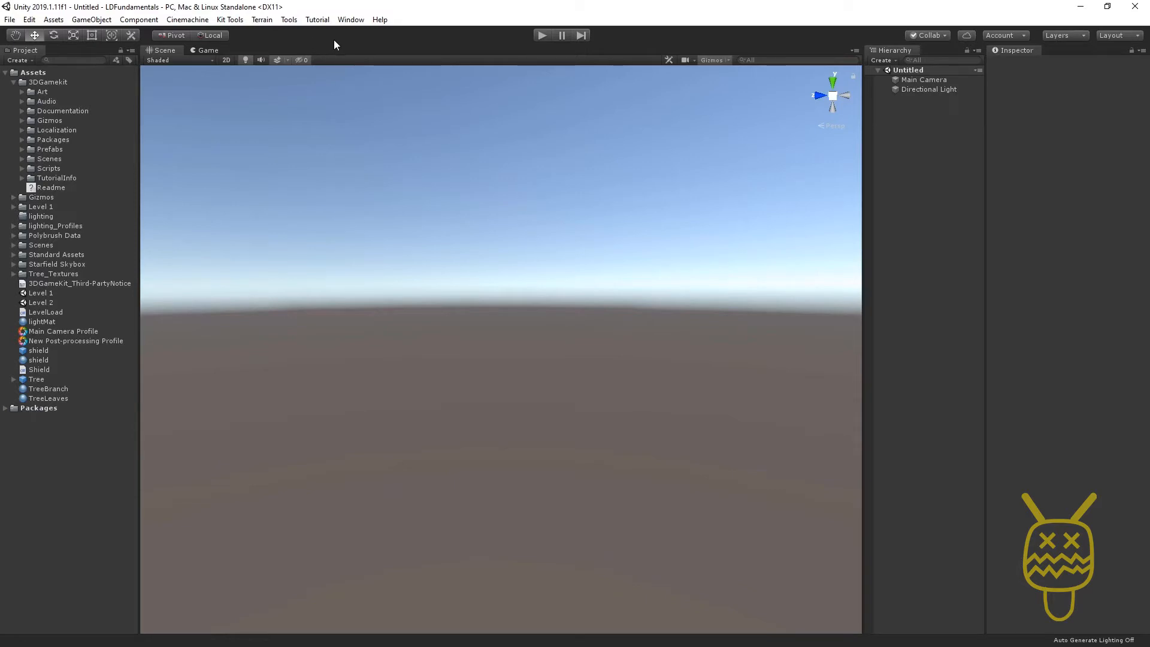
Step: Create a new scene and open the ProBuilder window over the scene view
click(10, 21)
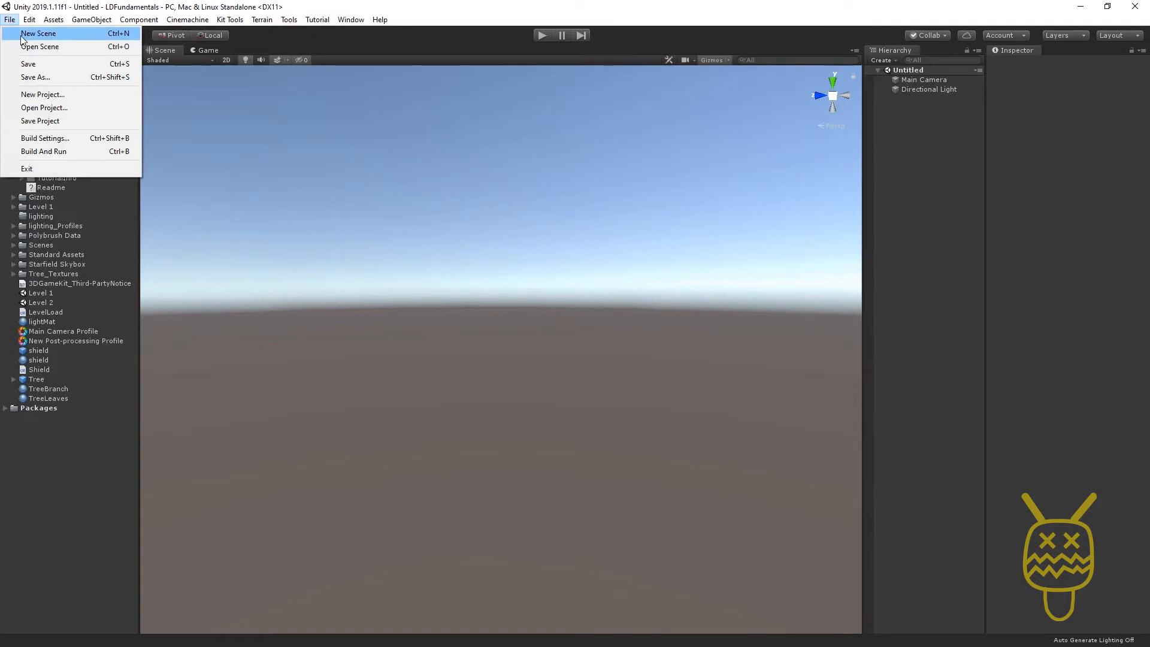
click(70, 34)
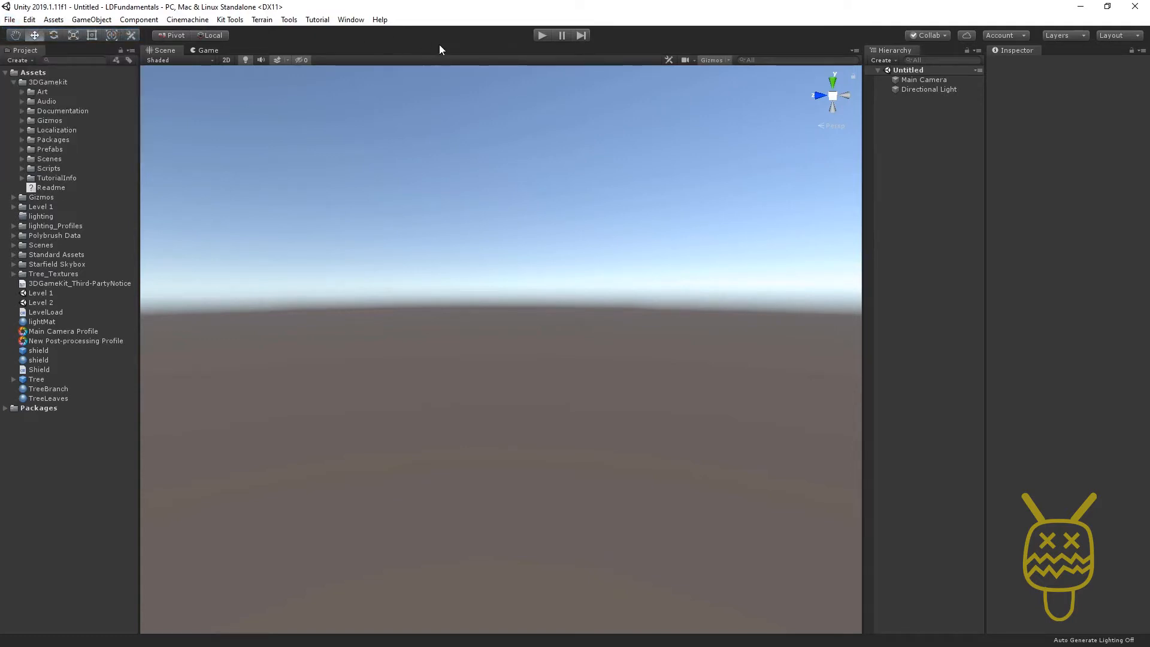
click(289, 20)
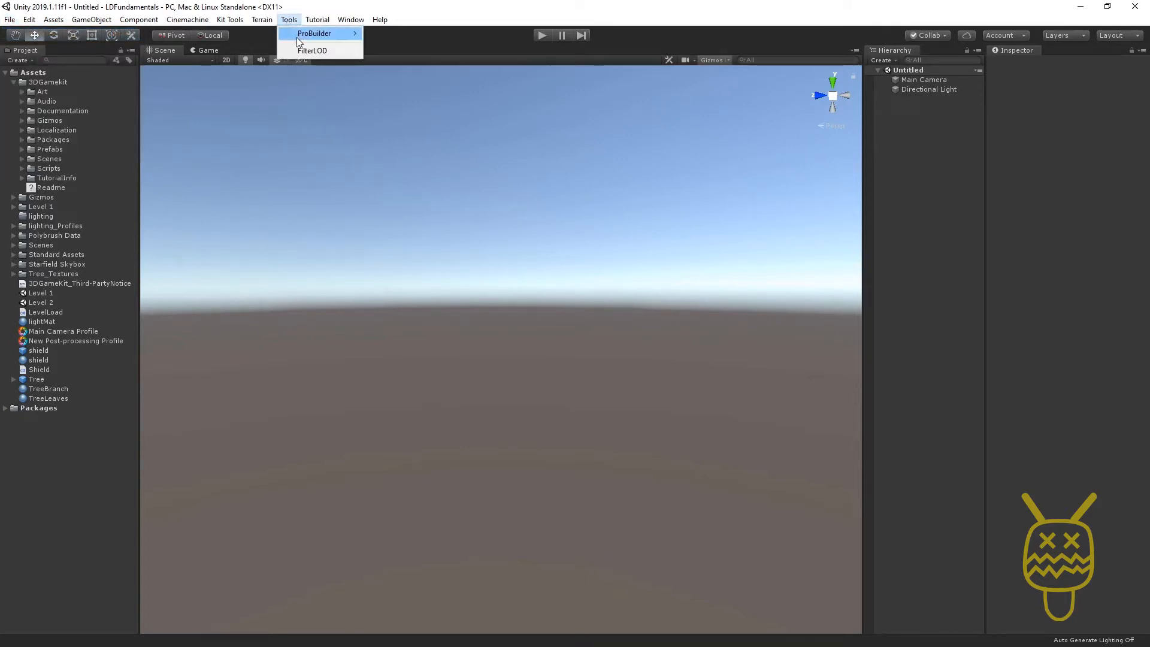
mouse_move(296, 37)
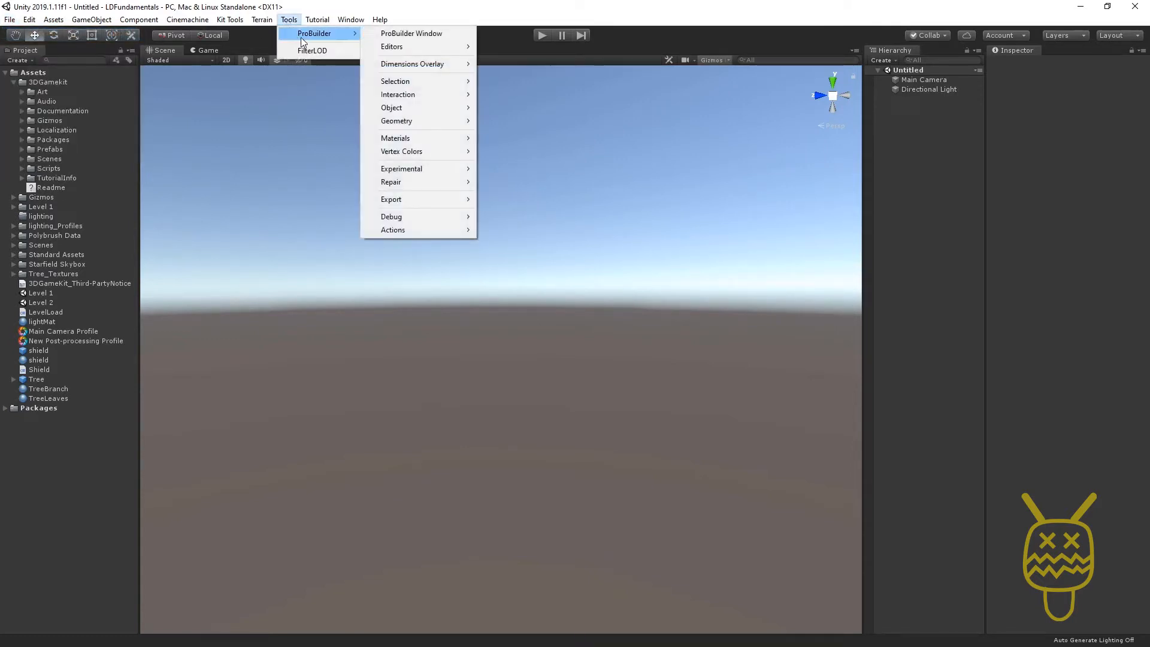
click(419, 33)
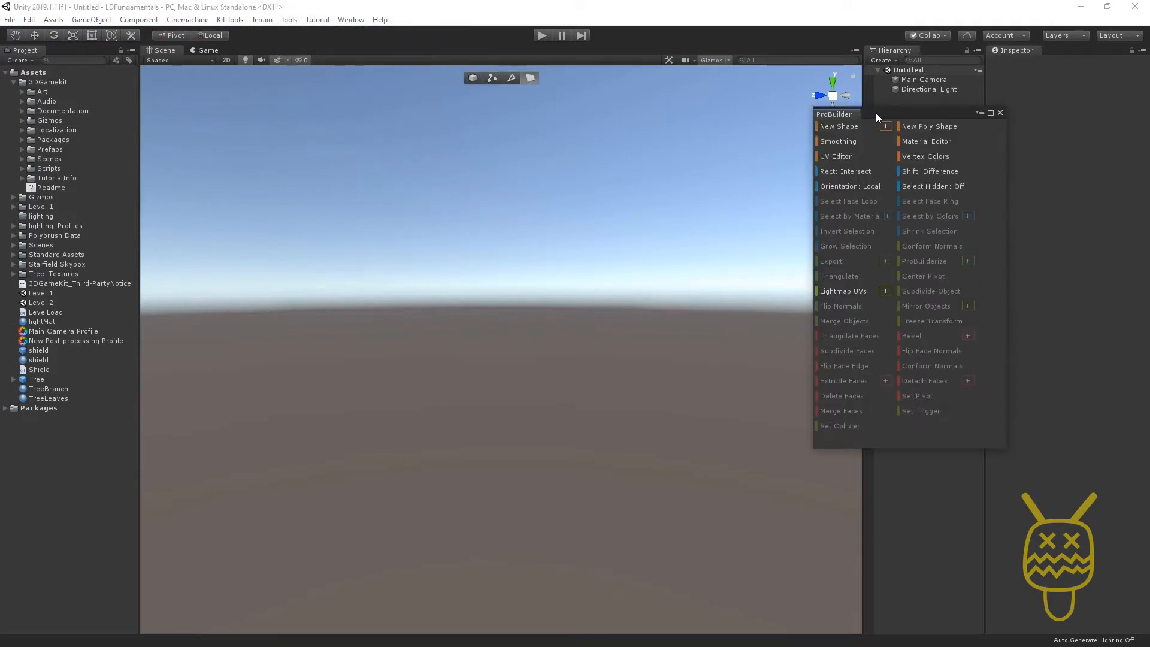
drag(876, 112, 228, 112)
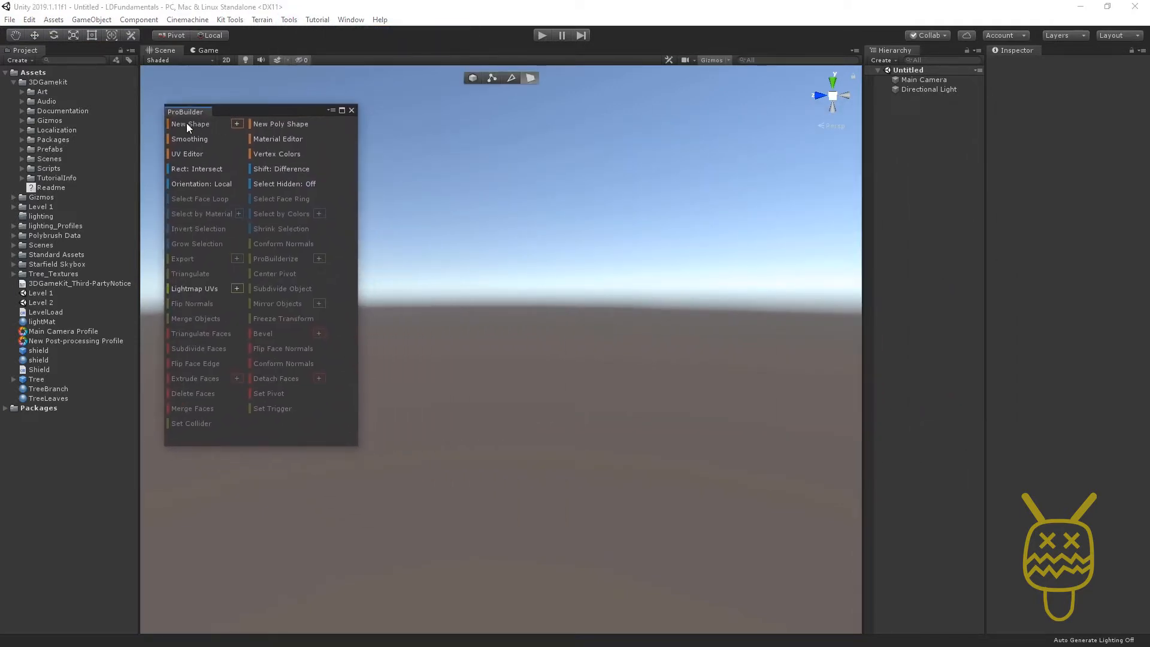
Step: Build a ProBuilder cube with a size of 2 × 2 × 2 and close the Shape Tool
click(238, 124)
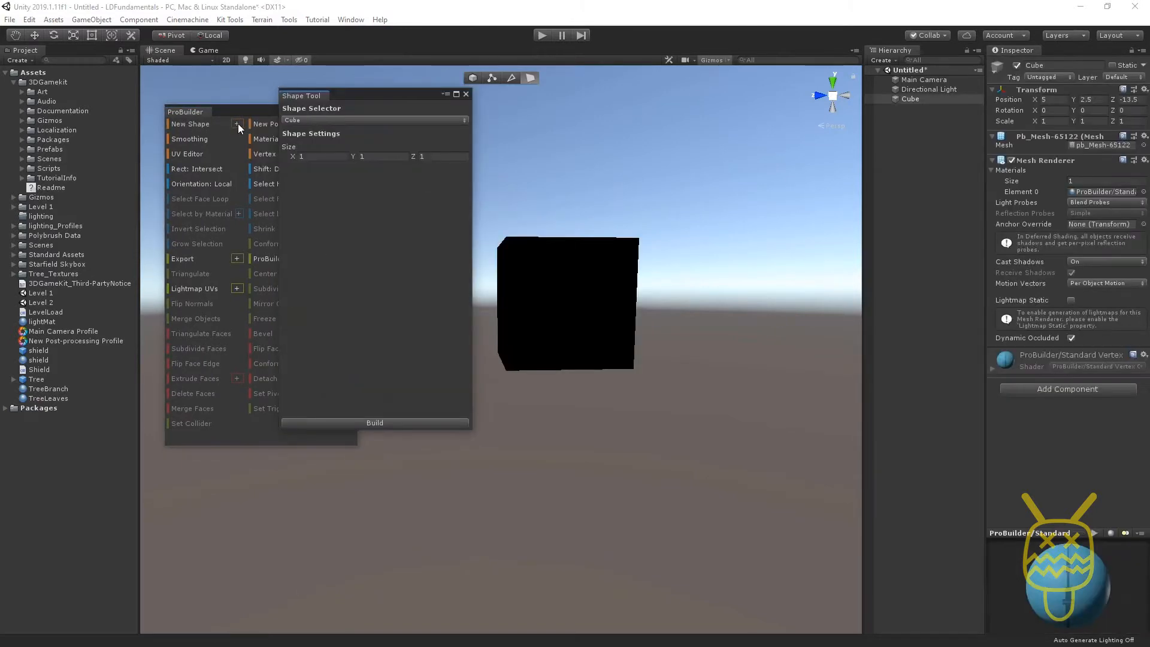
click(325, 157)
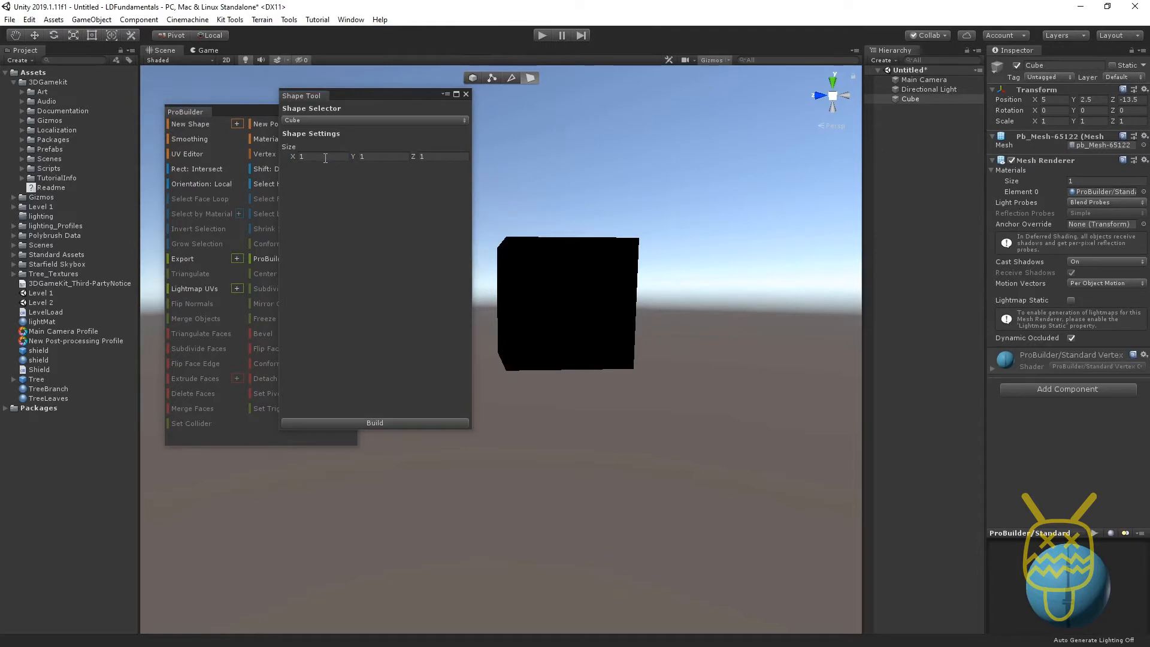
click(326, 158)
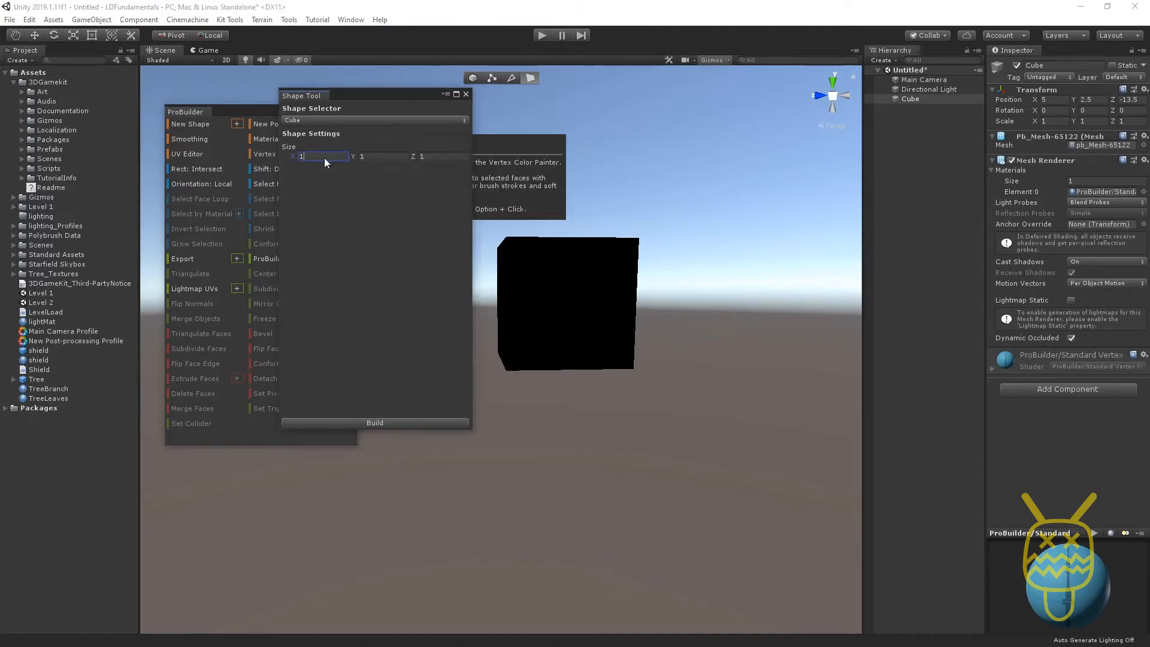
text(2)
key(Tab)
text(2)
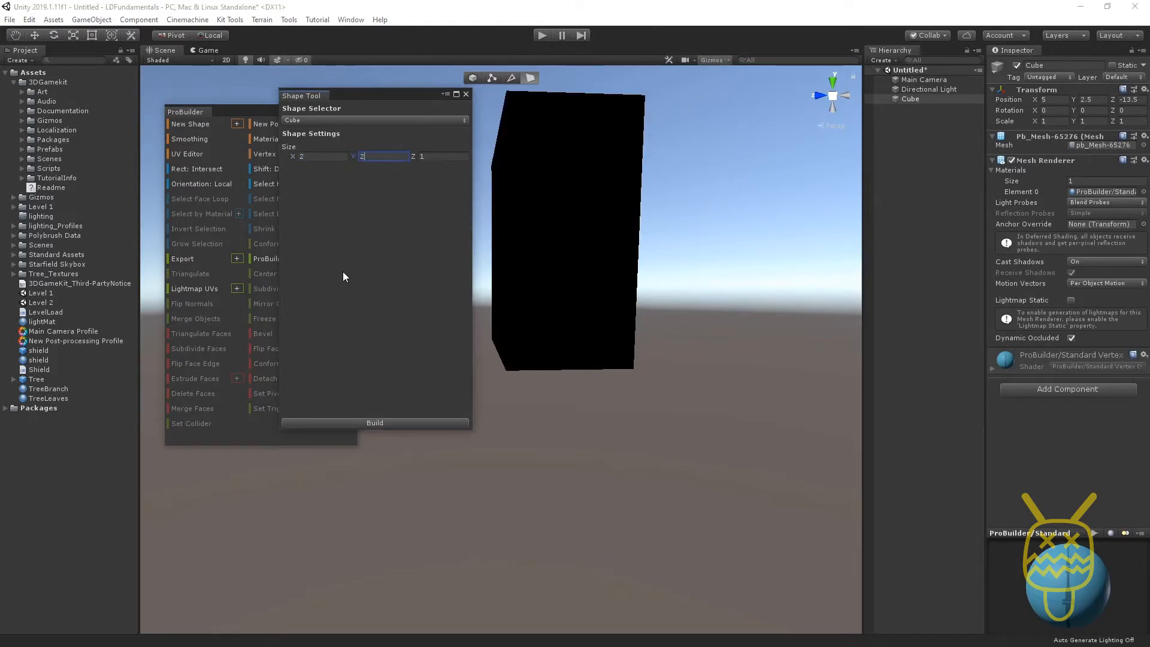
key(Tab)
text(2)
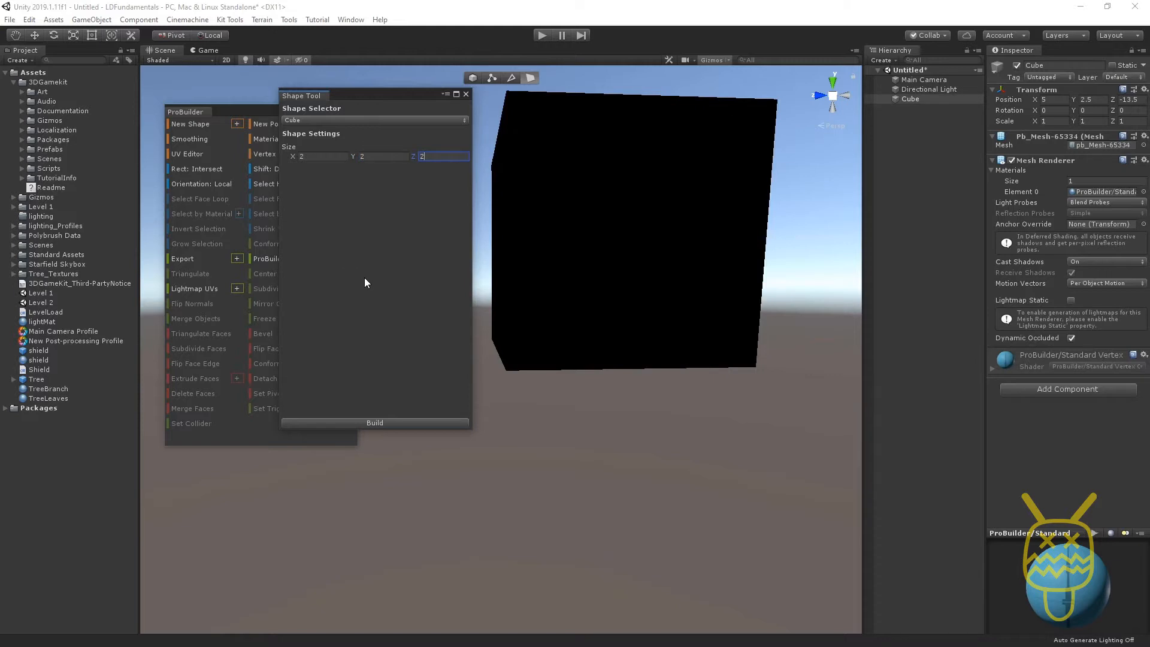
click(375, 423)
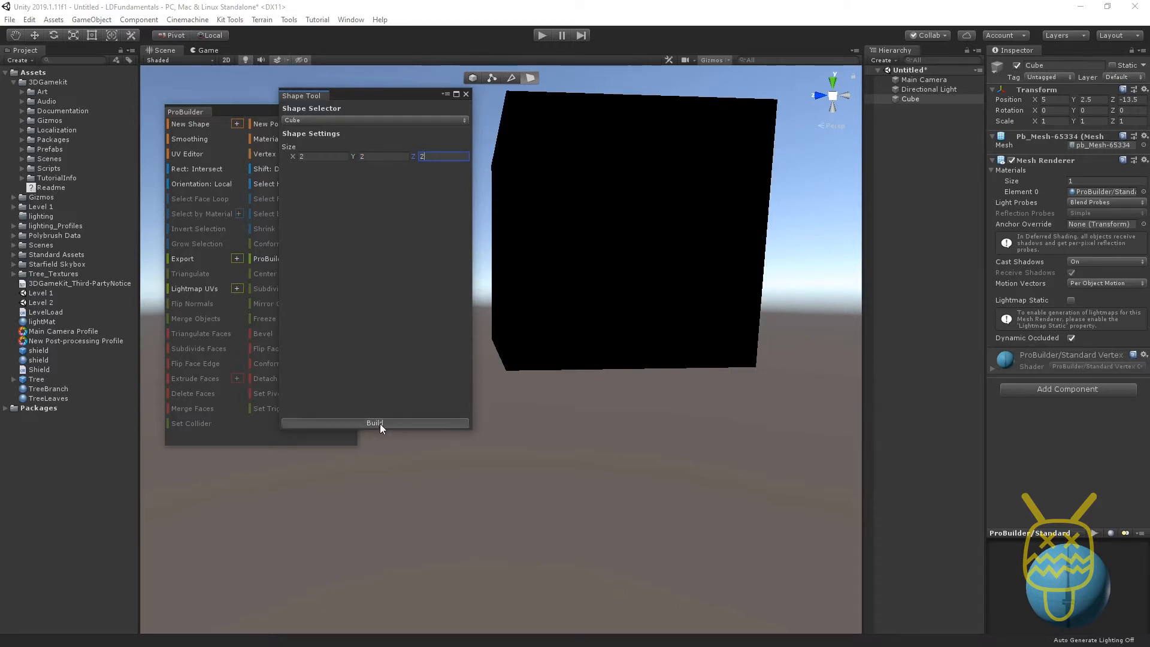
click(466, 95)
Step: Select all six faces of the cube and flip their face normals so they point inward
alt+drag(611, 218, 183, 390)
scroll(607, 426, down, 4)
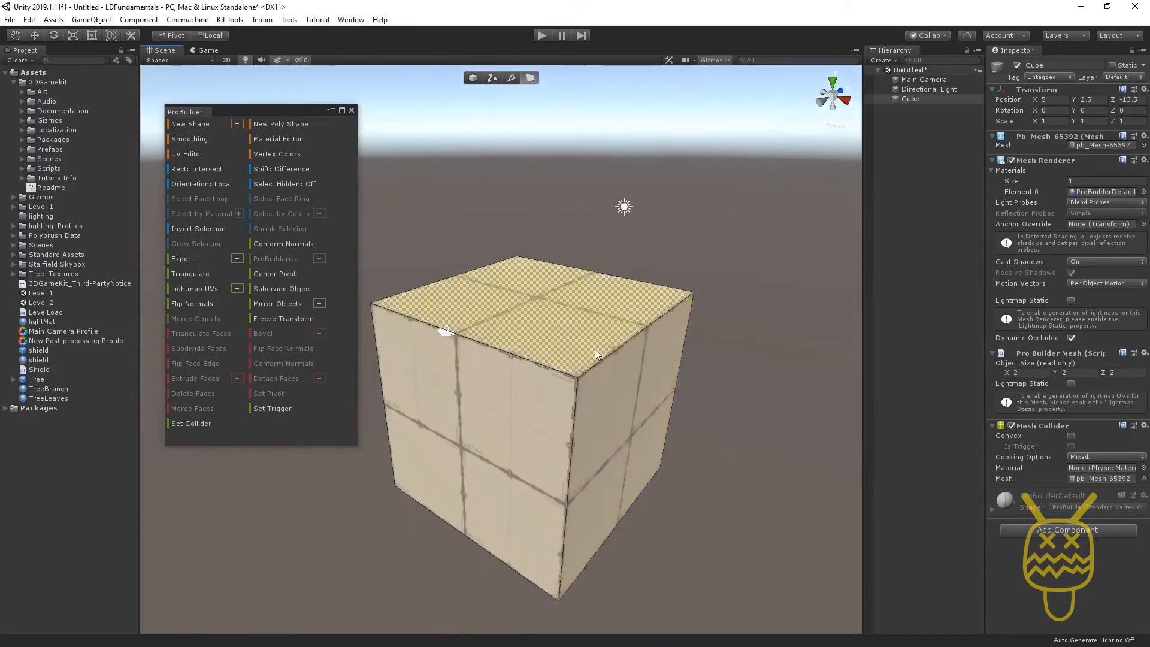
middle_drag(594, 349, 609, 284)
scroll(583, 268, up, 1)
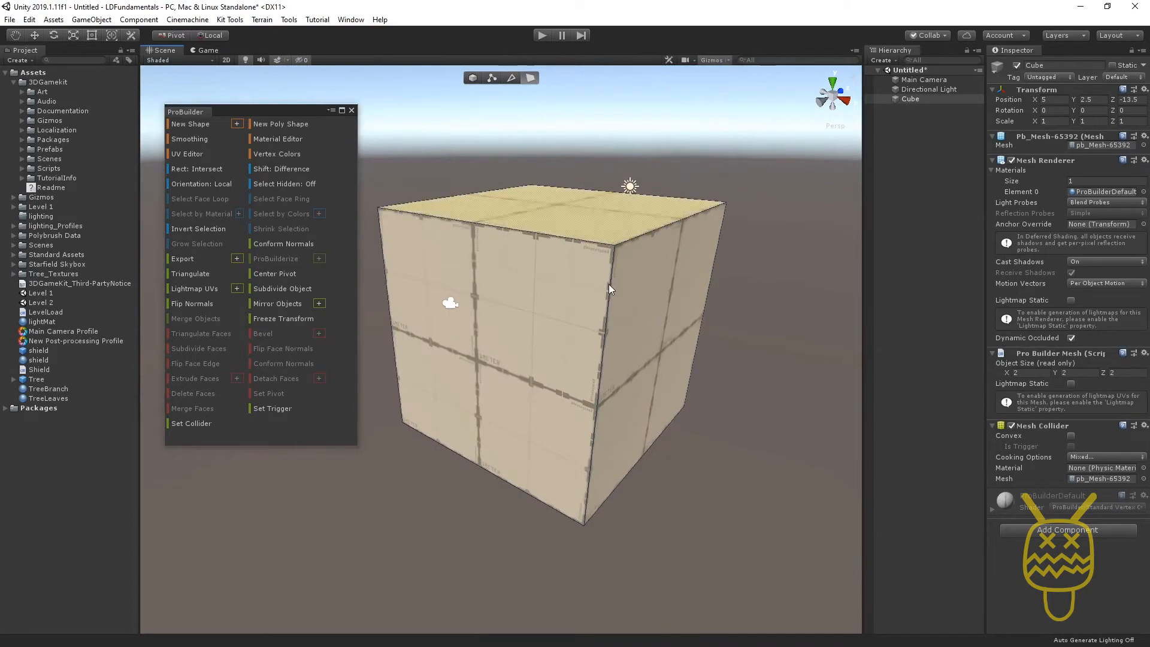
click(537, 215)
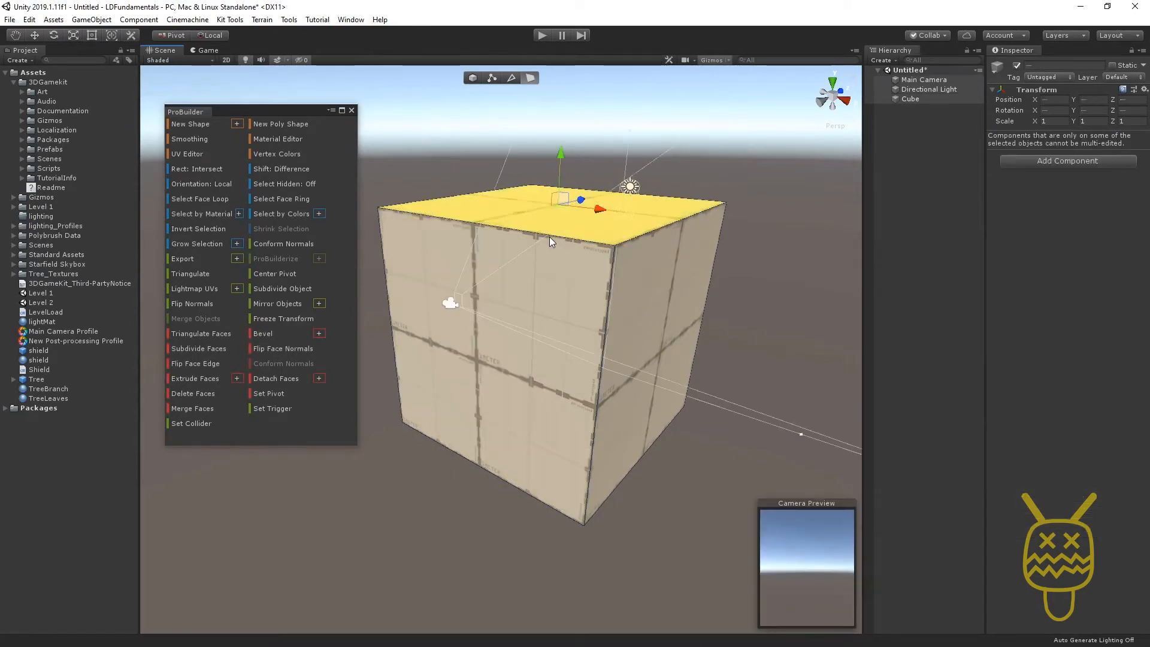
click(548, 244)
click(627, 284)
shift+click(603, 231)
shift+click(565, 328)
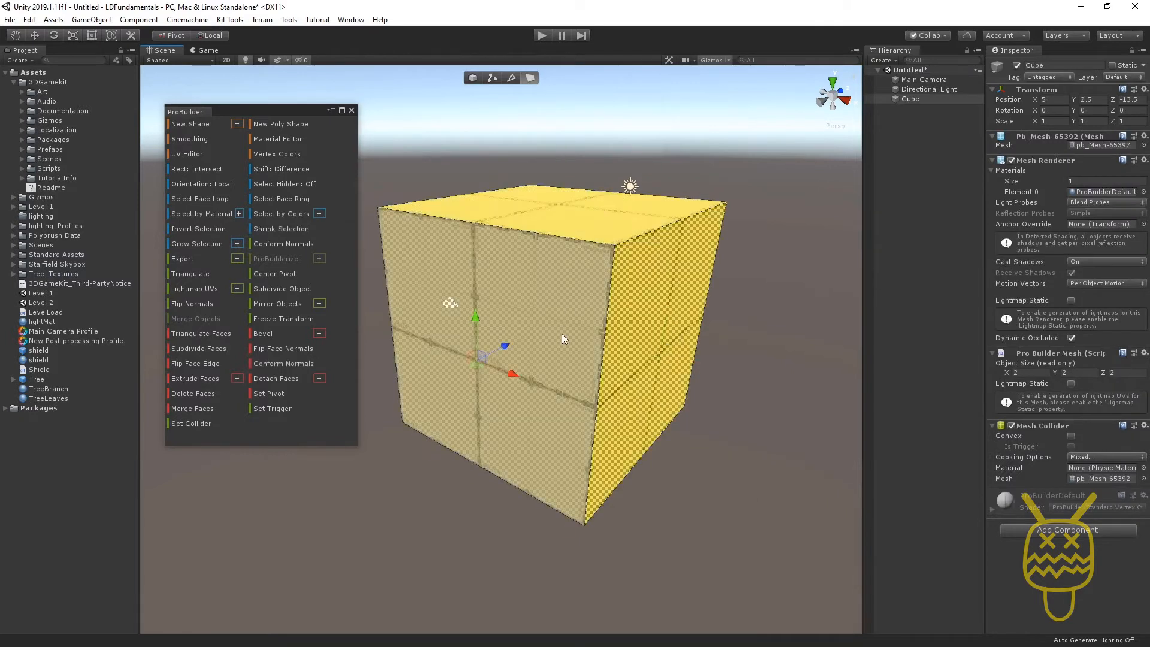
alt+drag(495, 410, 772, 414)
shift+click(496, 293)
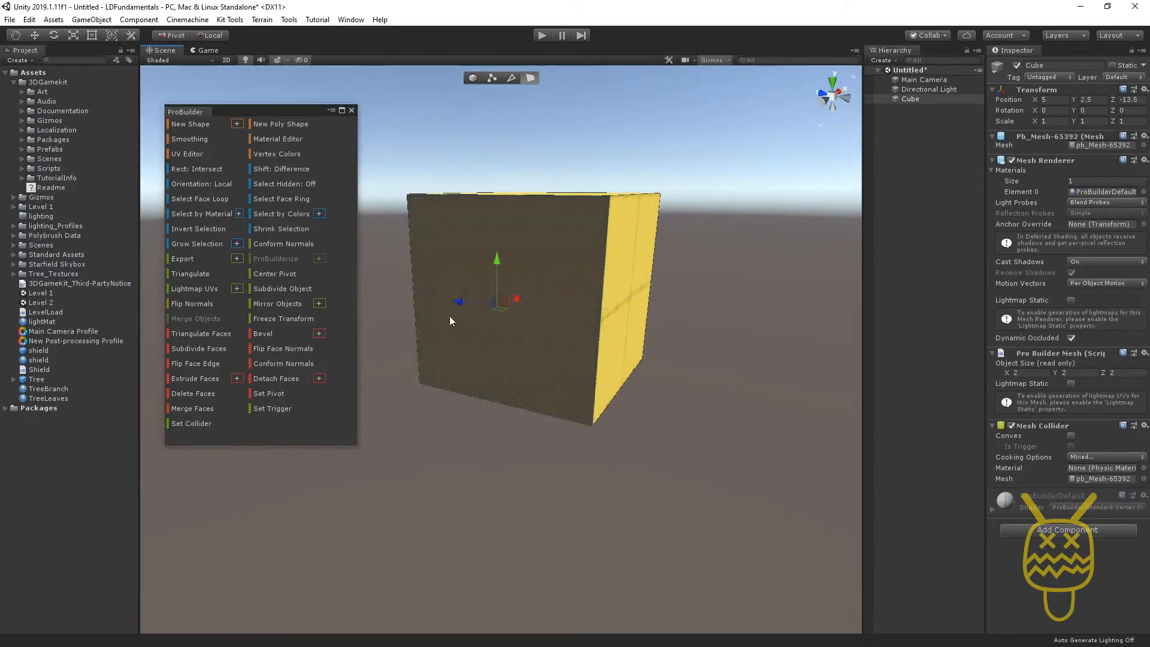
alt+drag(453, 324, 690, 351)
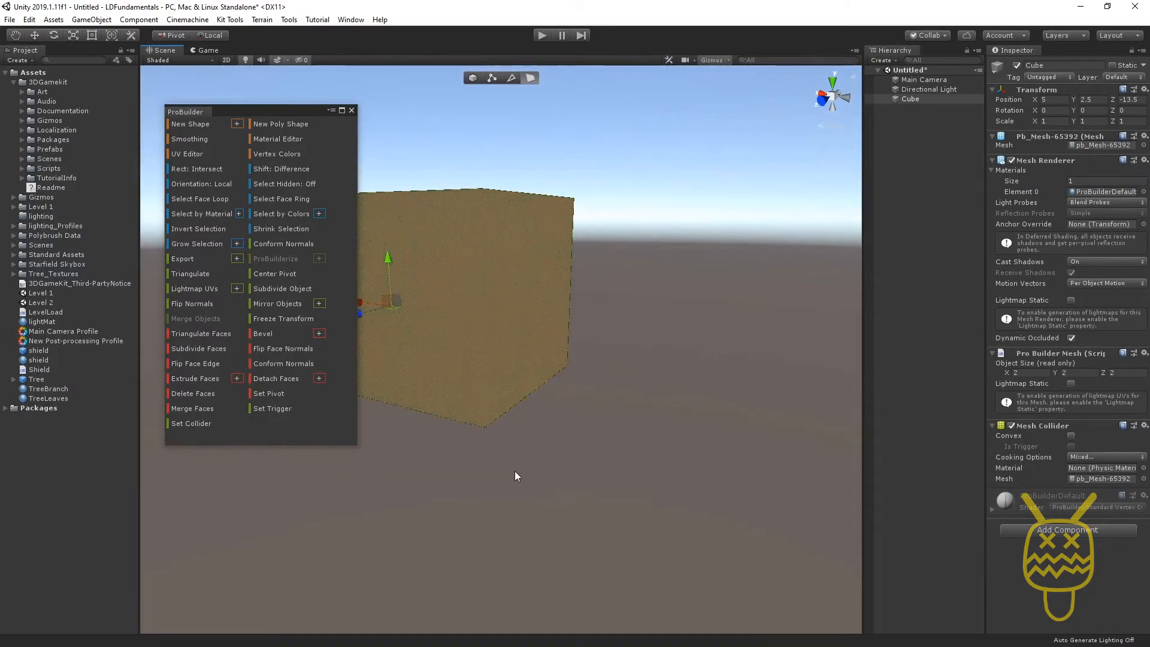
alt+drag(516, 473, 483, 306)
shift+click(475, 392)
alt+drag(533, 368, 1120, 580)
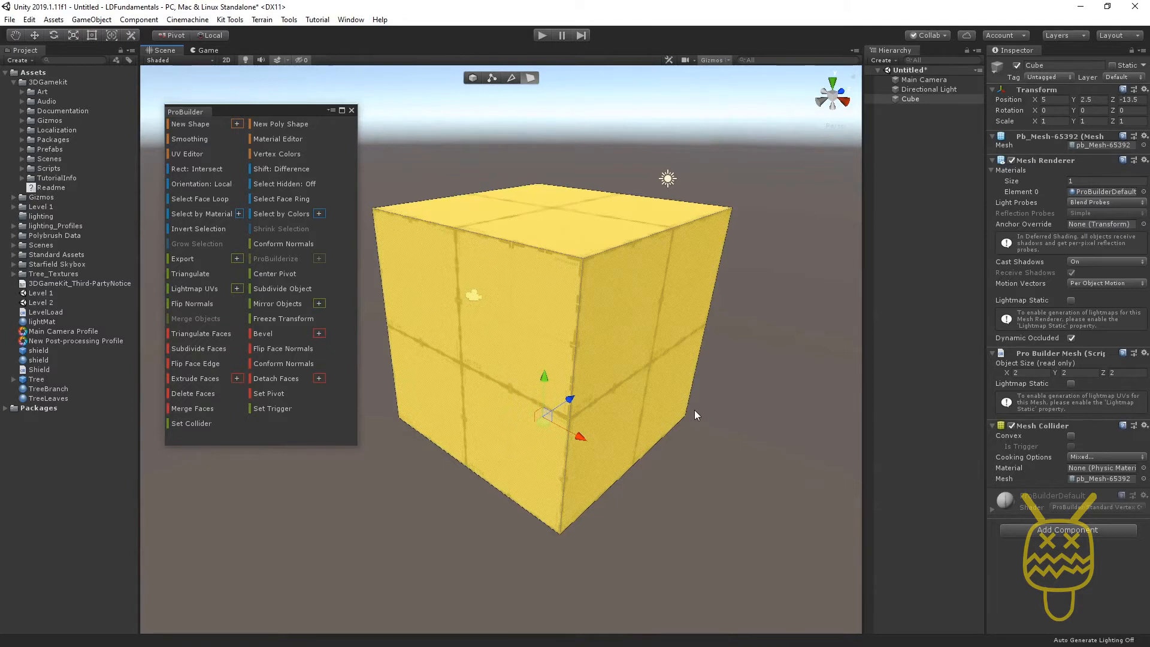
click(281, 351)
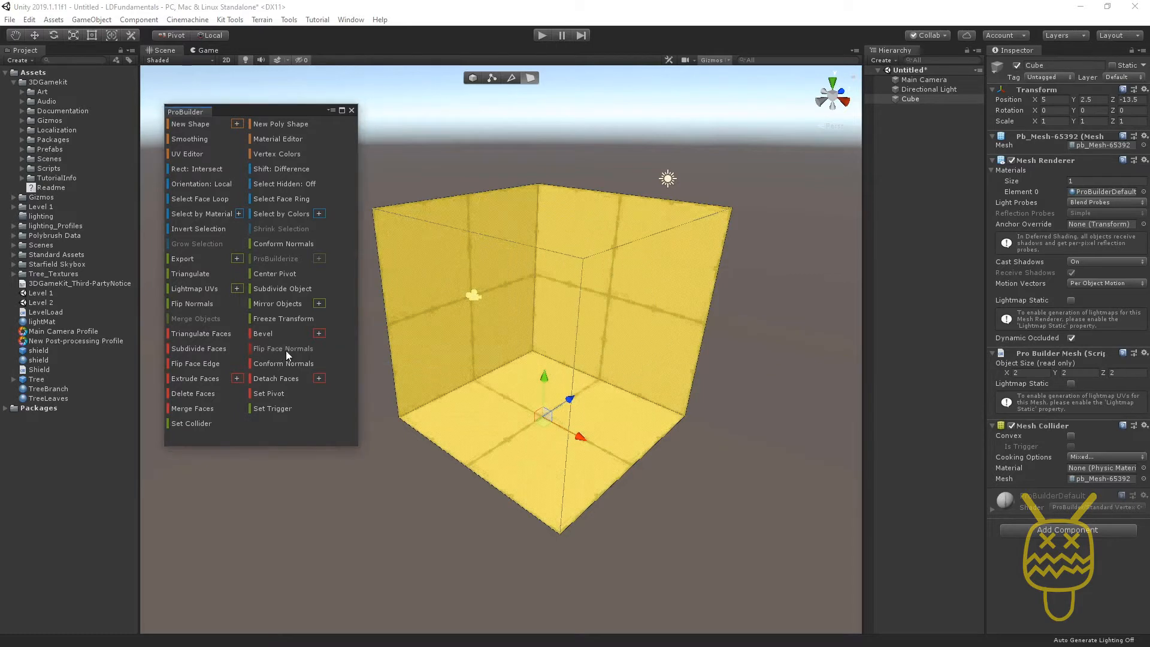
Step: Inspect the inside of the flipped cube, switch back to object selection mode and close ProBuilder
middle_drag(631, 329, 675, 335)
alt+right_drag(675, 335, 711, 362)
alt+drag(711, 362, 829, 405)
scroll(510, 315, up, 5)
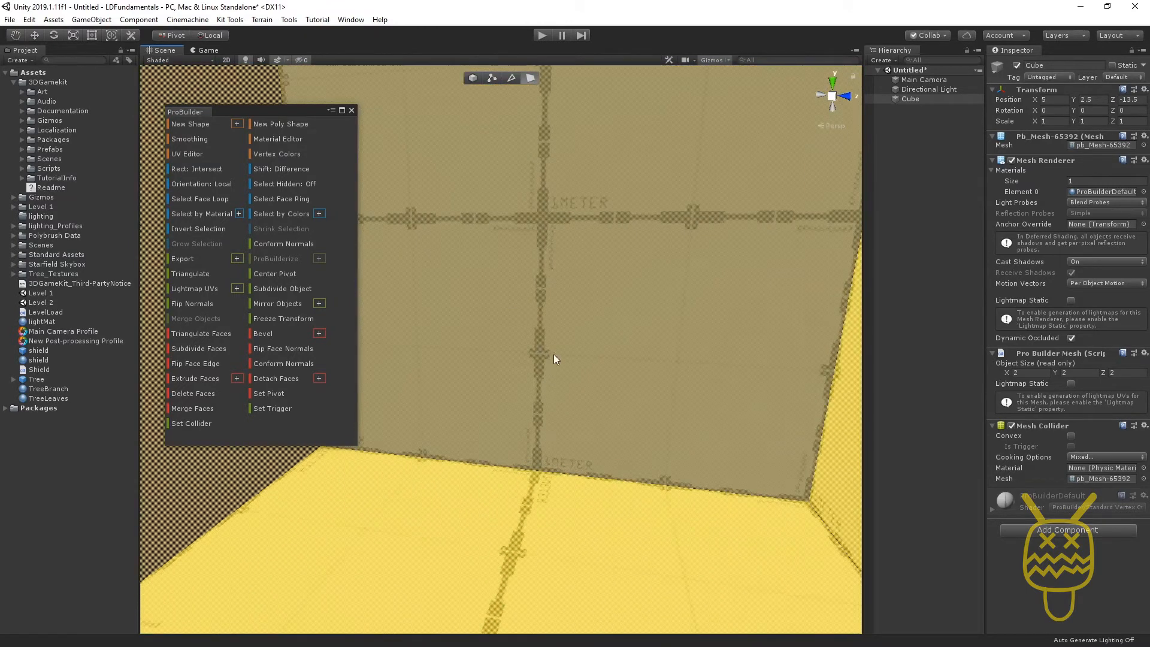
right_drag(609, 412, 634, 393)
scroll(632, 393, down, 5)
alt+drag(631, 393, 587, 376)
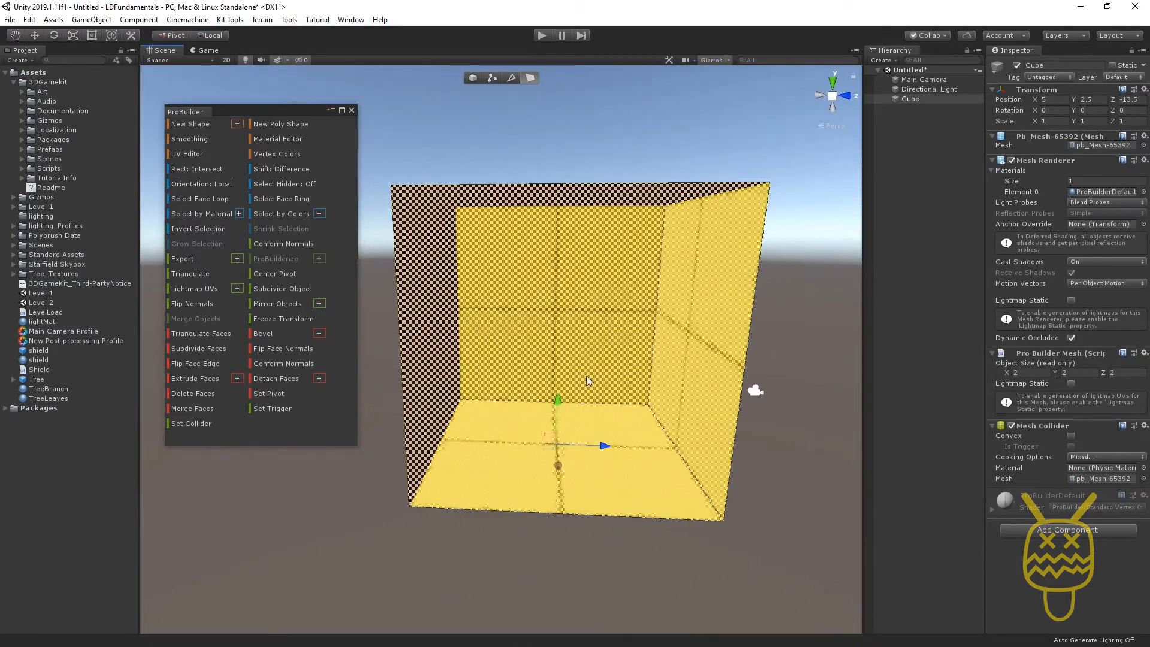
click(472, 78)
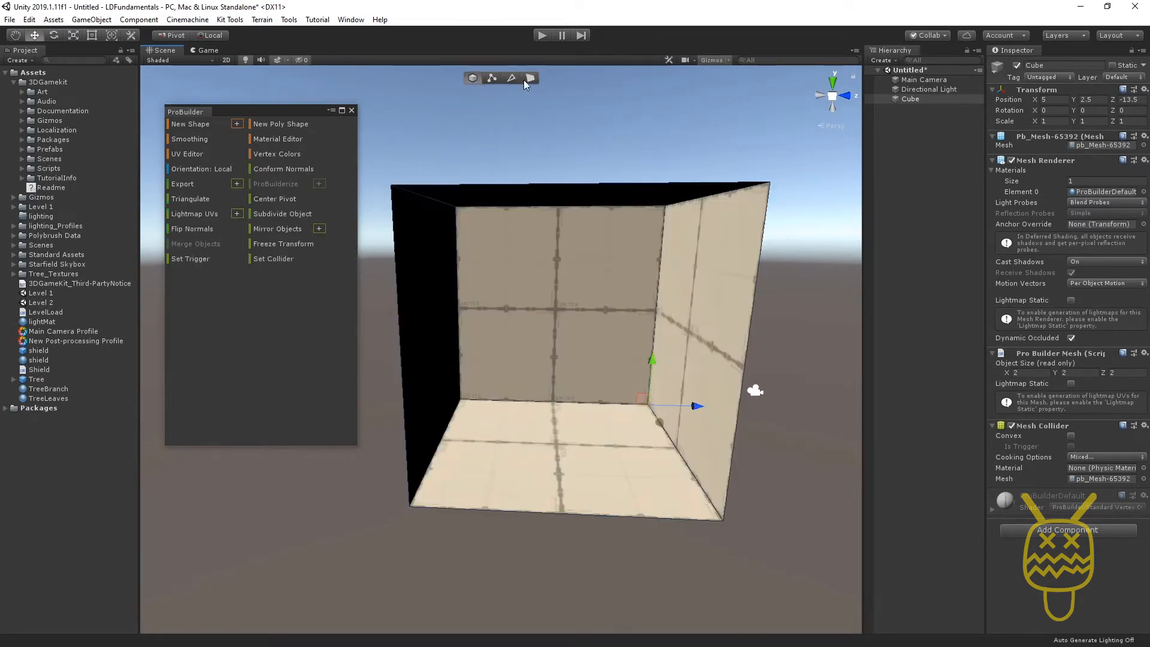
click(351, 110)
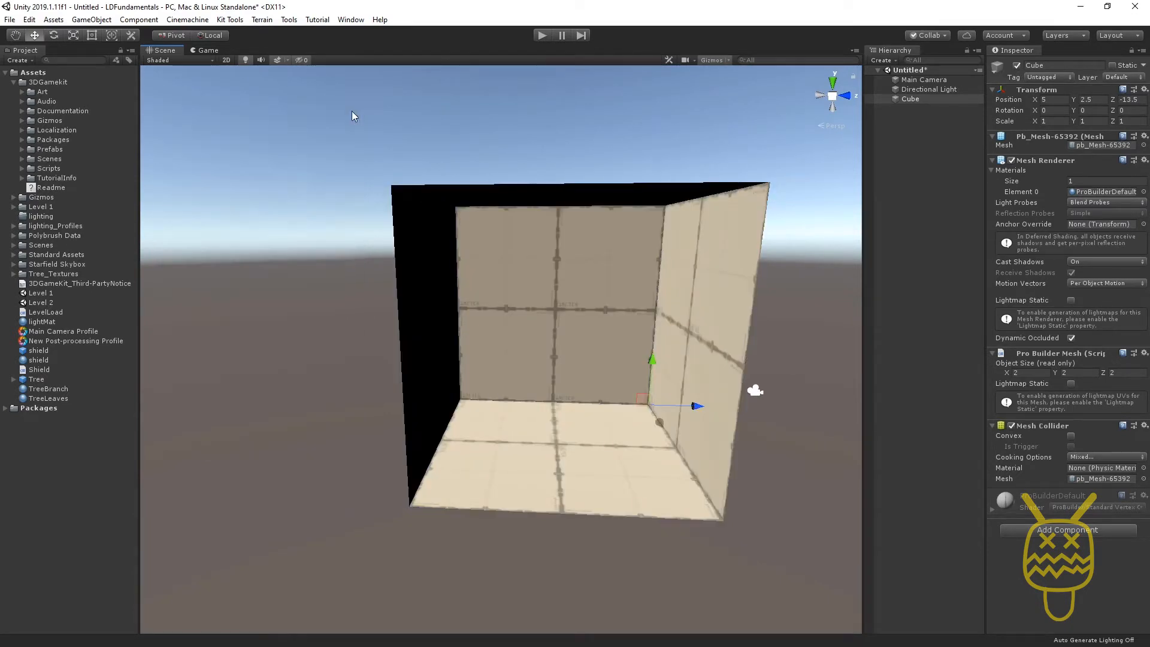
Step: Frame the cube's interior straight on and align the Main Camera with that view
middle_drag(609, 390, 576, 423)
scroll(542, 375, up, 6)
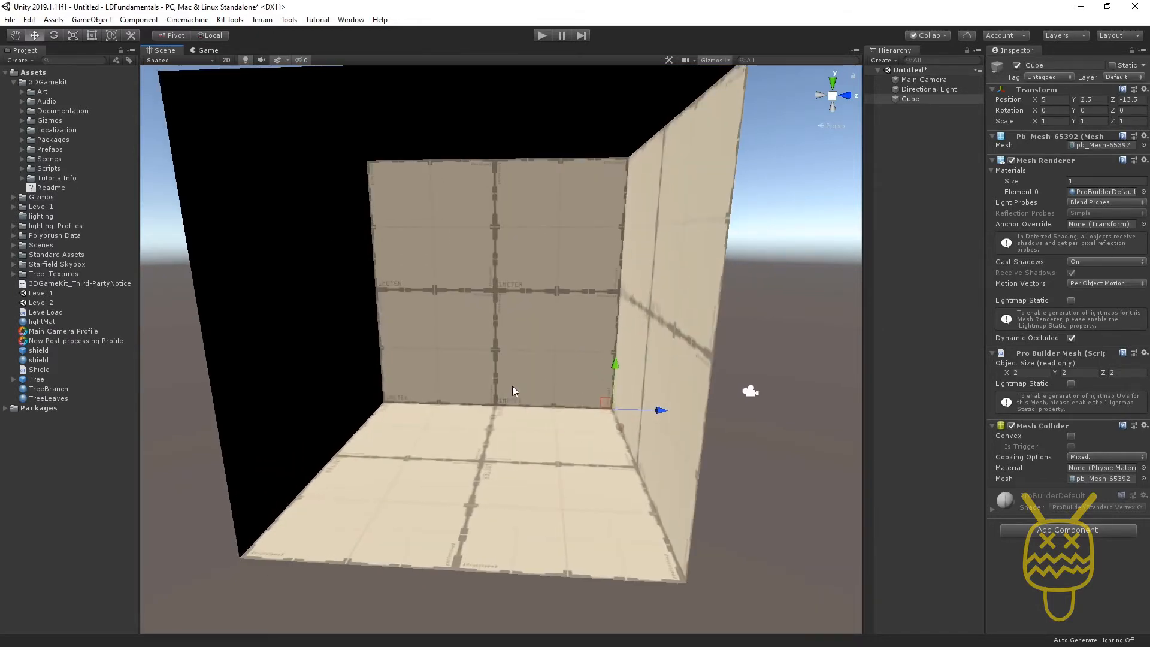
mouse_move(476, 379)
alt+mouse_down()
mouse_move(497, 368)
mouse_move(454, 382)
alt+mouse_up()
middle_drag(479, 303, 489, 363)
scroll(490, 363, down, 5)
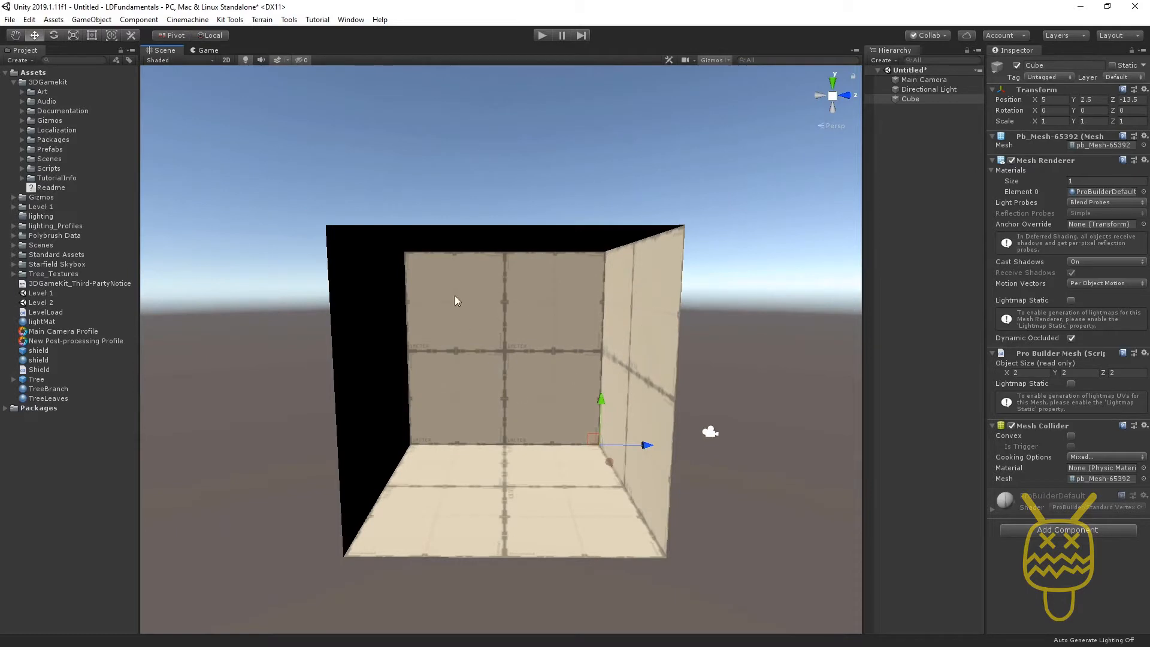
alt+drag(488, 411, 467, 417)
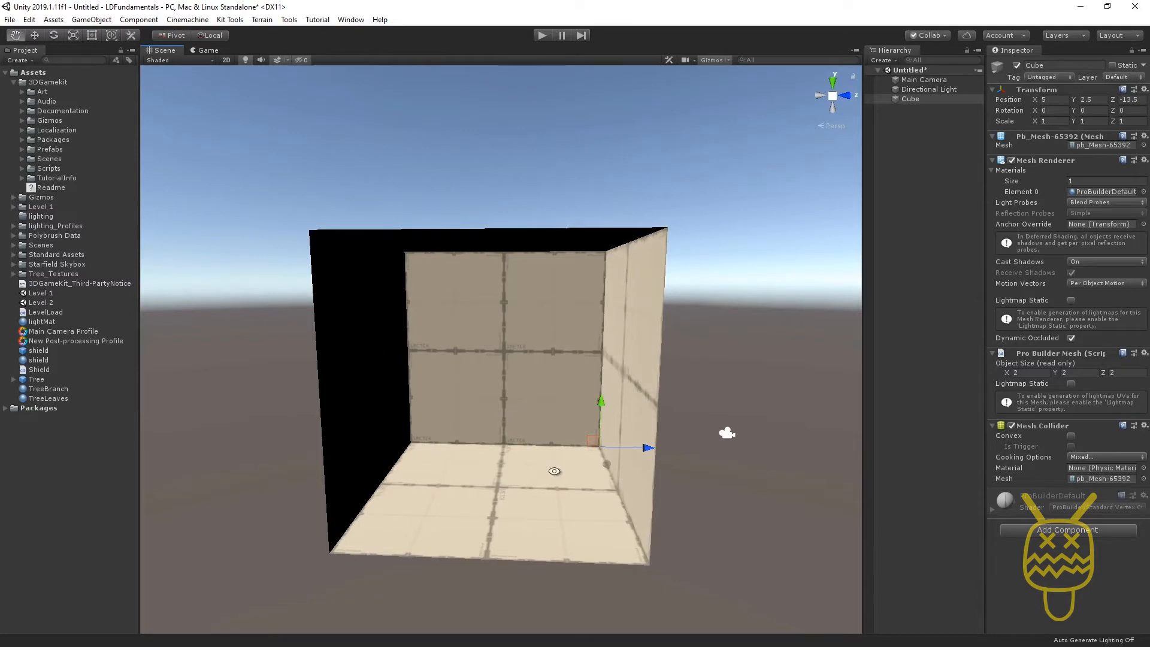
mouse_move(548, 473)
alt+mouse_down()
mouse_move(437, 477)
mouse_move(577, 481)
mouse_move(547, 487)
alt+mouse_up()
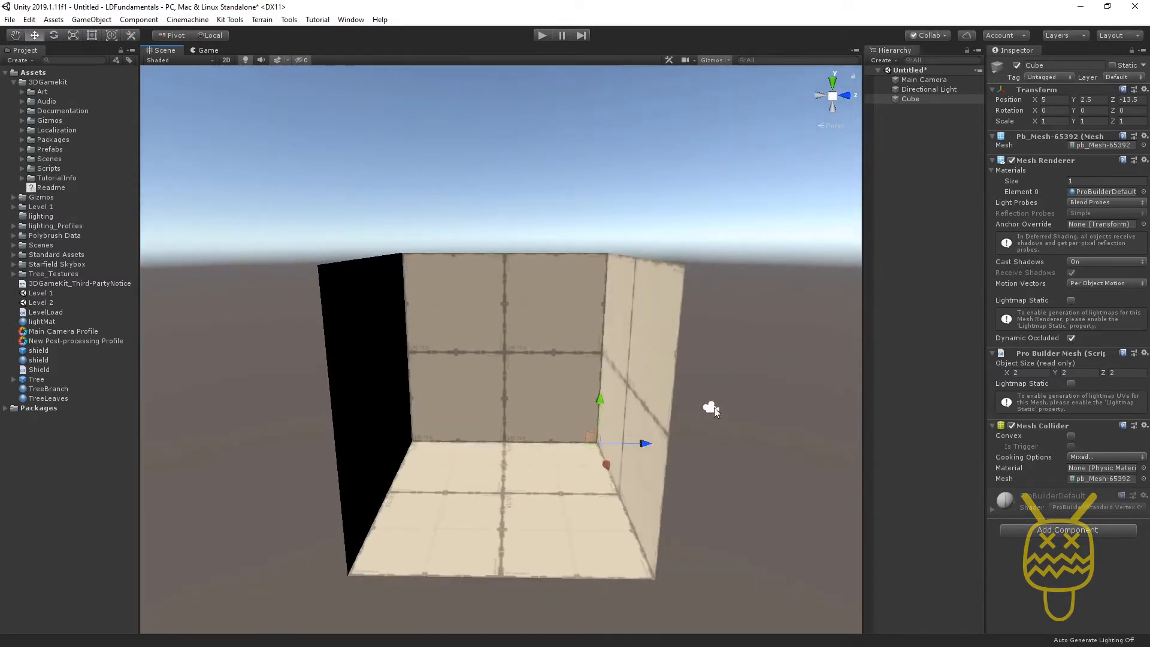
click(713, 407)
scroll(520, 449, up, 2)
scroll(519, 420, up, 5)
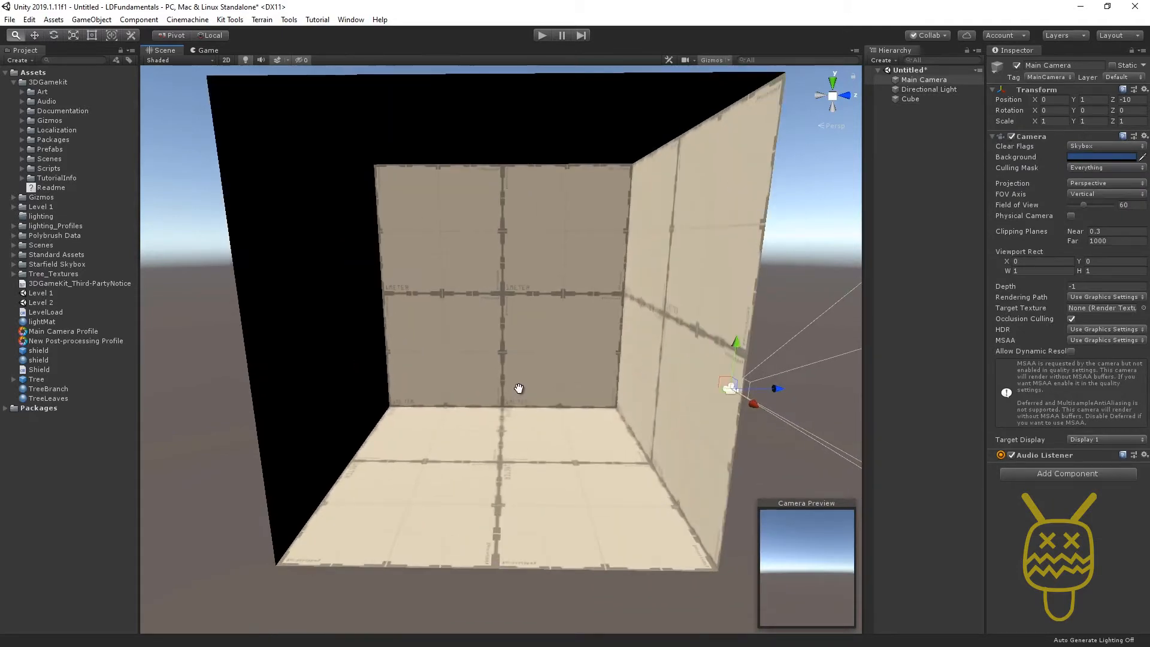
middle_drag(505, 406, 505, 412)
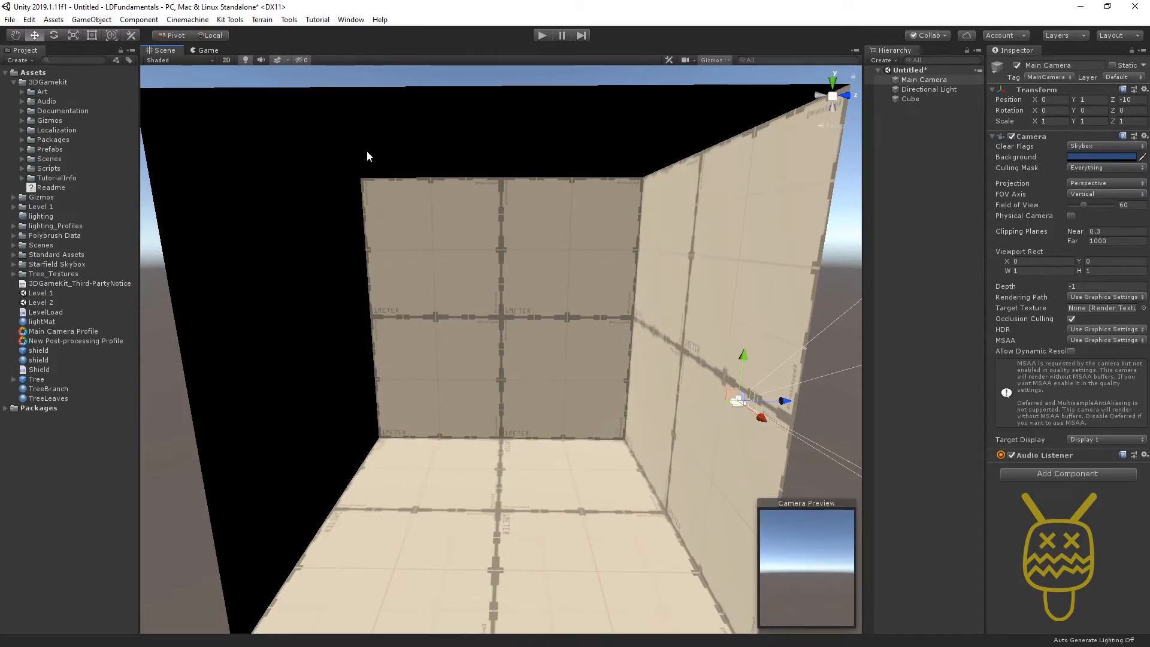
click(91, 24)
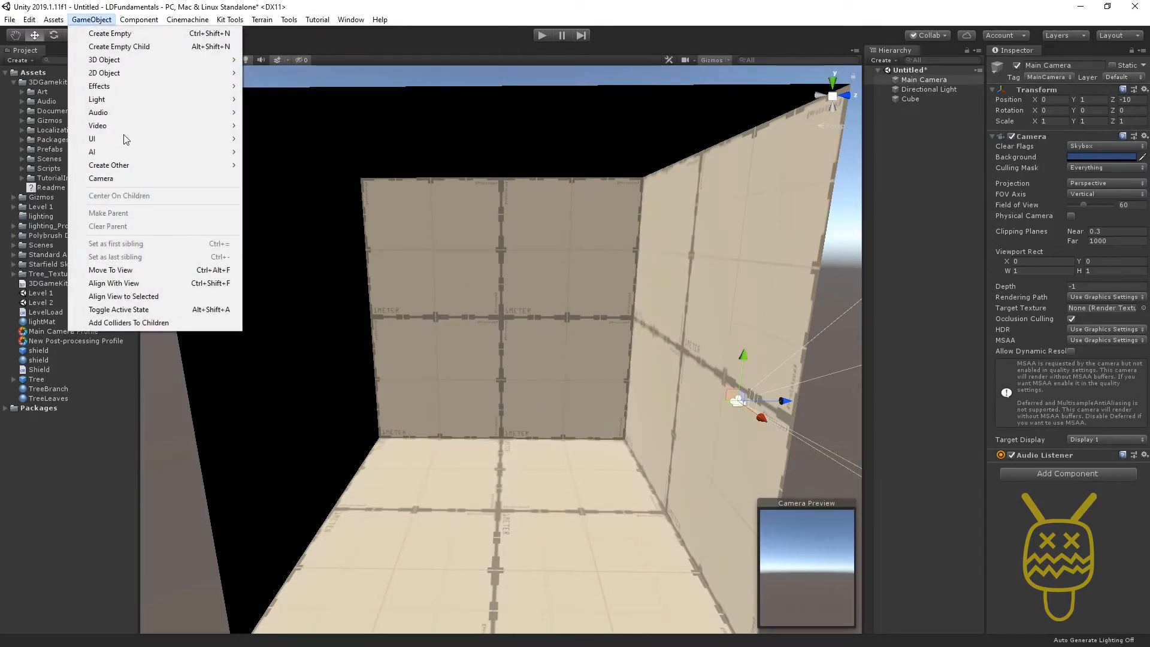
click(157, 282)
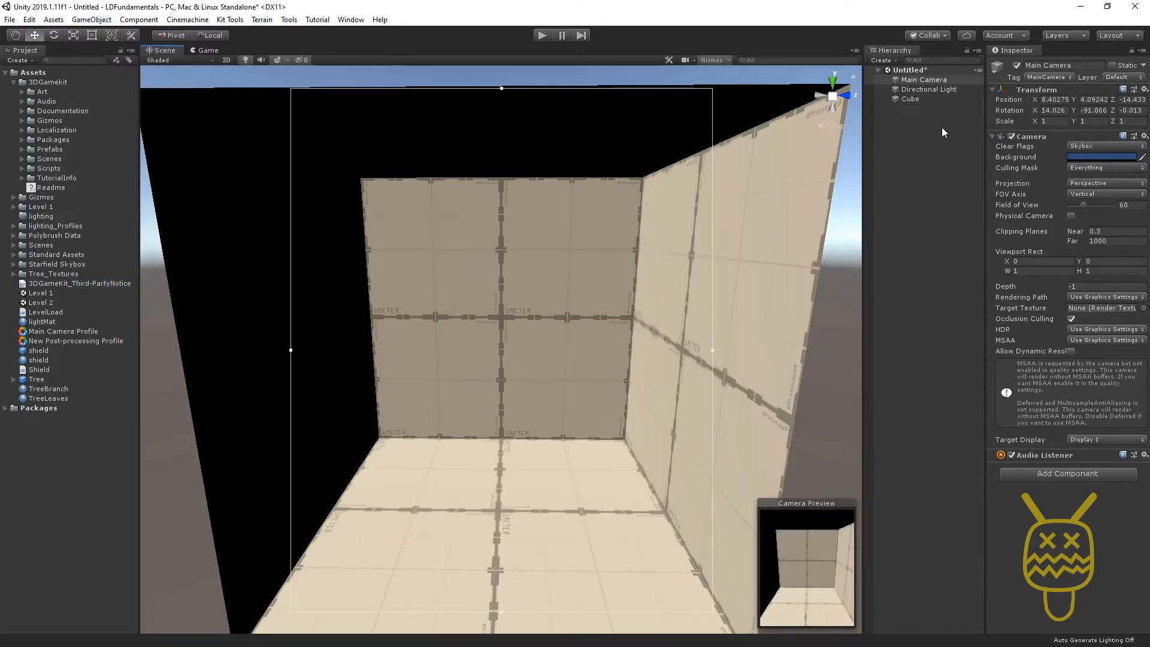
Step: Delete the Directional Light from the scene
click(932, 89)
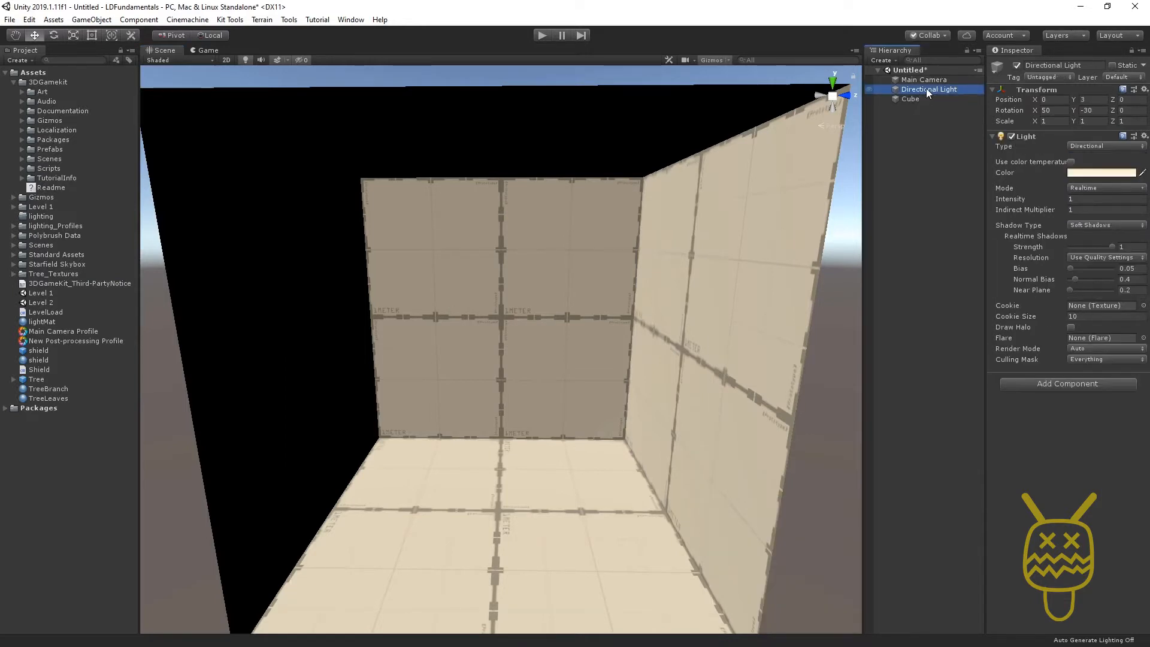
key(Delete)
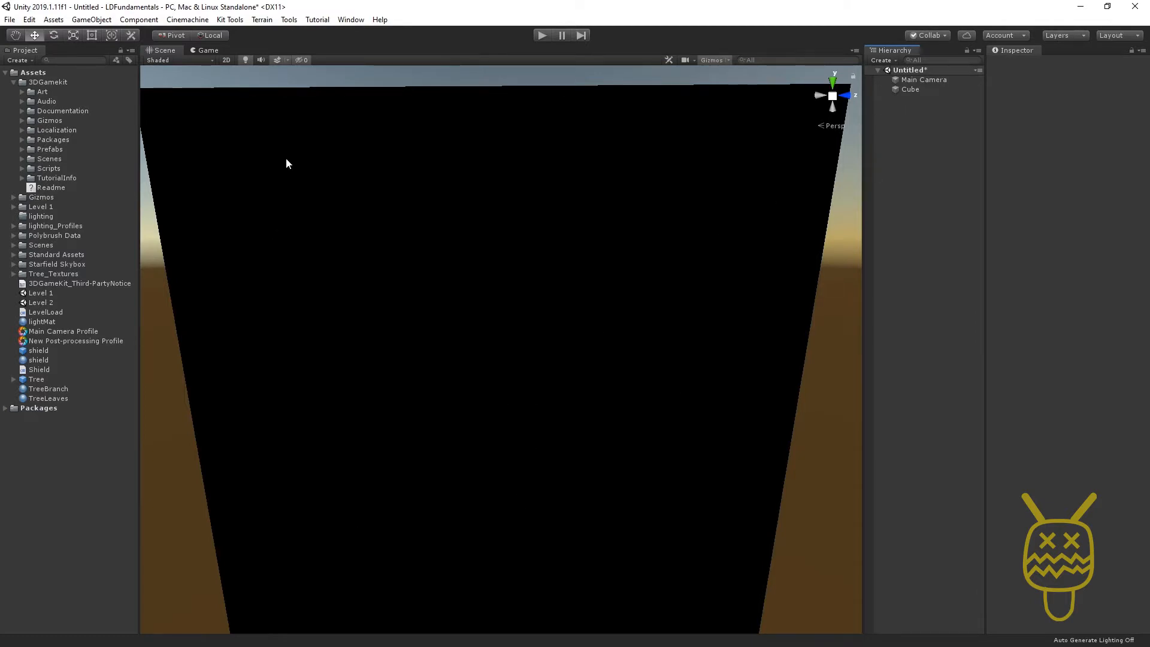
Step: Add a point light to the scene and move it along X to about 6.15, inside the cube room
right_click(917, 117)
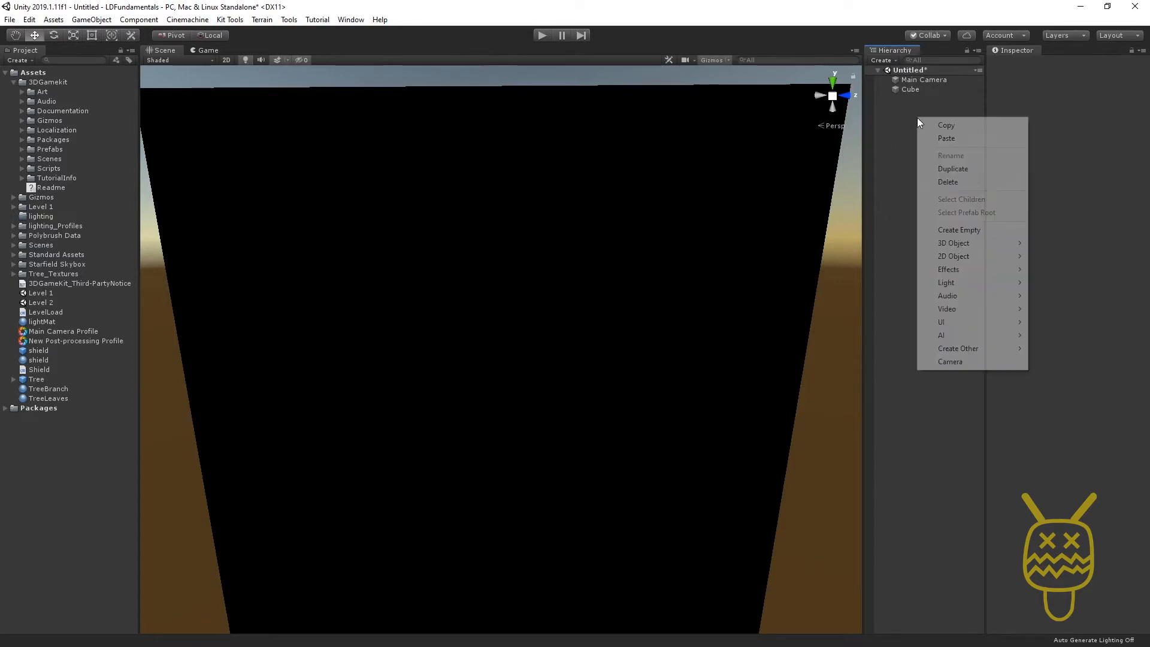
click(887, 60)
click(887, 60)
mouse_move(899, 139)
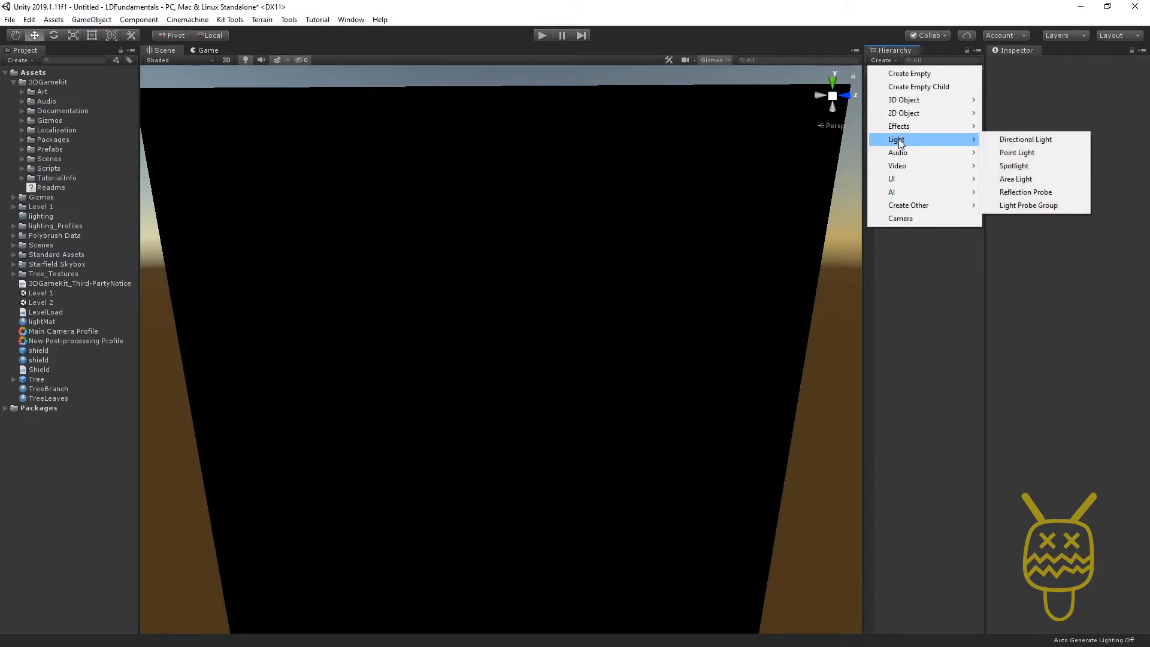
click(1023, 154)
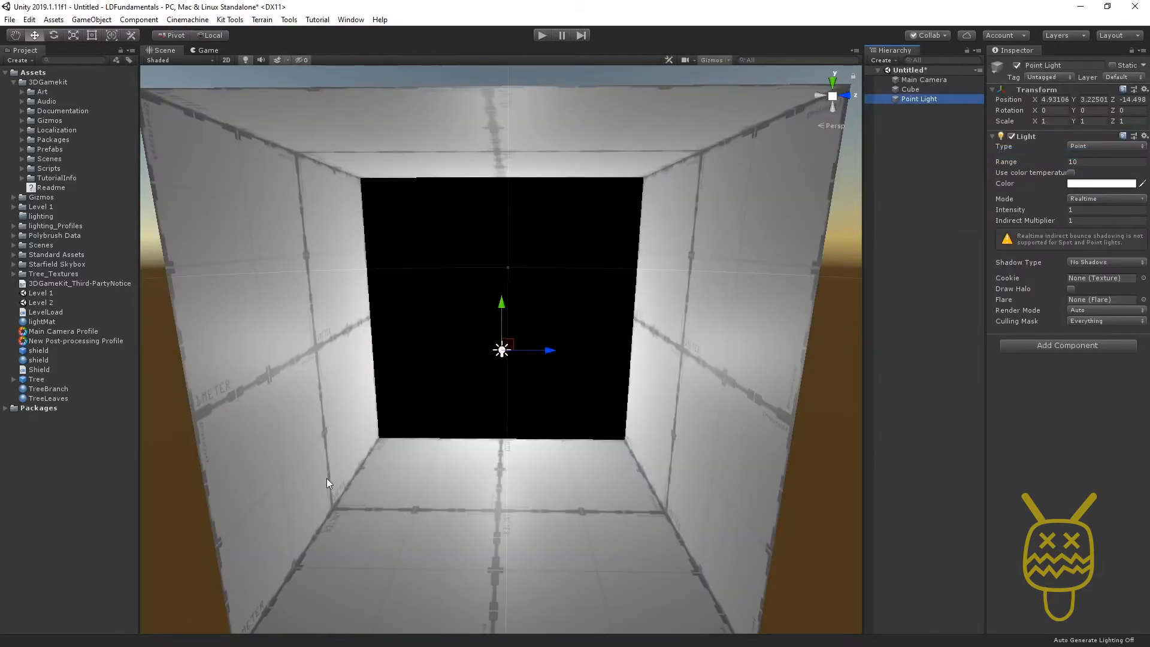
alt+drag(451, 460, 611, 426)
drag(534, 357, 624, 411)
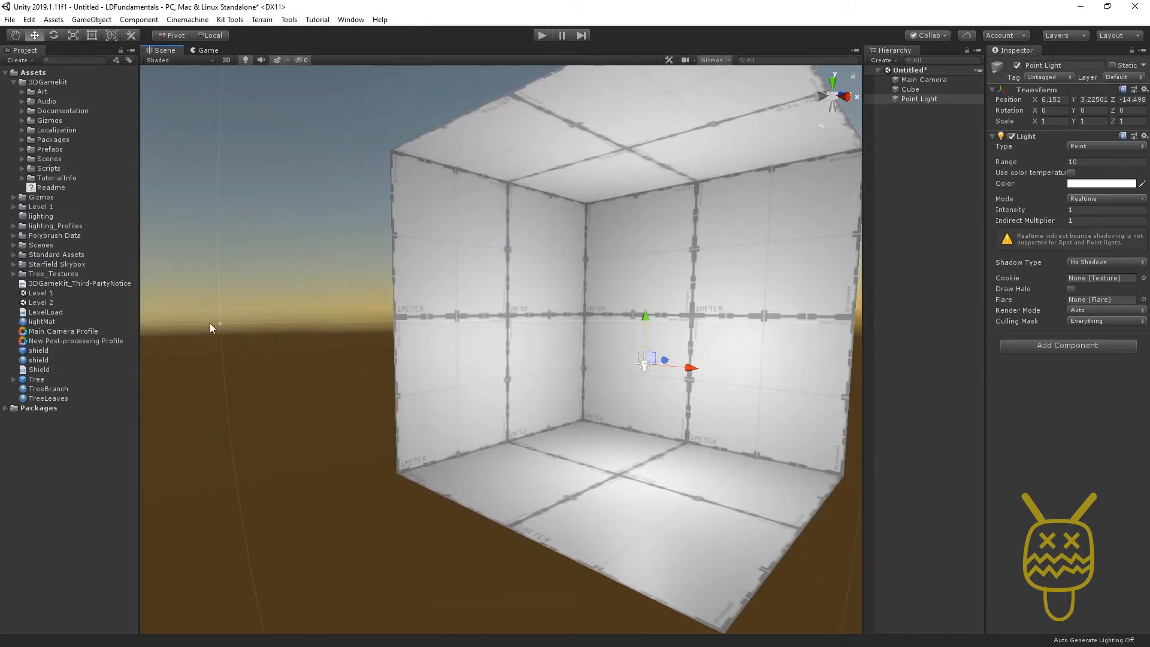
Step: Reduce the point light's range to 1.5 and view the room's interior straight on
drag(218, 323, 307, 348)
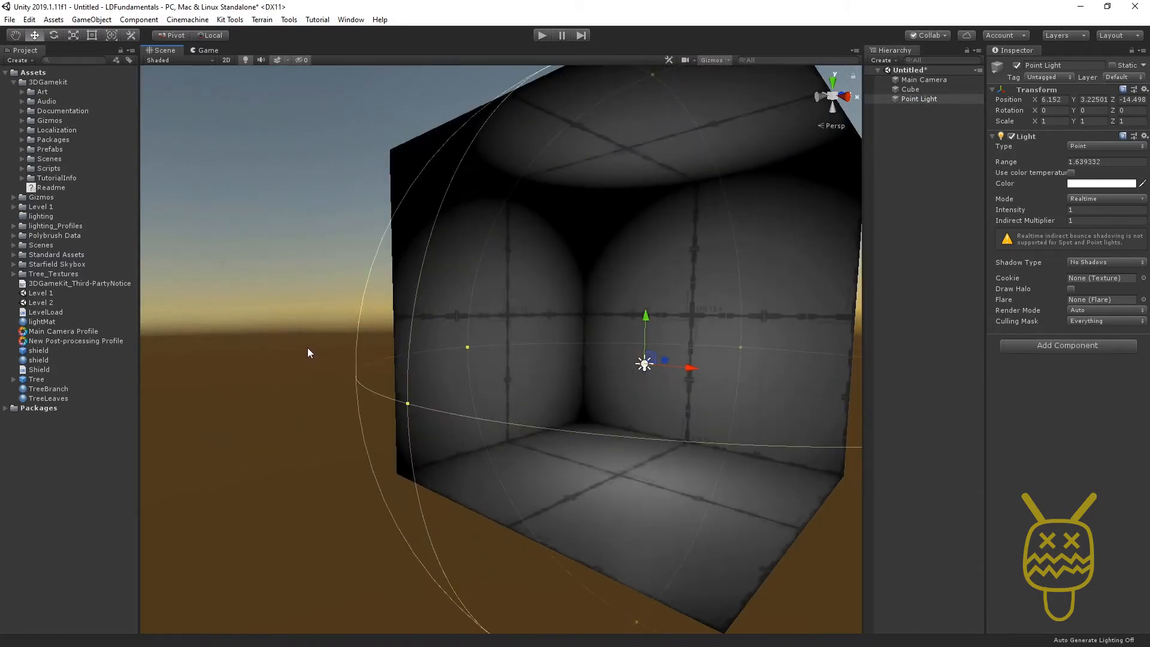
click(1122, 163)
text(1.5)
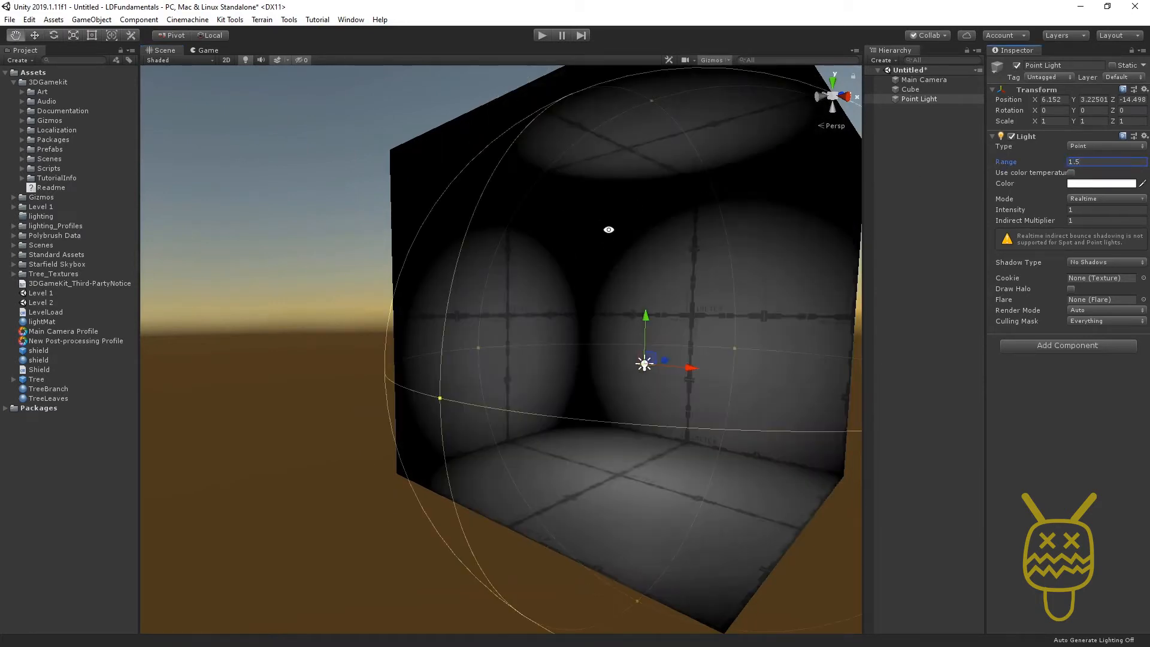
alt+drag(609, 378, 535, 269)
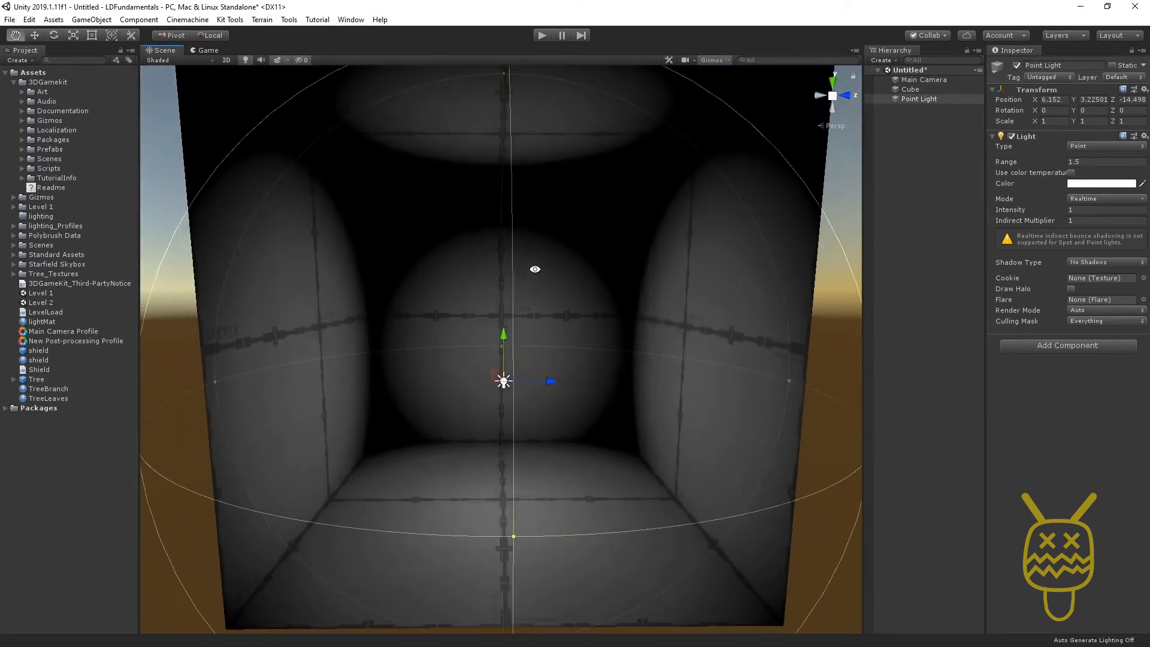
scroll(567, 297, down, 2)
middle_drag(568, 298, 544, 314)
Step: Mark the cube as static with every static flag enabled
click(640, 256)
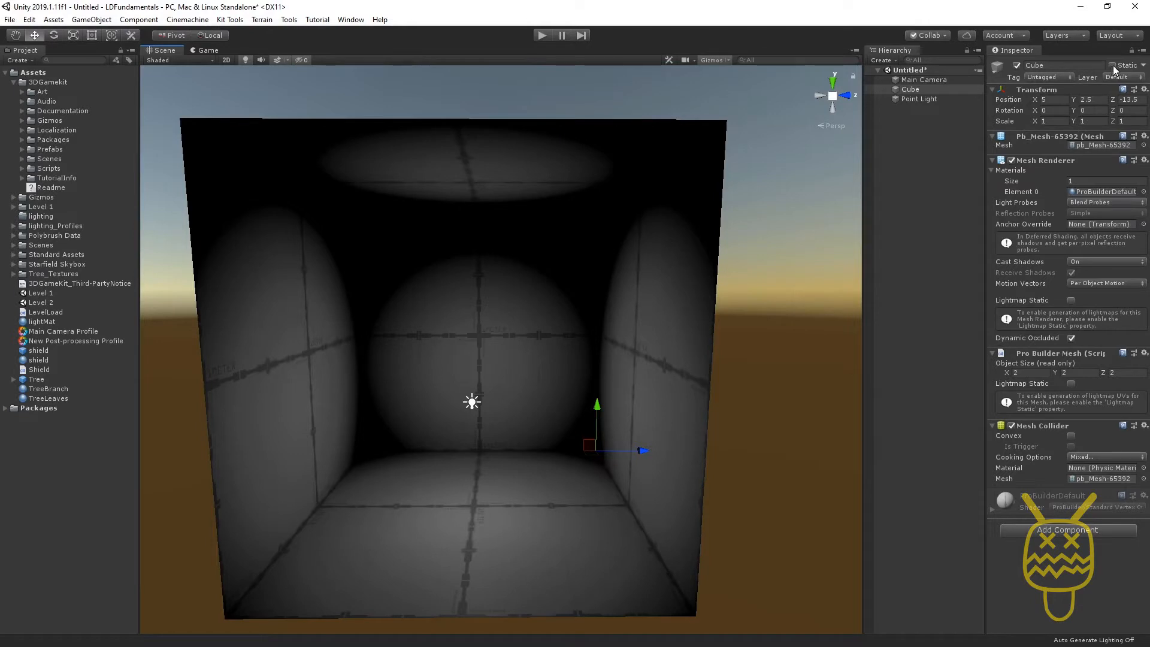
click(1144, 66)
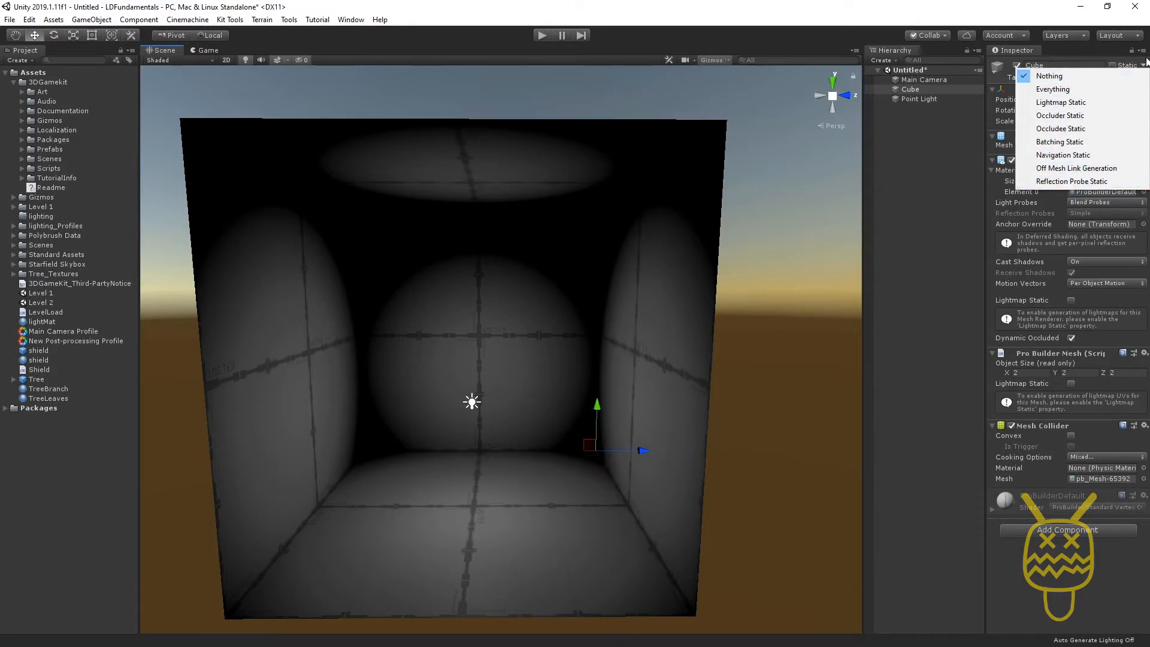
click(1115, 66)
click(1116, 66)
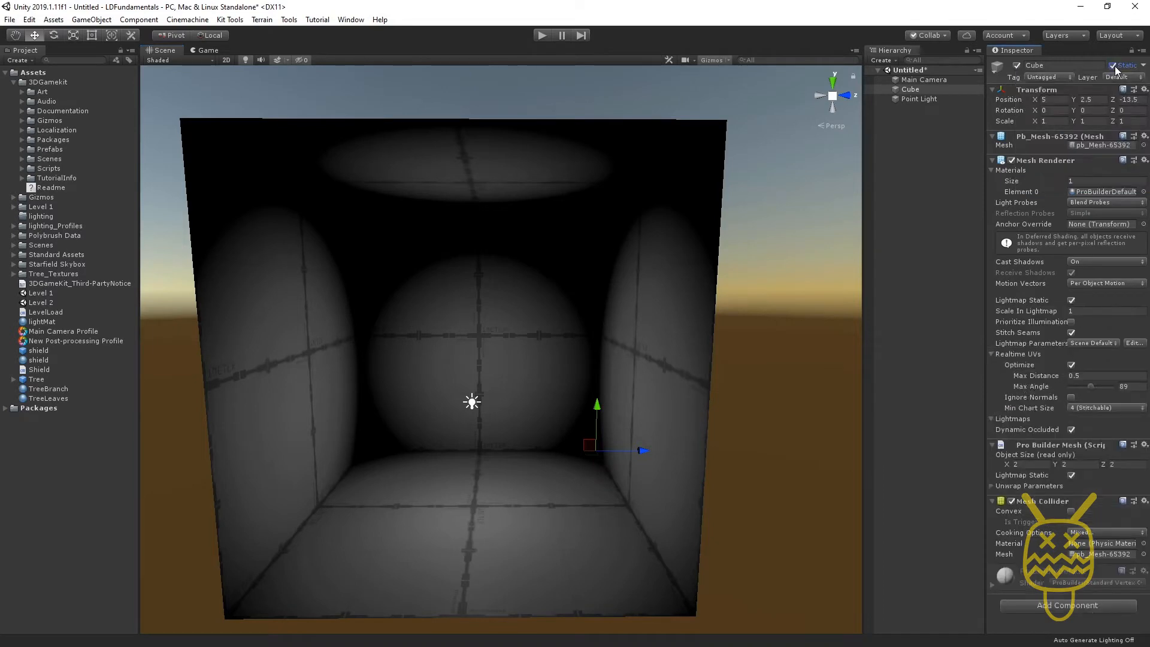
click(1144, 66)
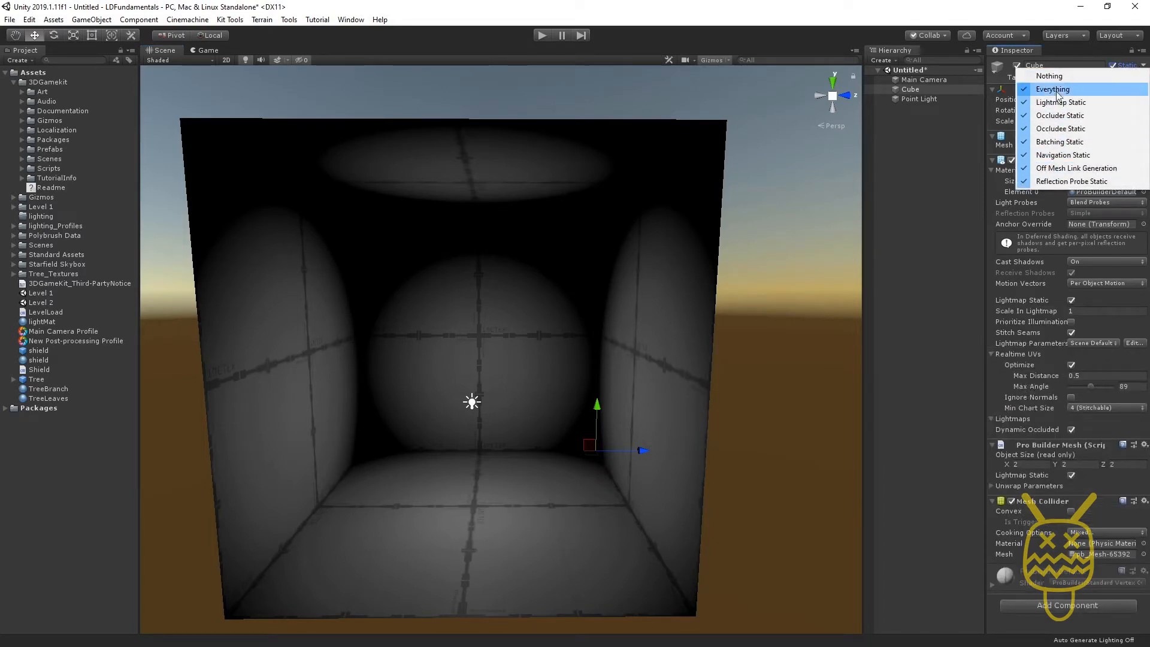
click(1091, 60)
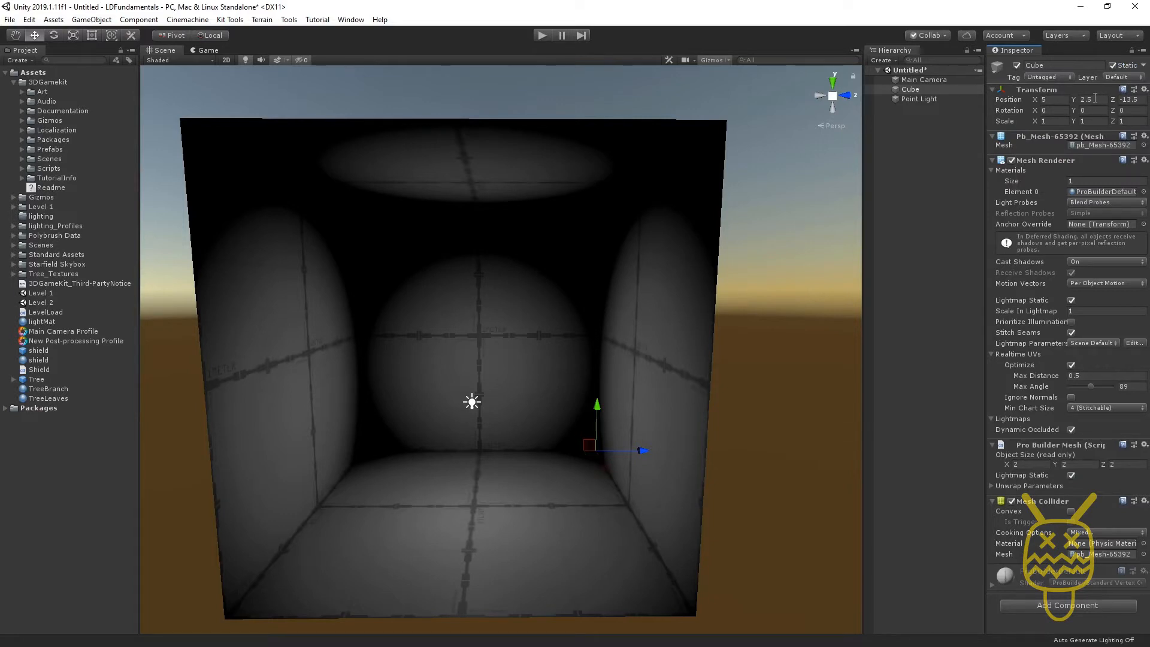
Step: Open the Lighting settings and dock them between the Scene view and the Hierarchy
right_drag(500, 221, 520, 310)
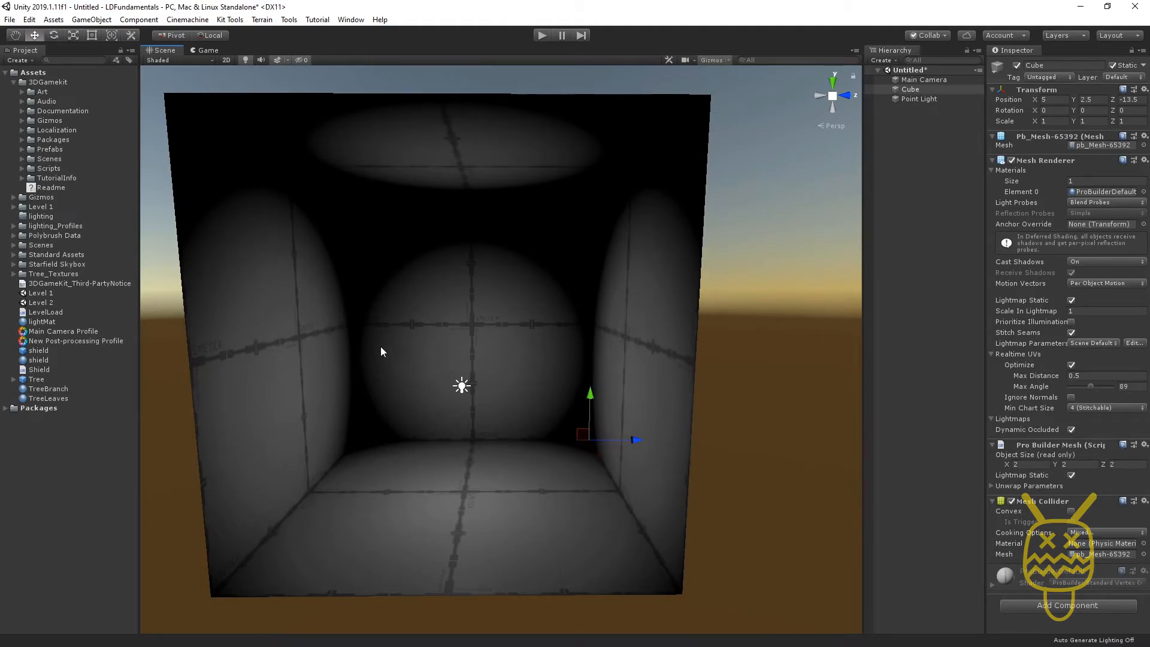
mouse_move(381, 351)
right_down()
mouse_move(437, 344)
mouse_move(363, 346)
right_up()
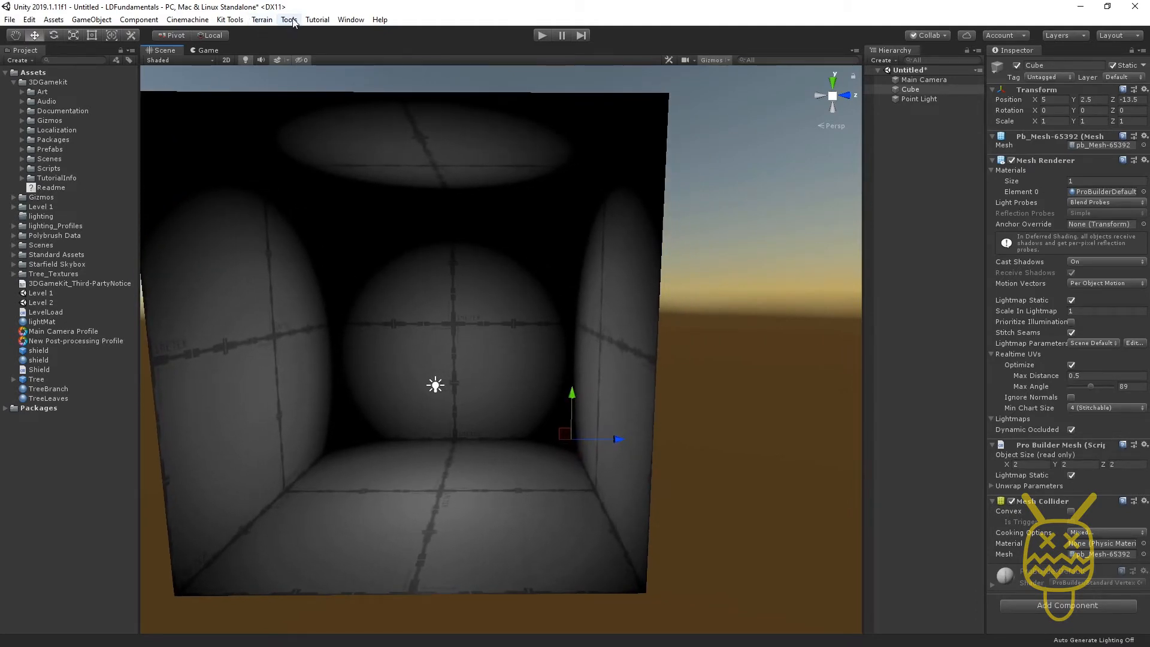
click(351, 19)
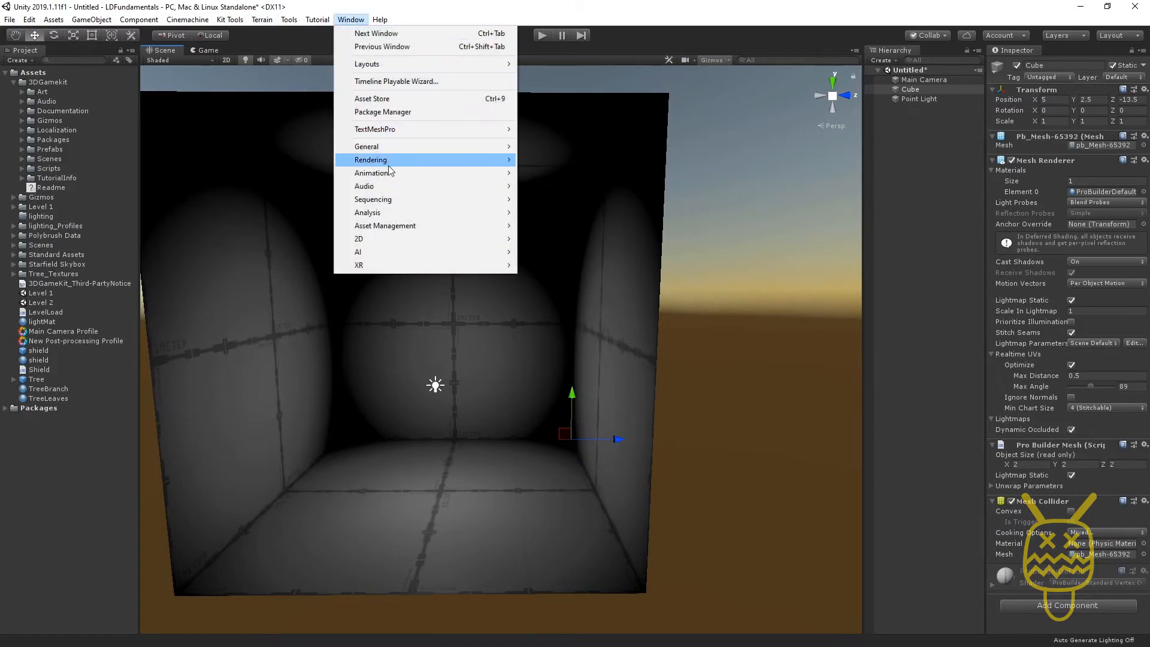
mouse_move(438, 162)
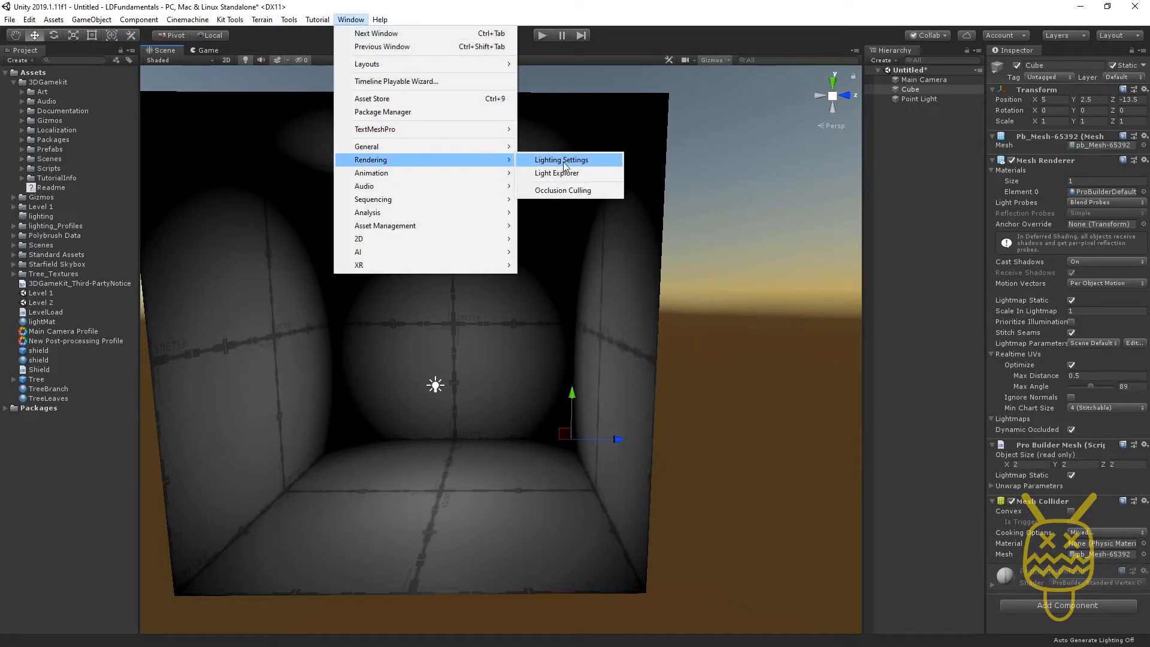
click(583, 160)
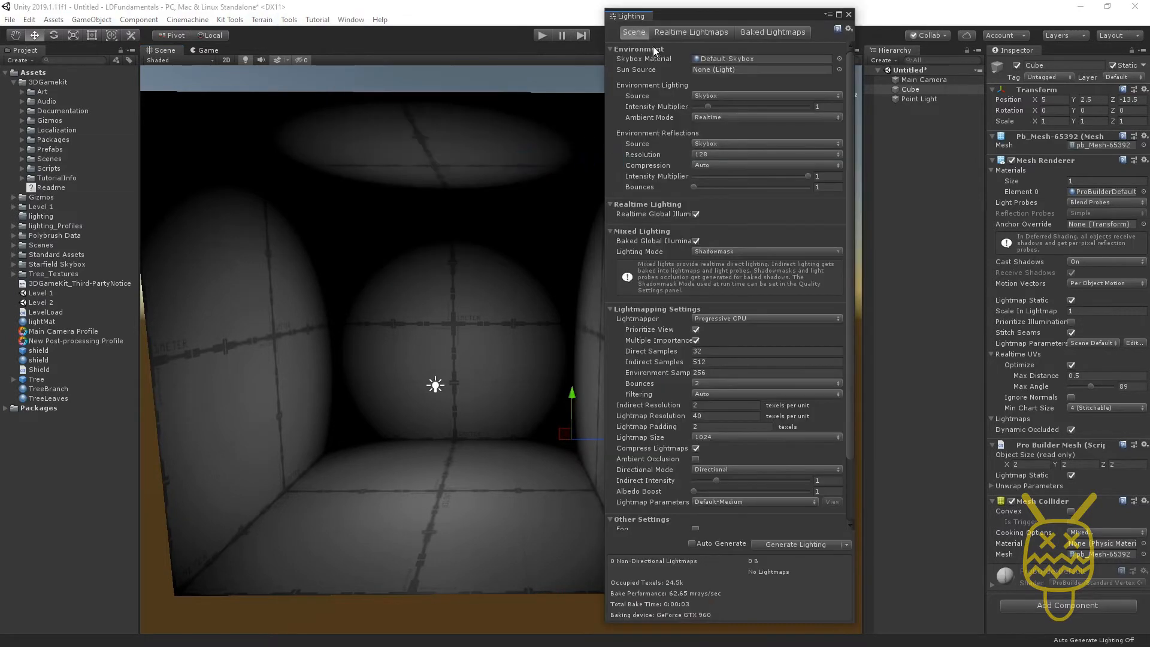
drag(632, 16, 872, 240)
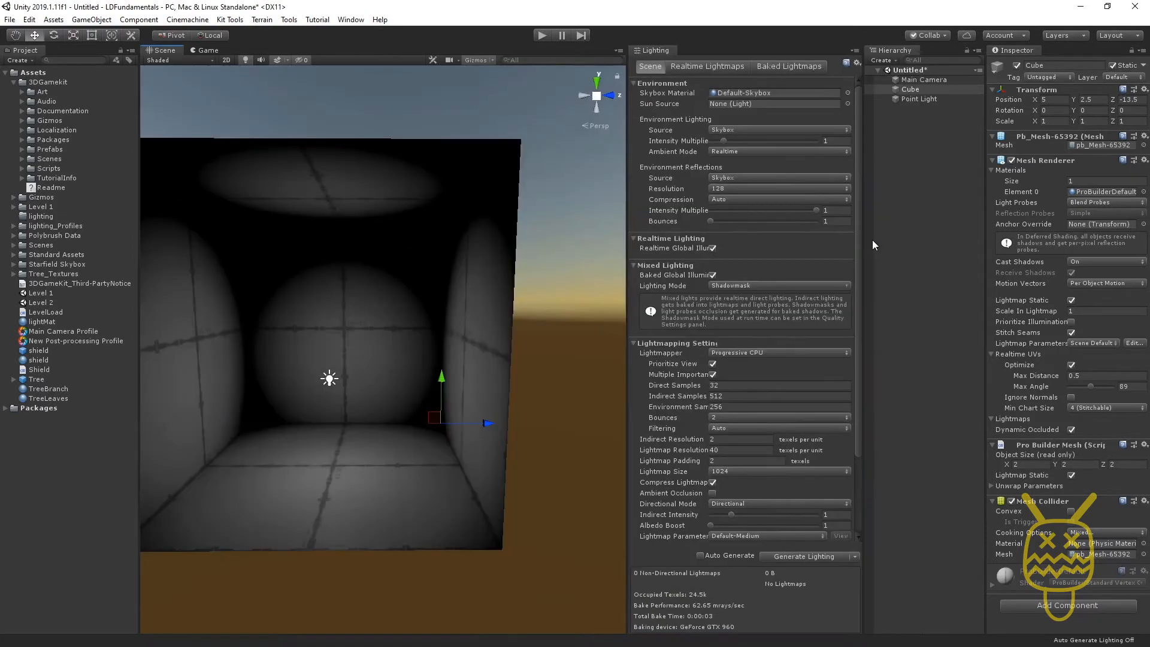
scroll(323, 249, up, 5)
scroll(332, 256, up, 2)
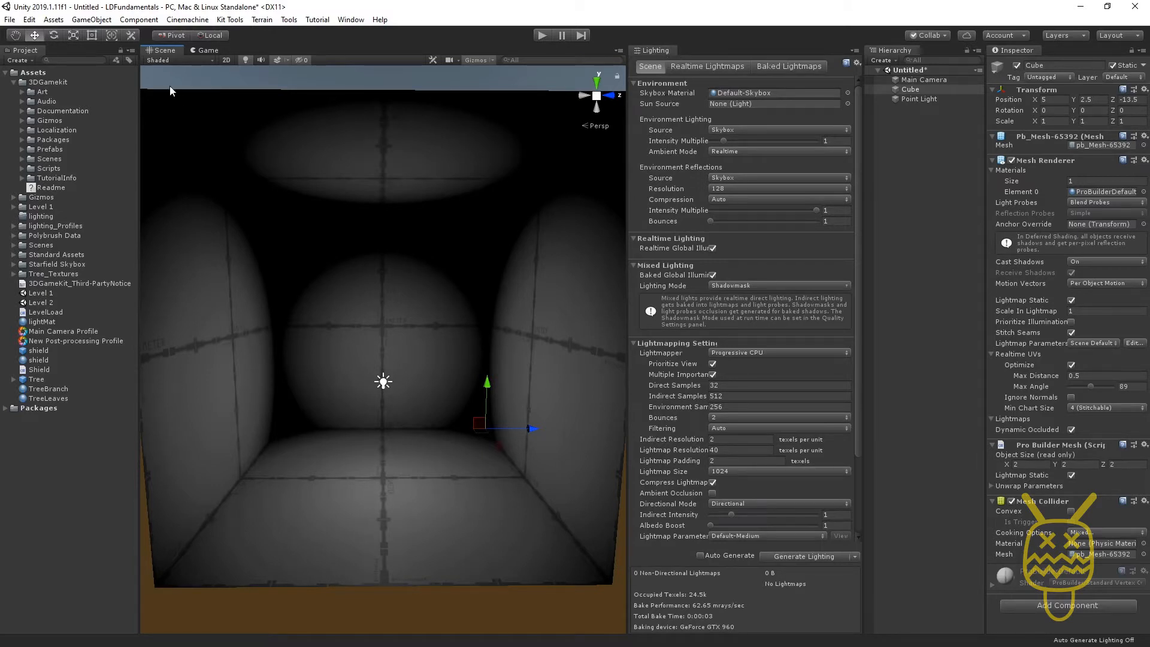
Step: Remove the scene's skybox material and set the ambient color to black (RGB 0, 0, 0)
click(767, 93)
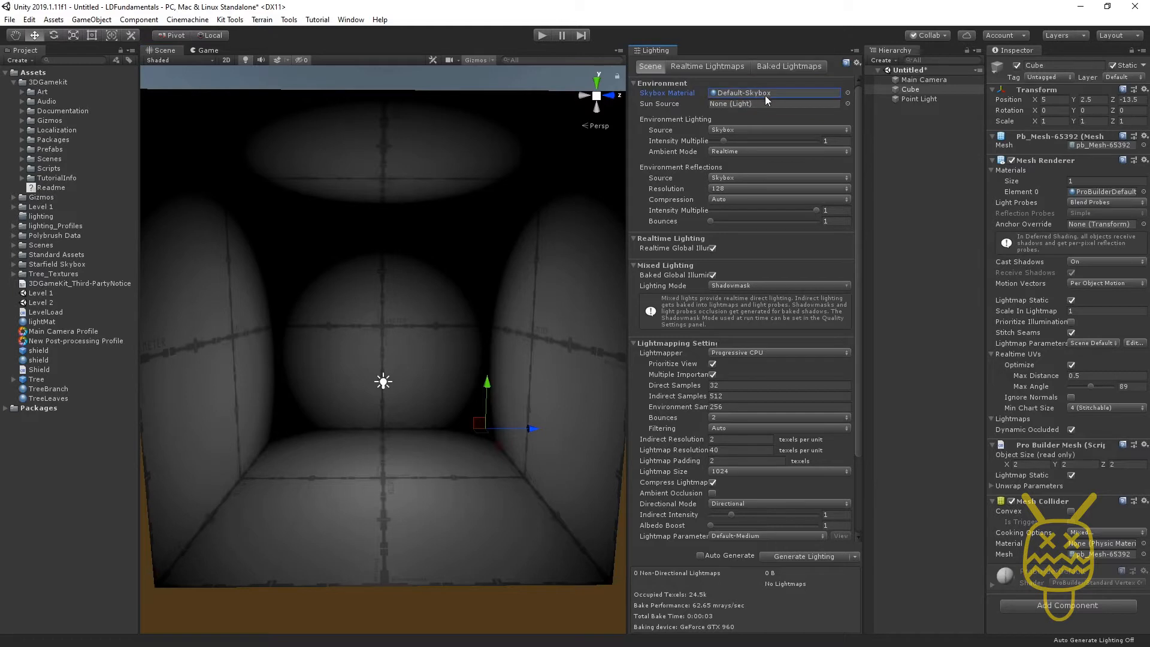
key(Delete)
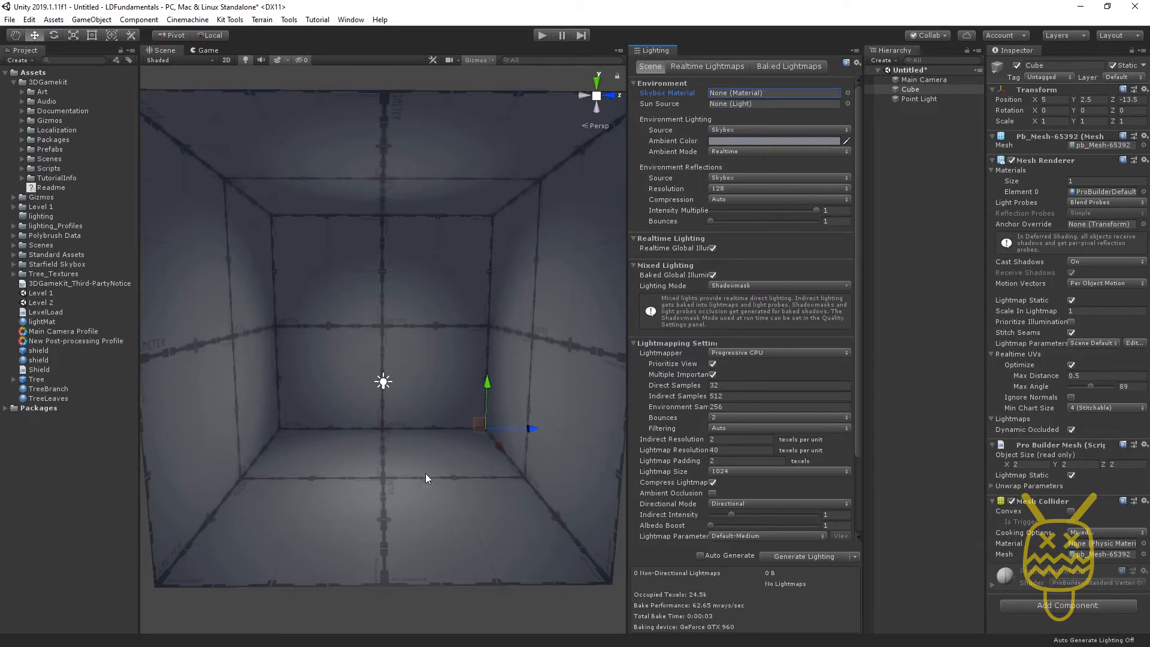
click(725, 142)
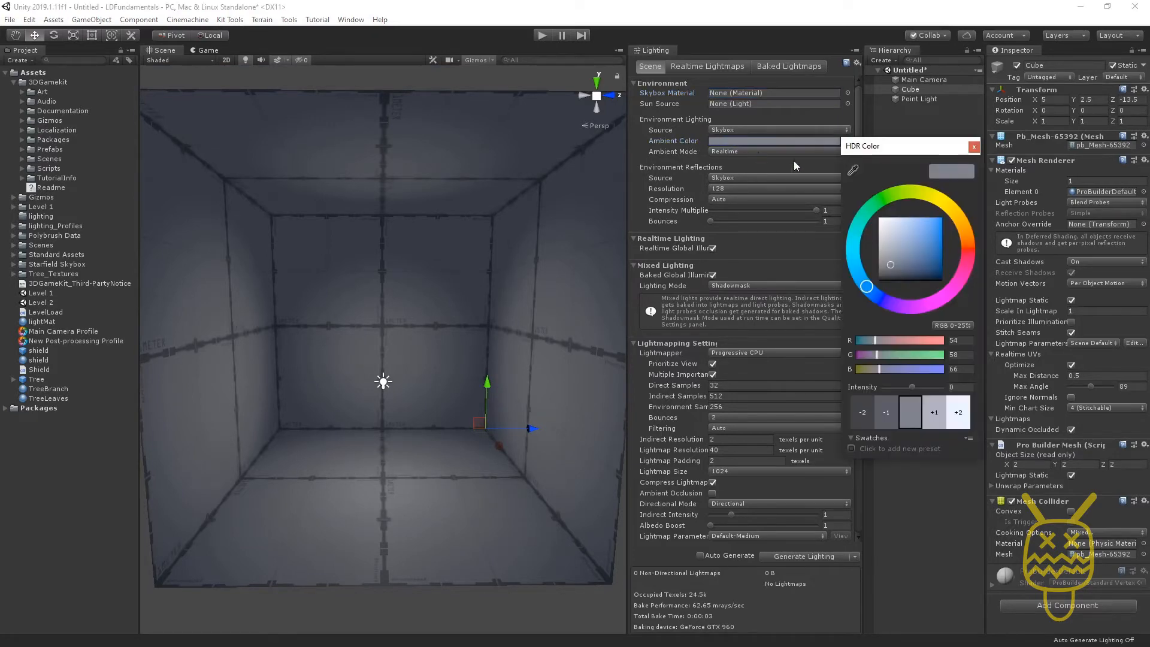
mouse_move(917, 231)
mouse_down()
mouse_move(881, 242)
mouse_move(875, 285)
mouse_move(858, 233)
mouse_move(929, 264)
mouse_move(926, 248)
mouse_up()
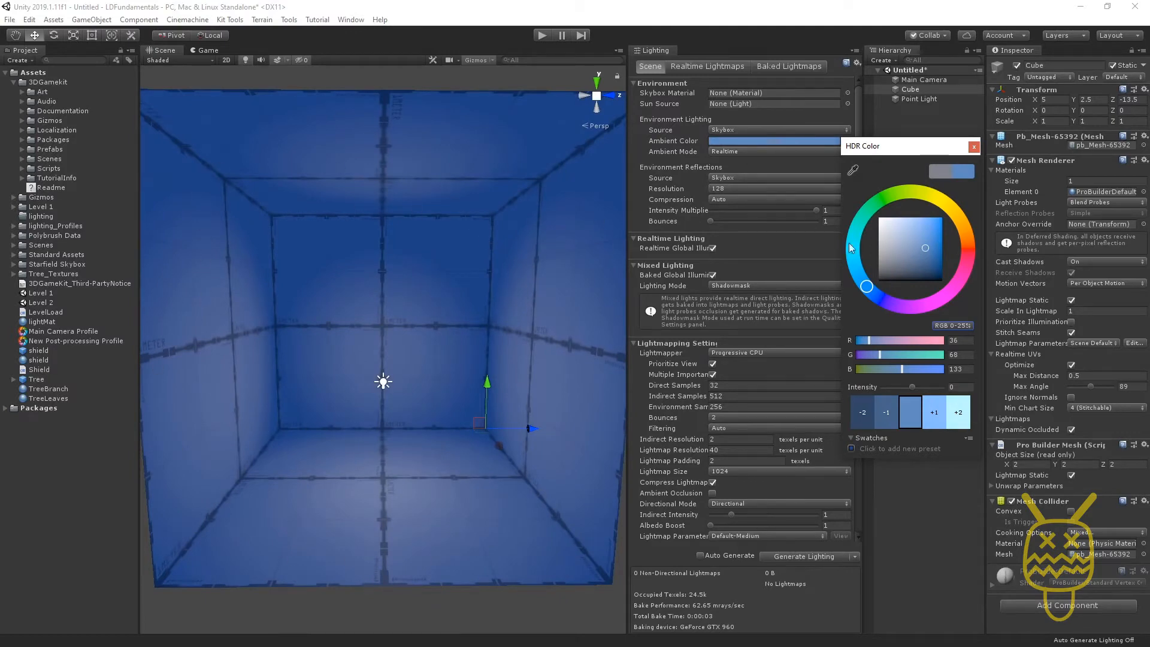
drag(922, 245, 882, 300)
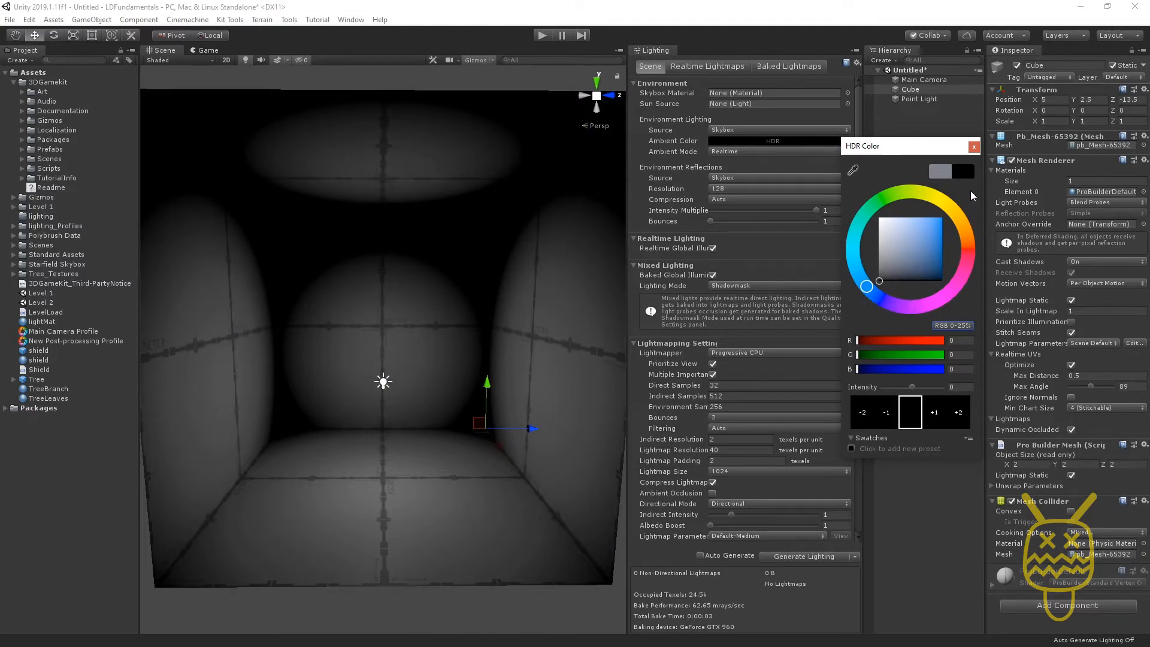
click(974, 148)
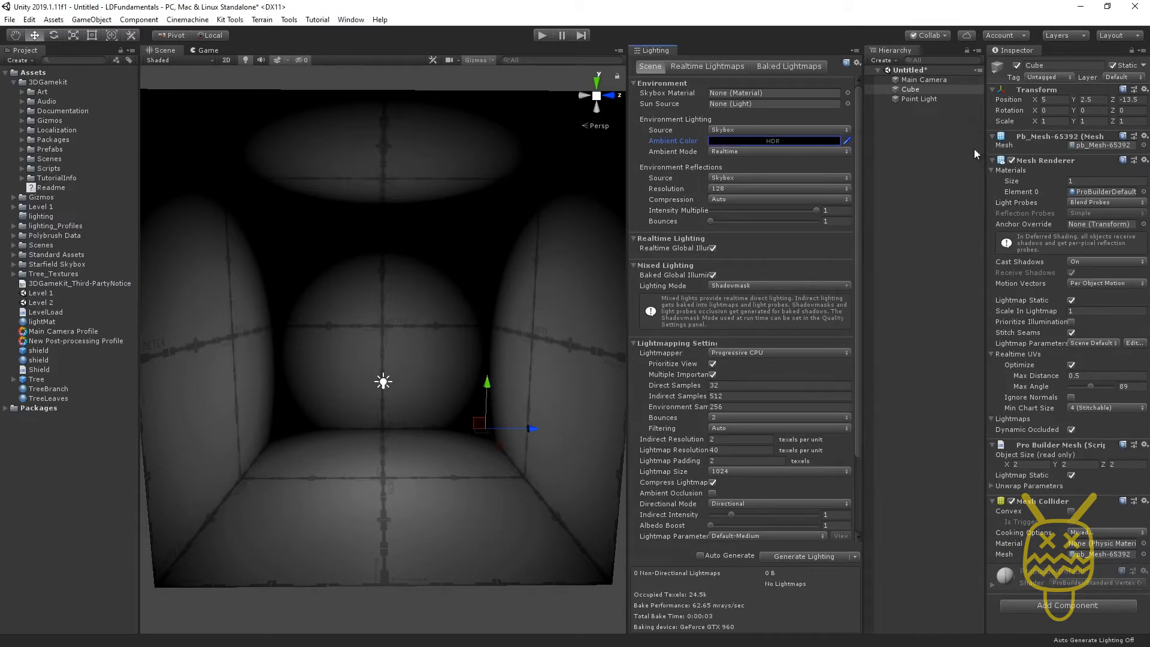
Step: Turn off Realtime Global Illumination in the scene's lighting settings
scroll(689, 142, down, 5)
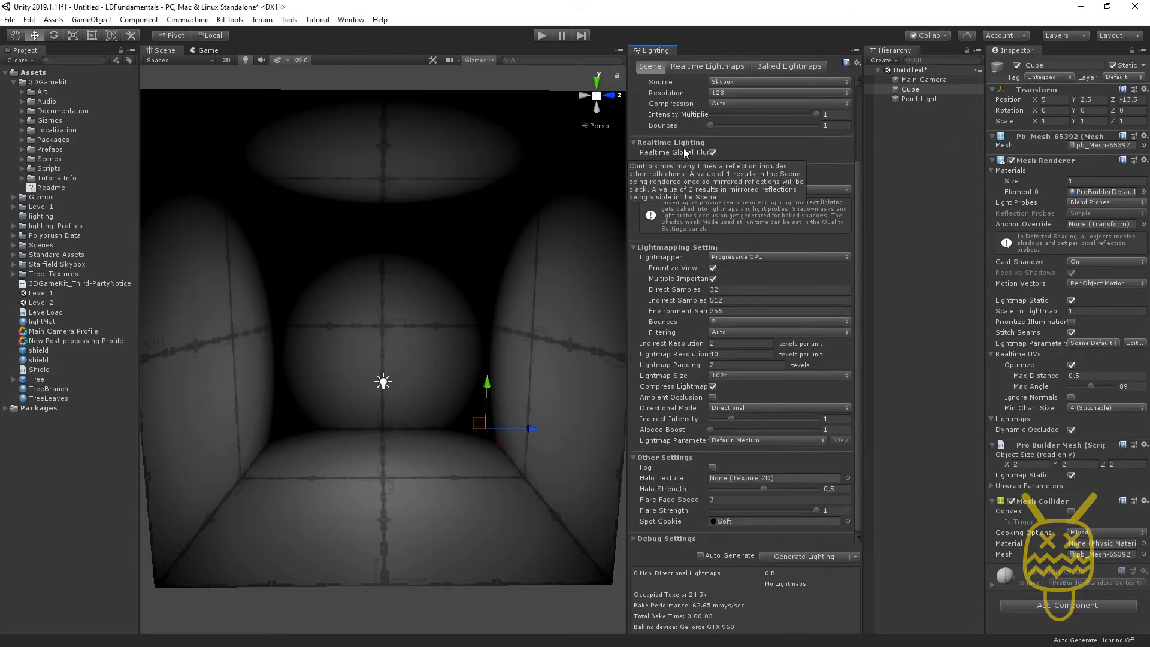
scroll(684, 148, down, 3)
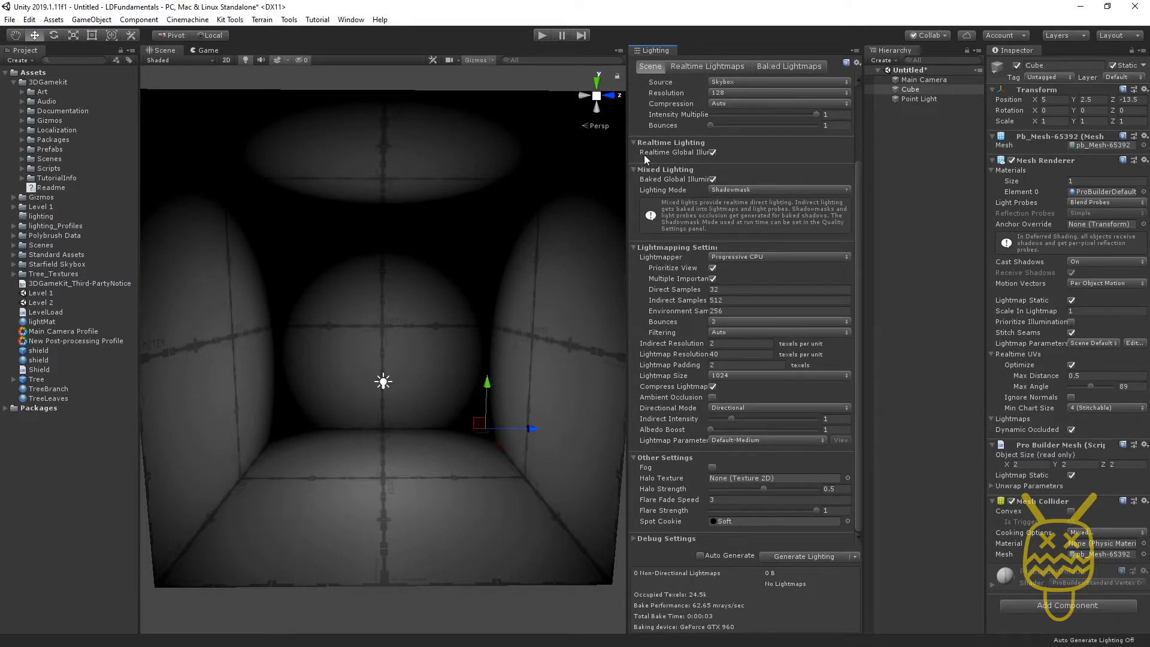
click(713, 152)
mouse_move(667, 178)
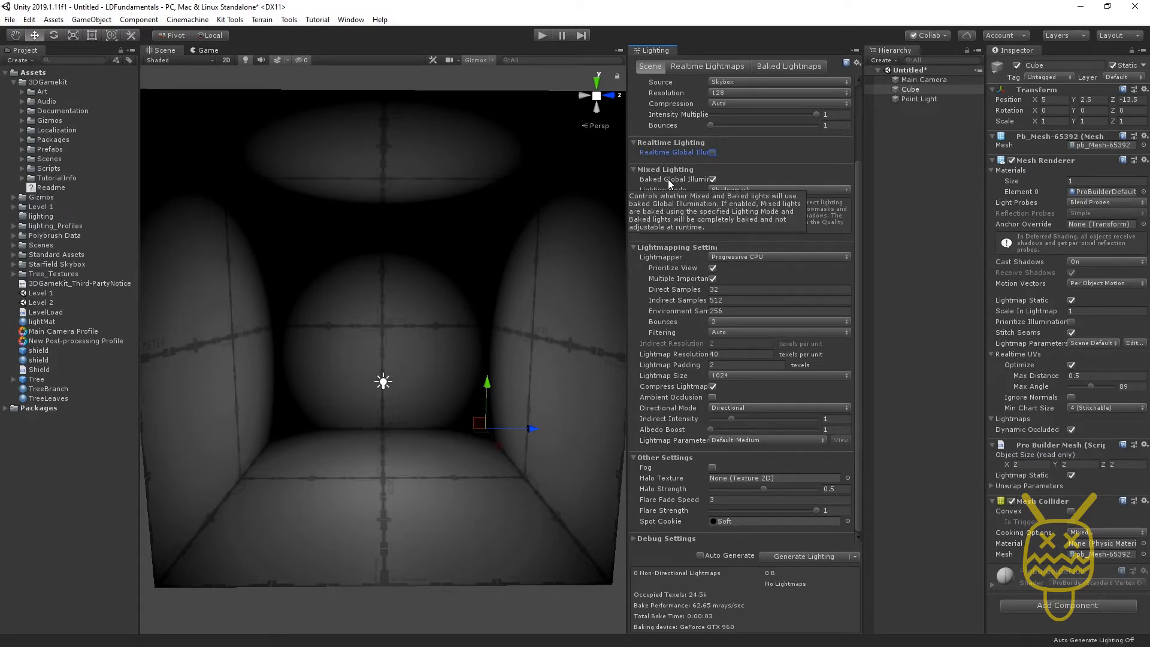
Step: Switch the lightmapper to Enlighten and back to Progressive CPU
click(670, 256)
mouse_move(671, 257)
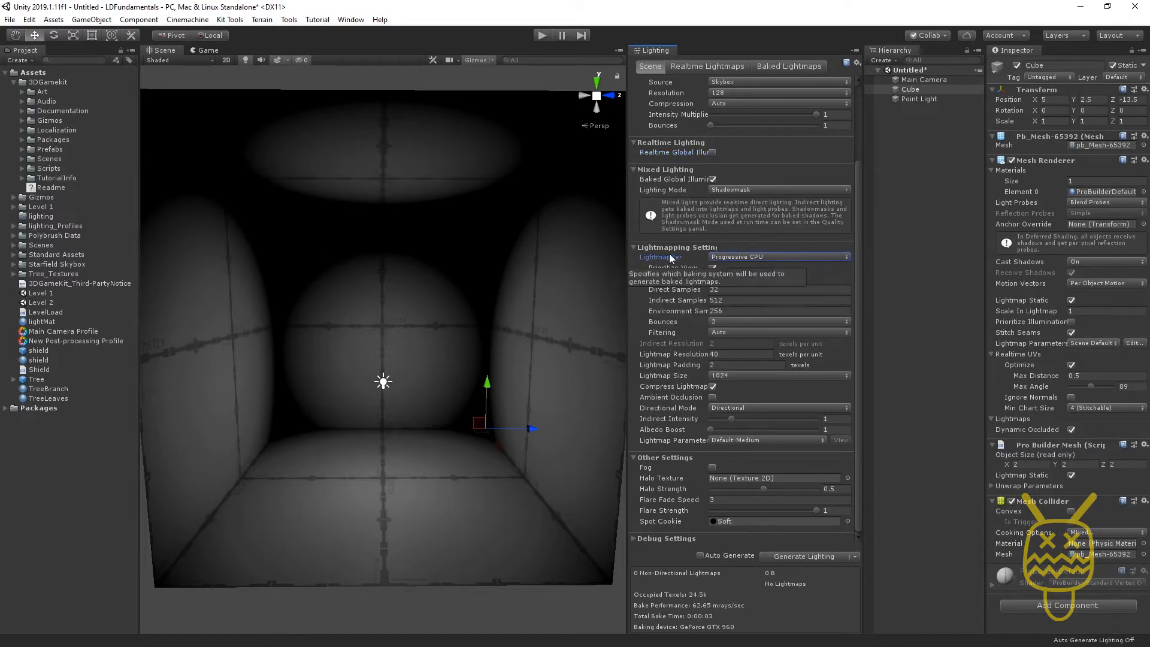
click(749, 257)
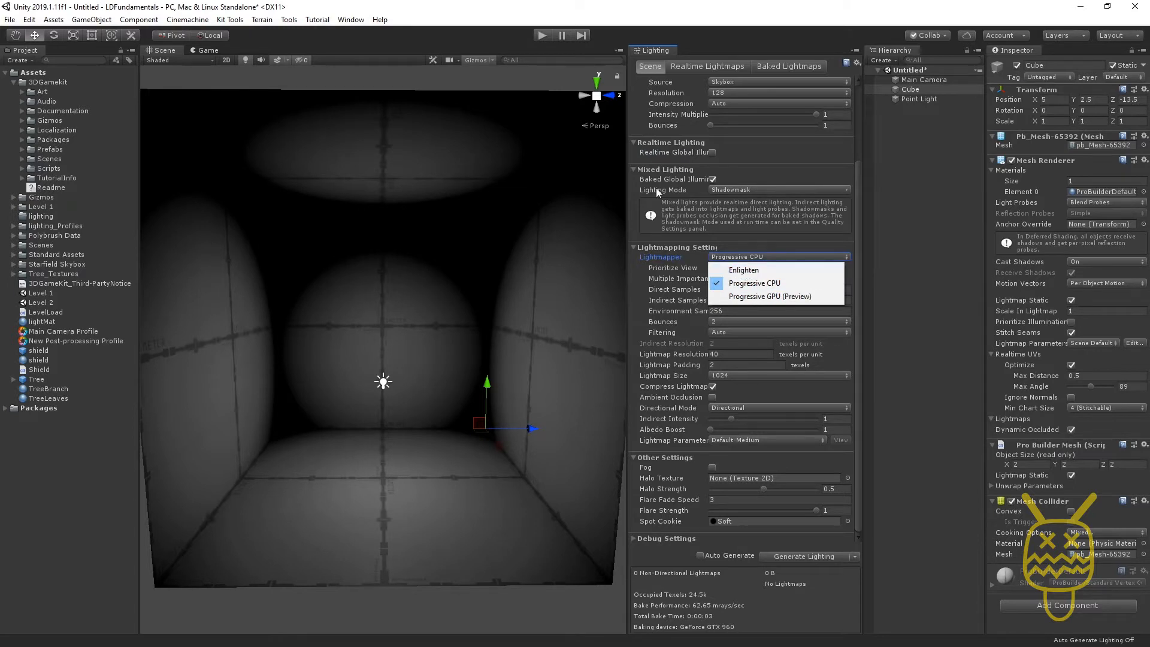
click(750, 270)
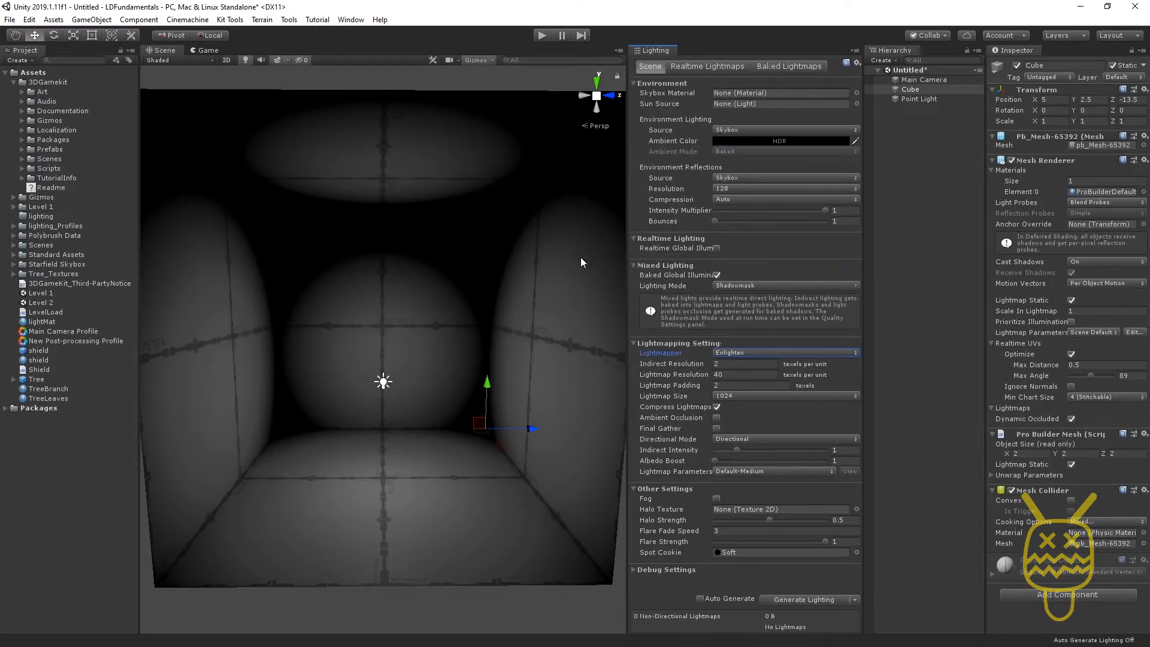
click(735, 354)
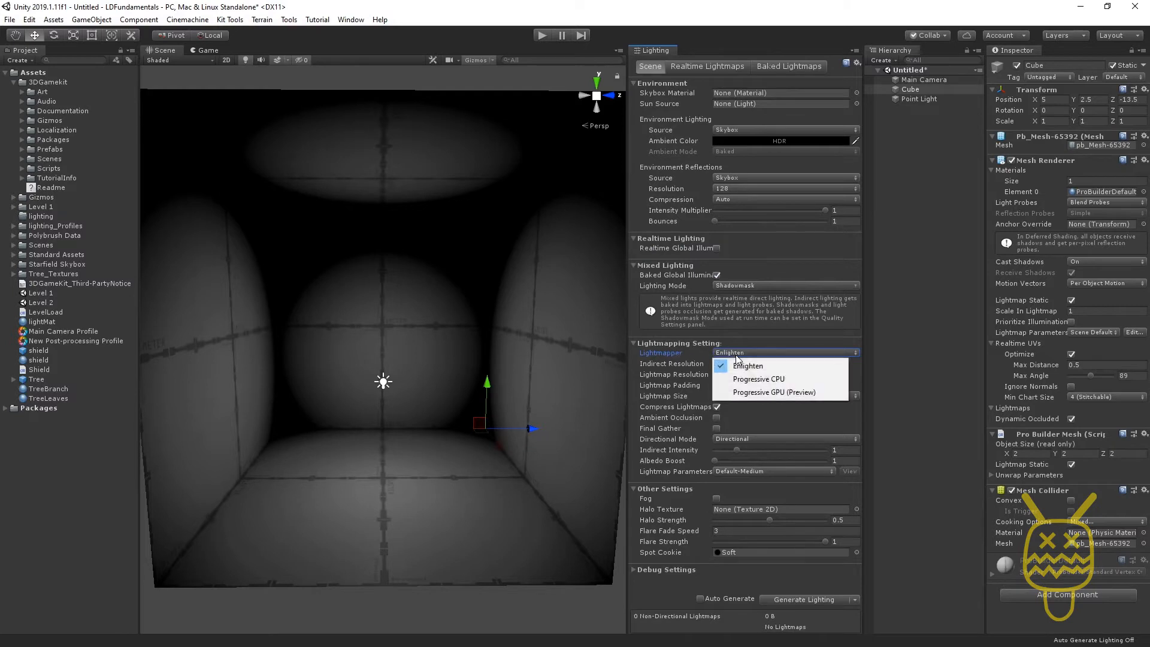
click(744, 380)
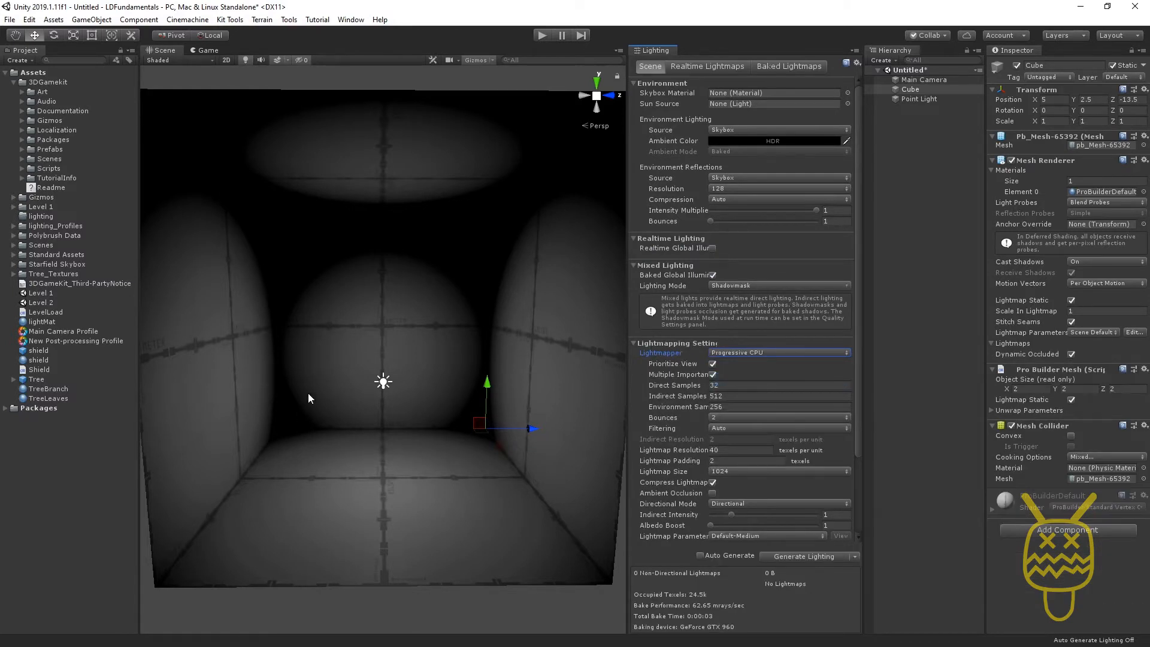
Step: Set the lightmapper to Progressive GPU (Preview)
middle_drag(321, 373, 327, 375)
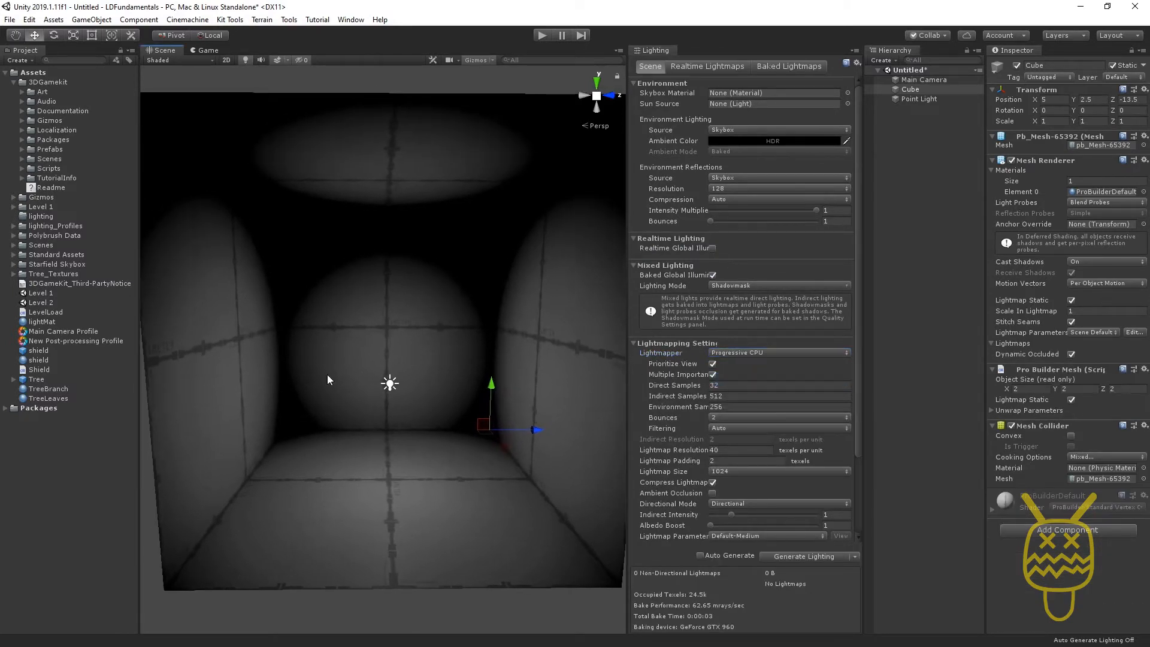
click(719, 352)
click(744, 394)
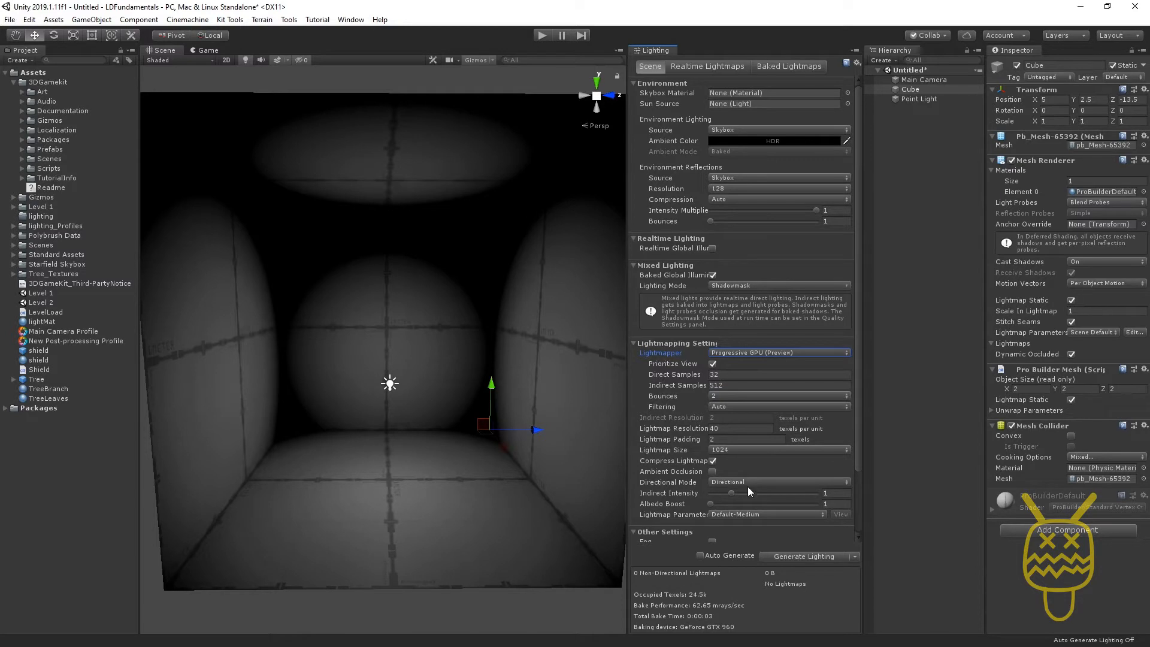
Step: Set the point light's mode to Baked
click(936, 101)
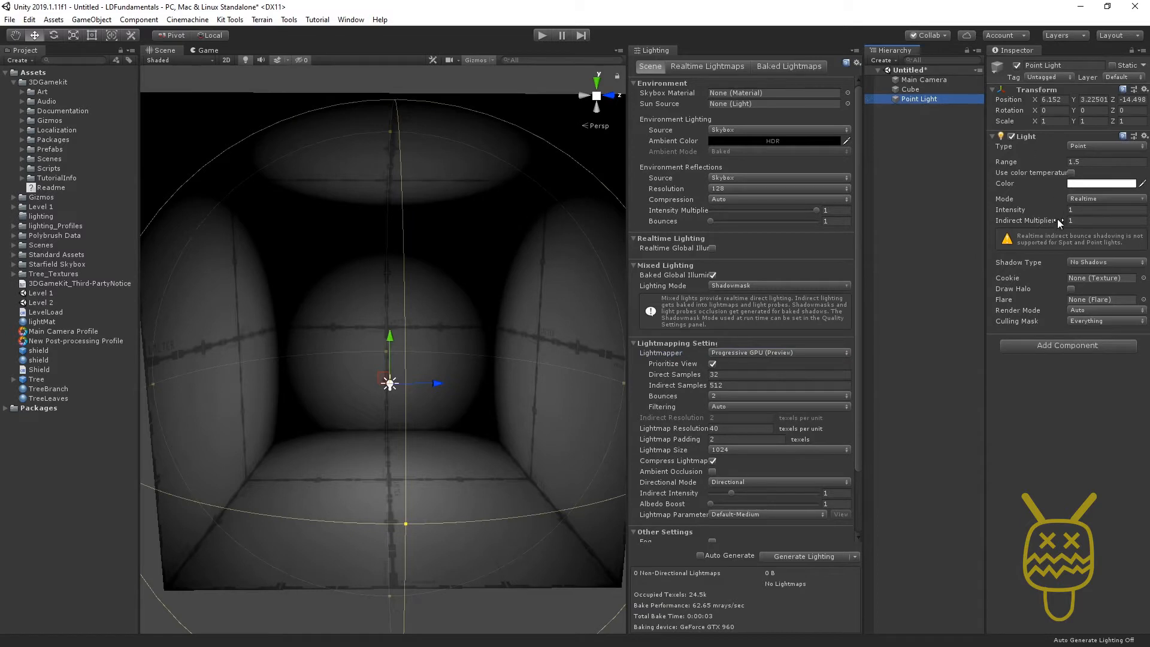
click(1013, 200)
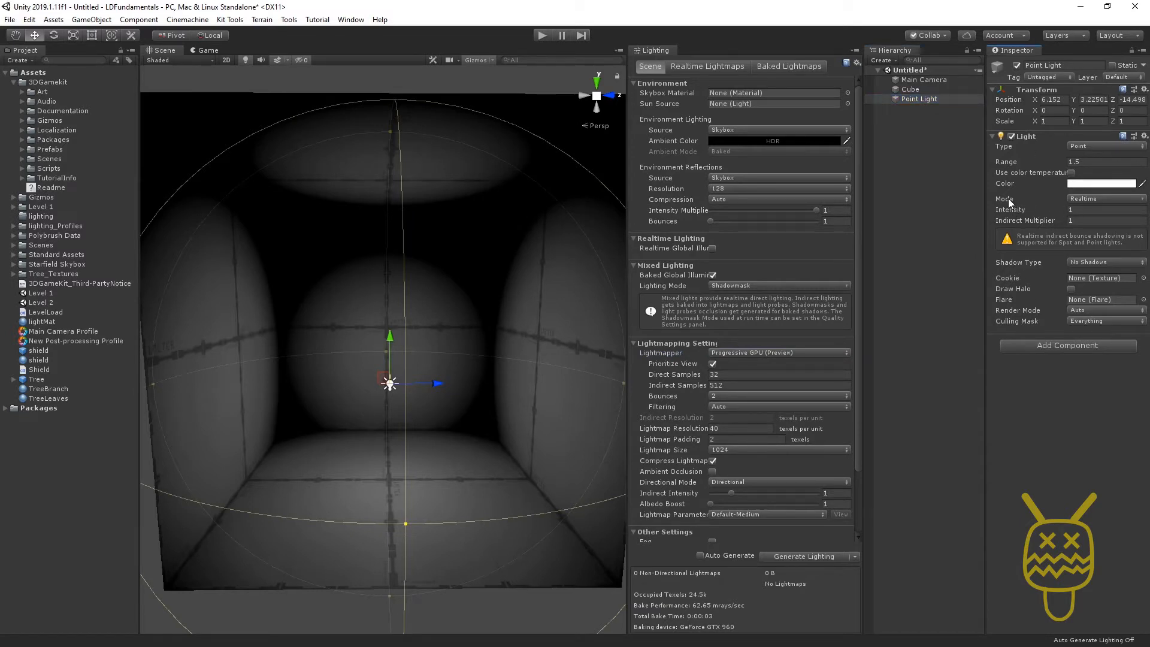
click(1077, 199)
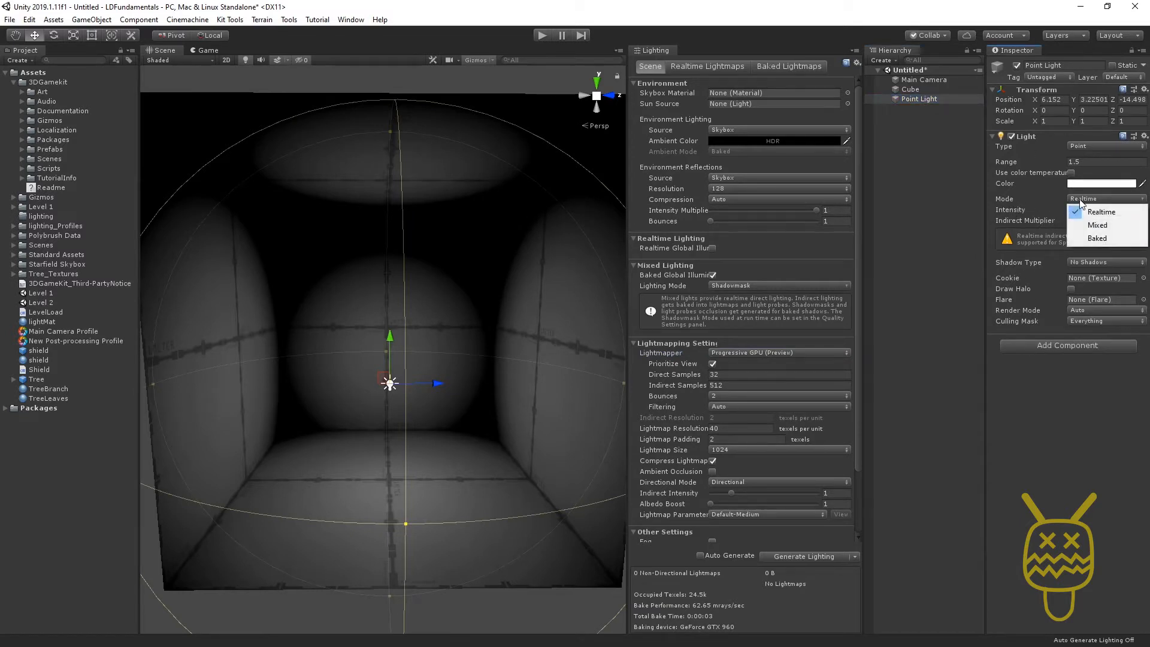
click(1095, 238)
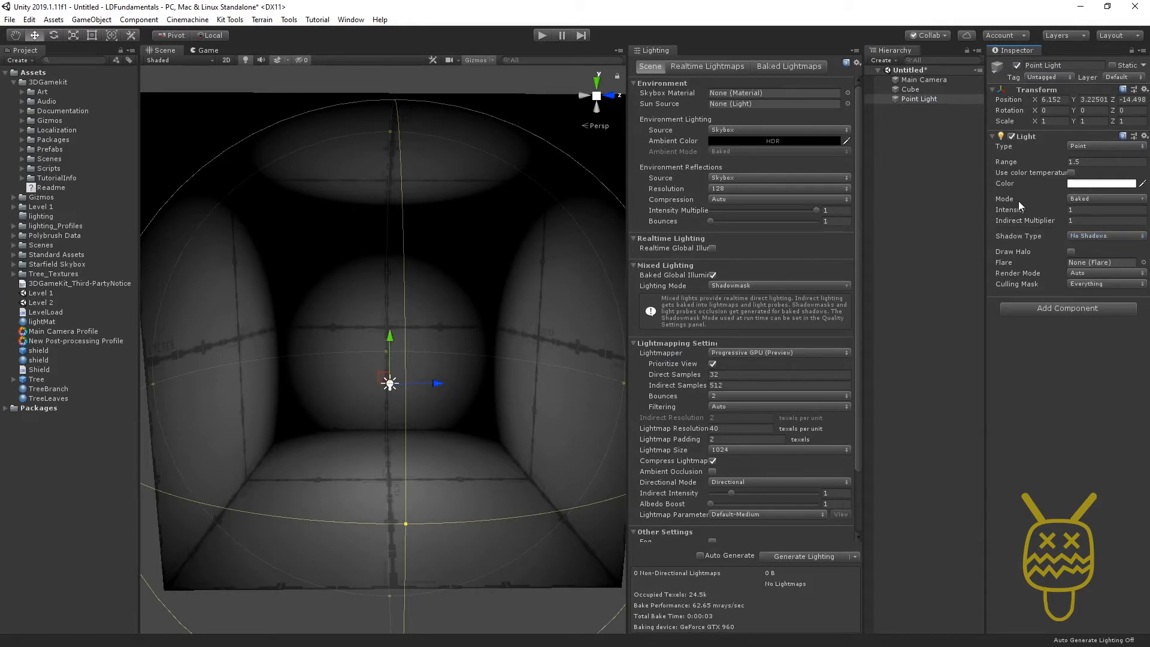
Step: Give the point light soft shadows with a baked shadow radius of 1
click(1085, 236)
click(1083, 278)
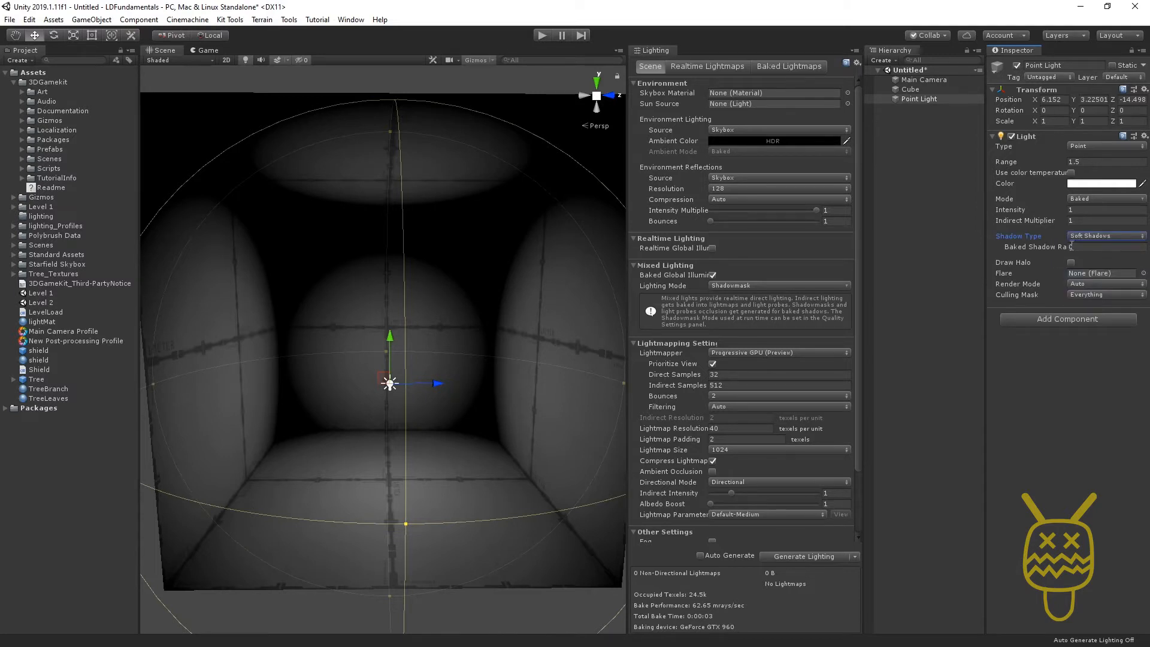
click(1085, 249)
text(1)
Step: Turn on Auto Generate for the scene's lighting and inspect the baked room
click(700, 555)
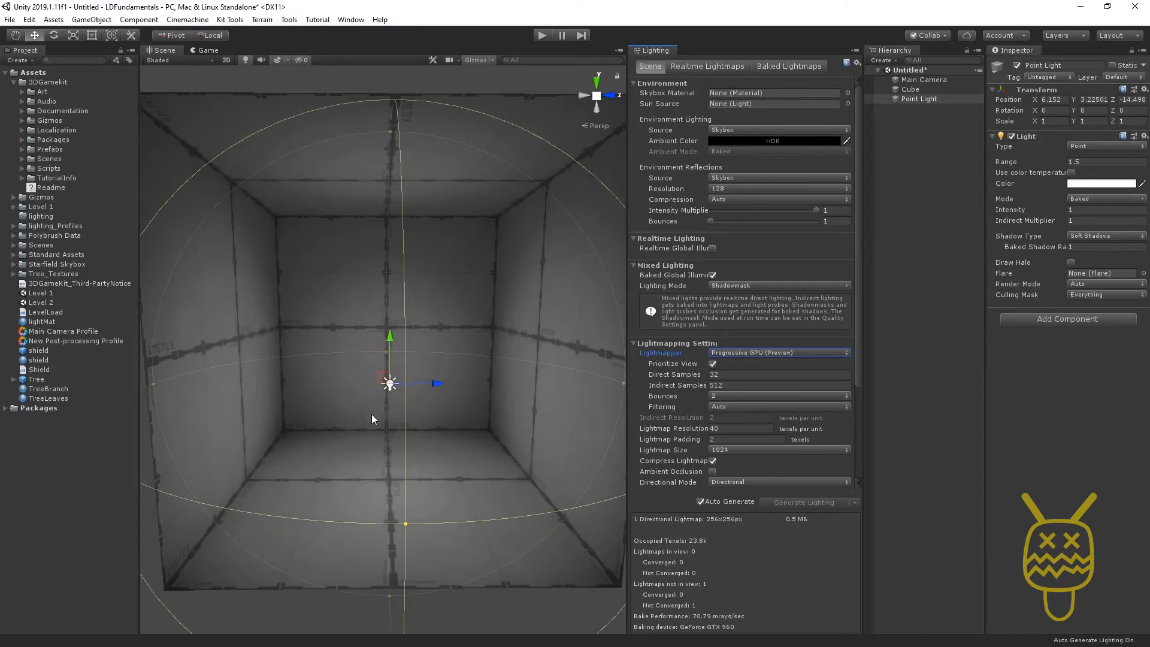
mouse_move(372, 414)
right_down()
mouse_move(413, 413)
mouse_move(432, 394)
mouse_move(480, 385)
mouse_move(480, 342)
mouse_move(464, 478)
mouse_move(336, 370)
mouse_move(375, 406)
mouse_move(323, 414)
mouse_move(470, 419)
mouse_move(368, 423)
mouse_move(378, 421)
right_up()
scroll(337, 371, up, 8)
scroll(377, 422, down, 6)
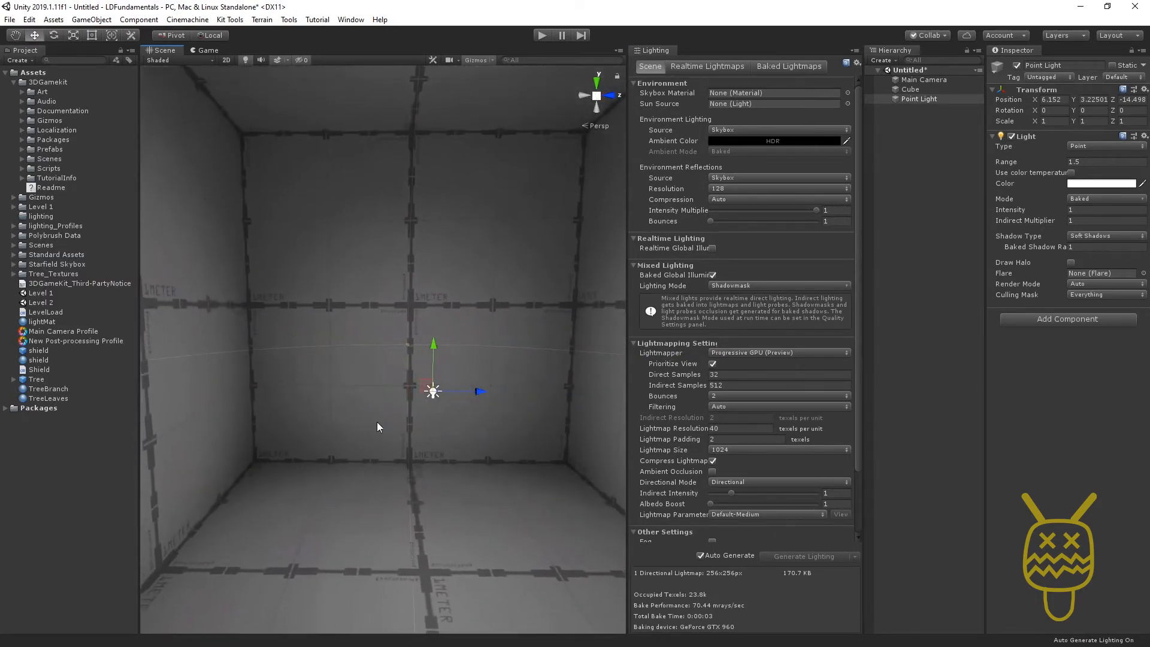
middle_drag(367, 440, 364, 427)
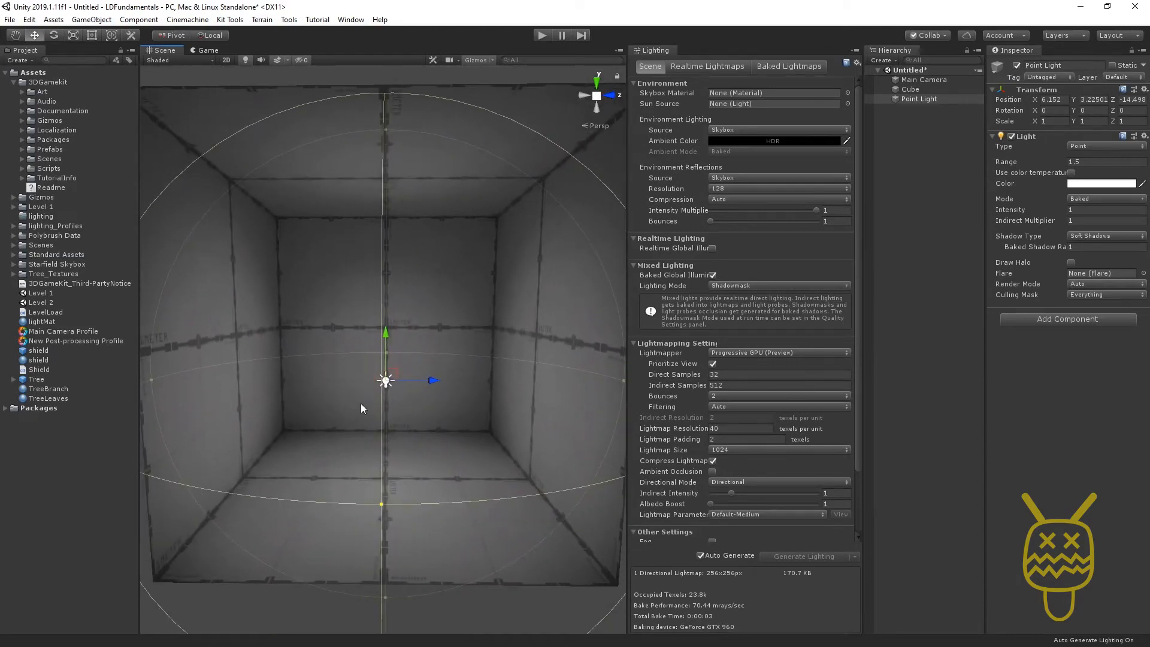
Step: Add a quad to the scene and move it against the room's side wall at about X 5.94, Y 3.0, Z -13.52
click(920, 123)
right_click(921, 124)
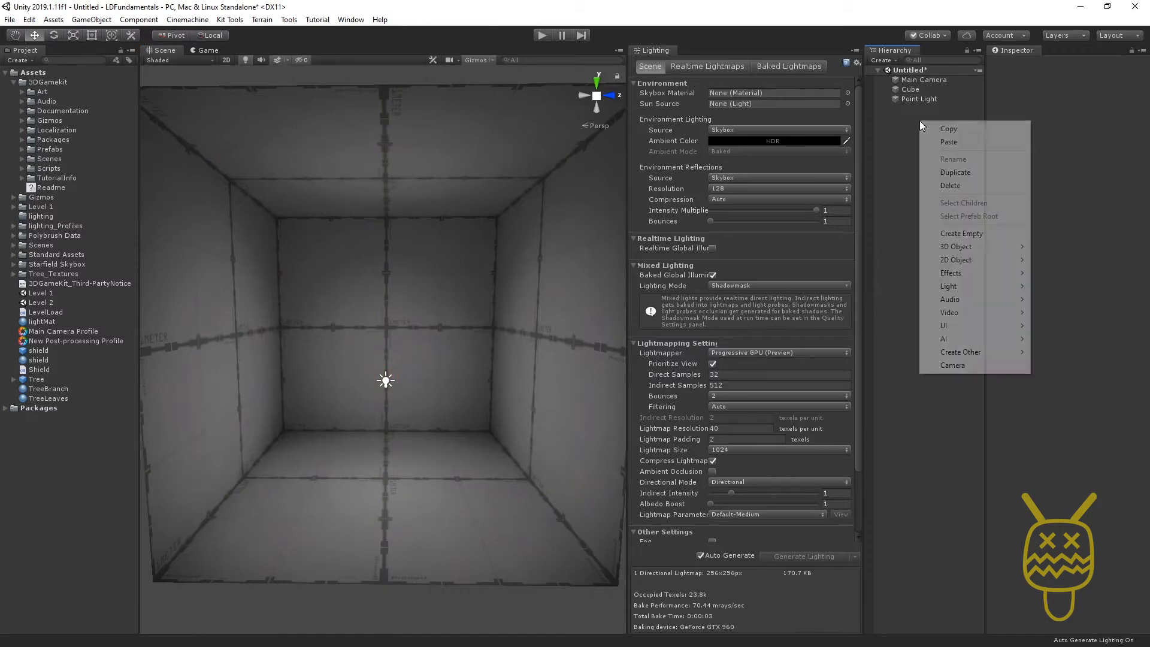
click(885, 62)
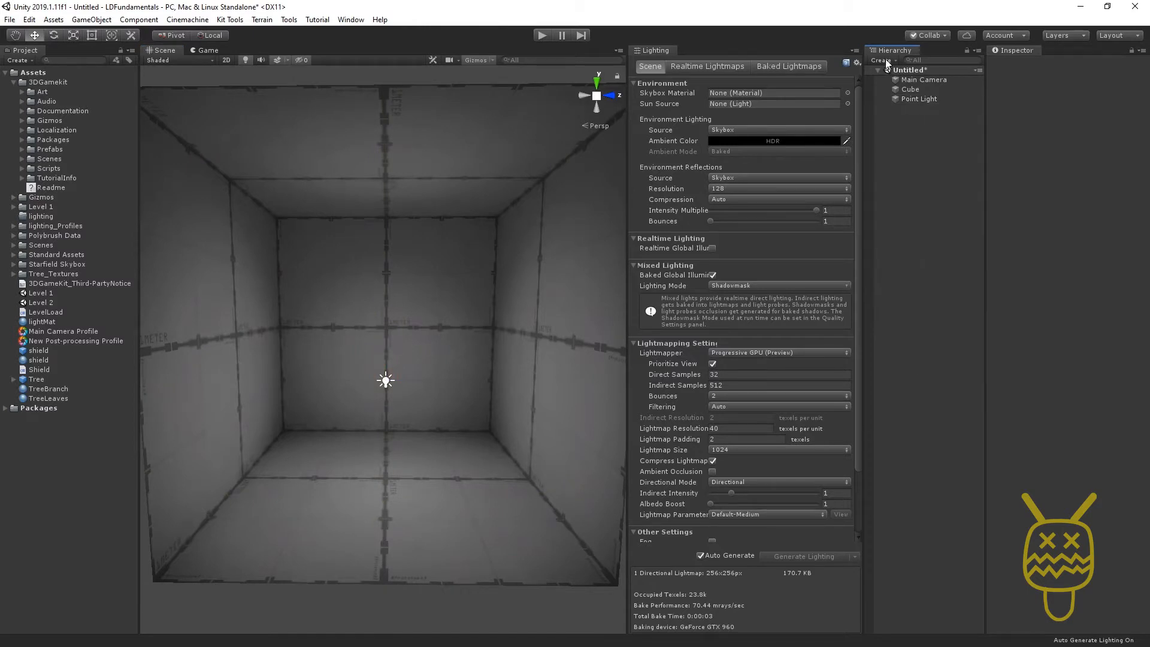
click(885, 61)
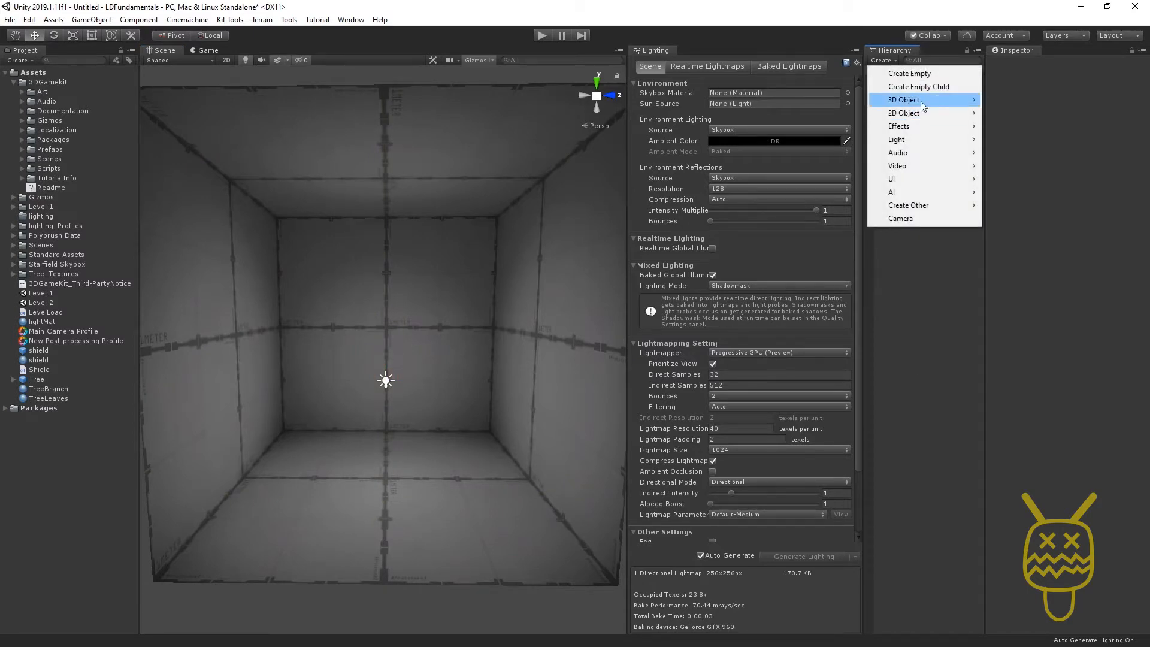
mouse_move(928, 102)
click(1030, 165)
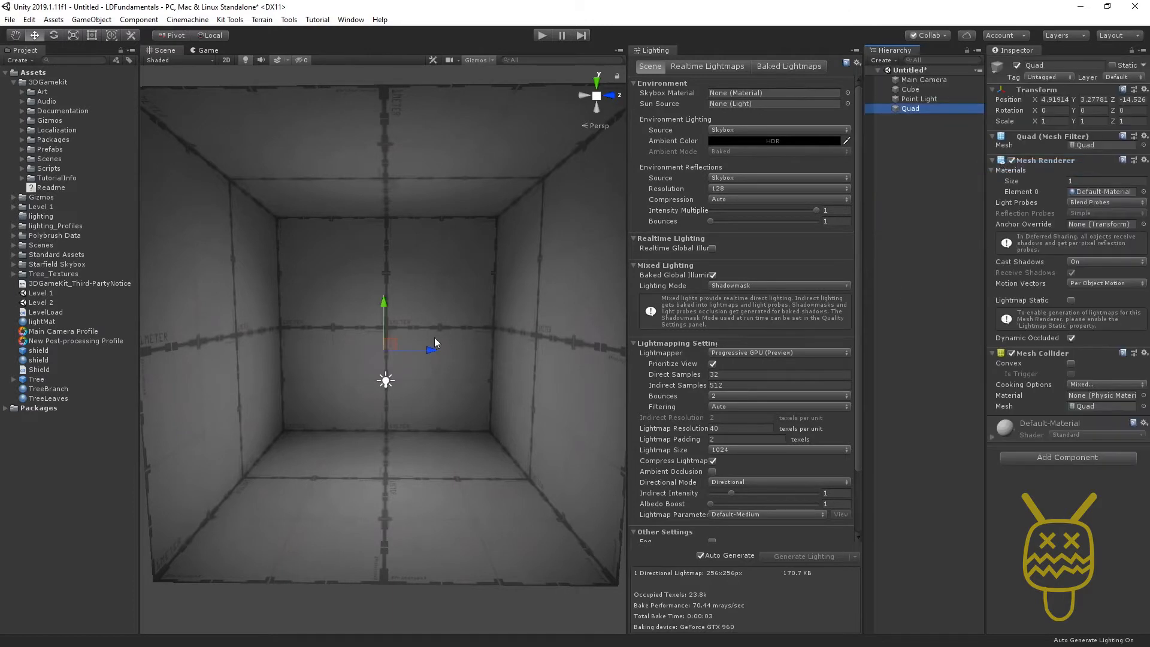
drag(385, 359, 546, 372)
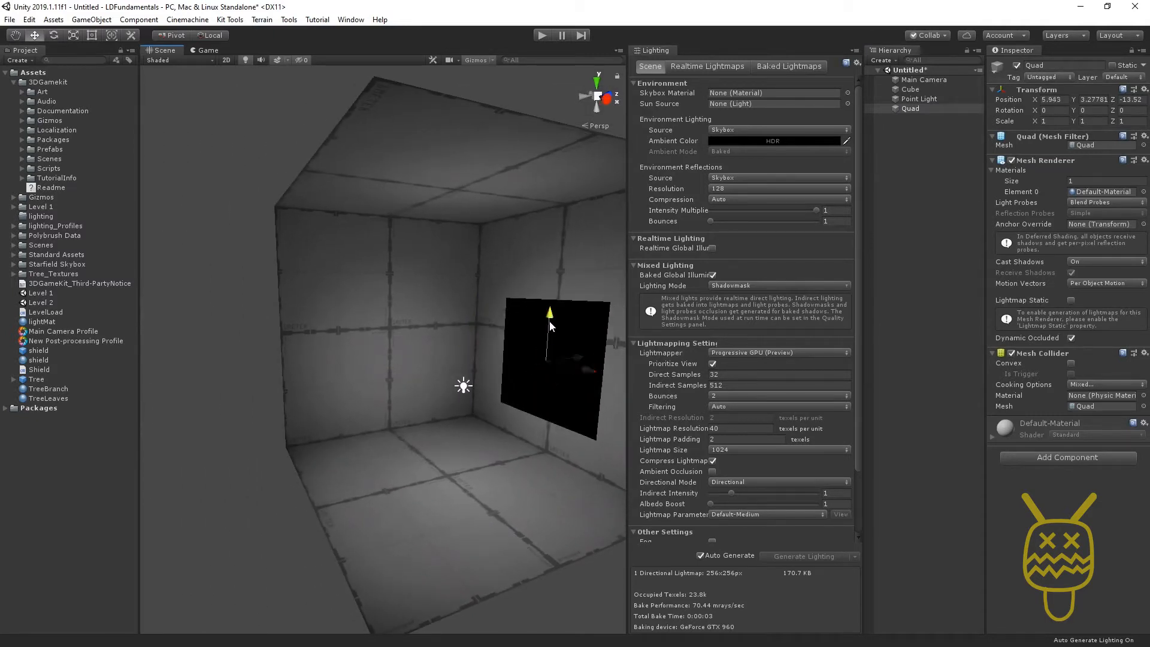
drag(549, 321, 433, 454)
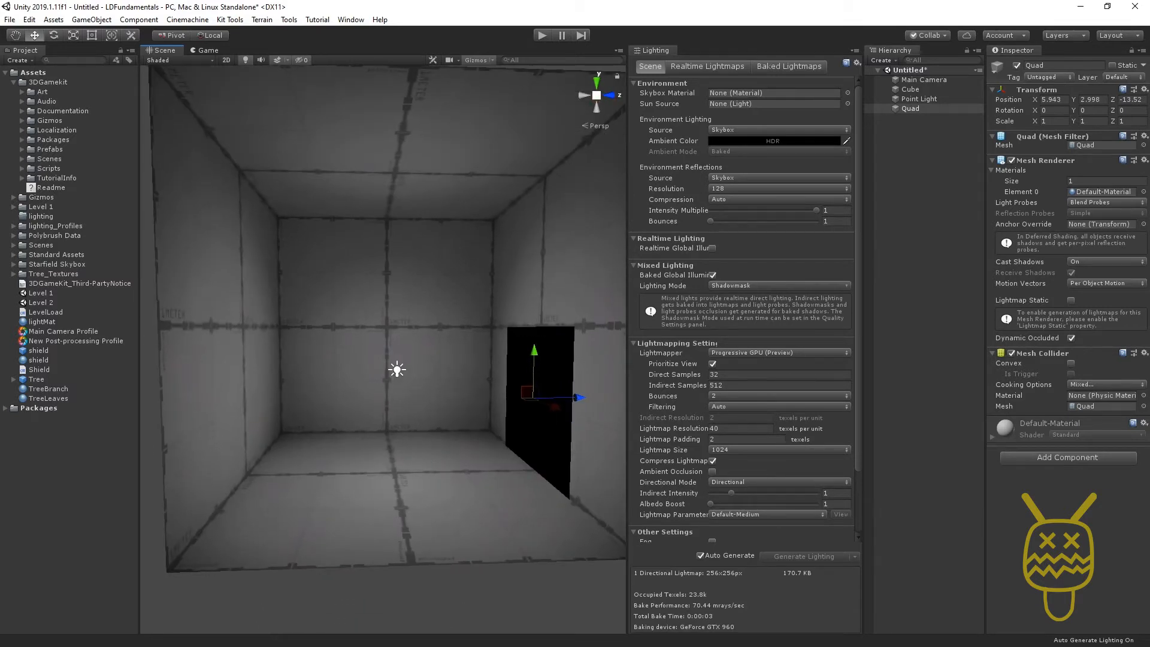
Step: Create a material named lightMaterial1 and apply it to the quad
click(59, 440)
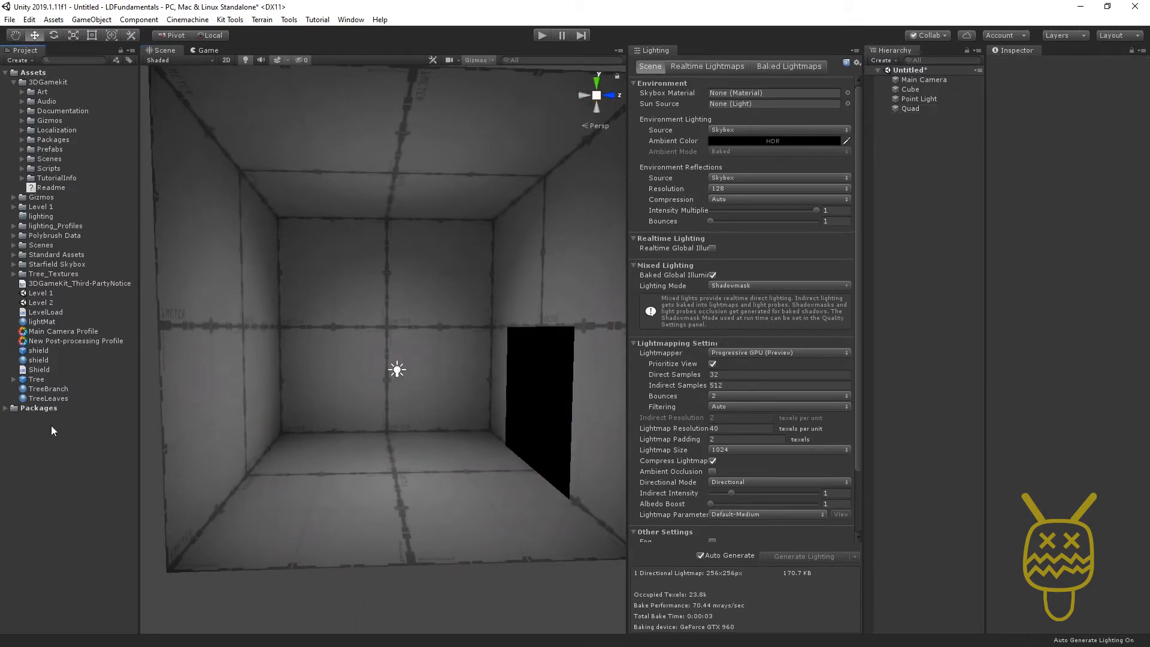
click(20, 60)
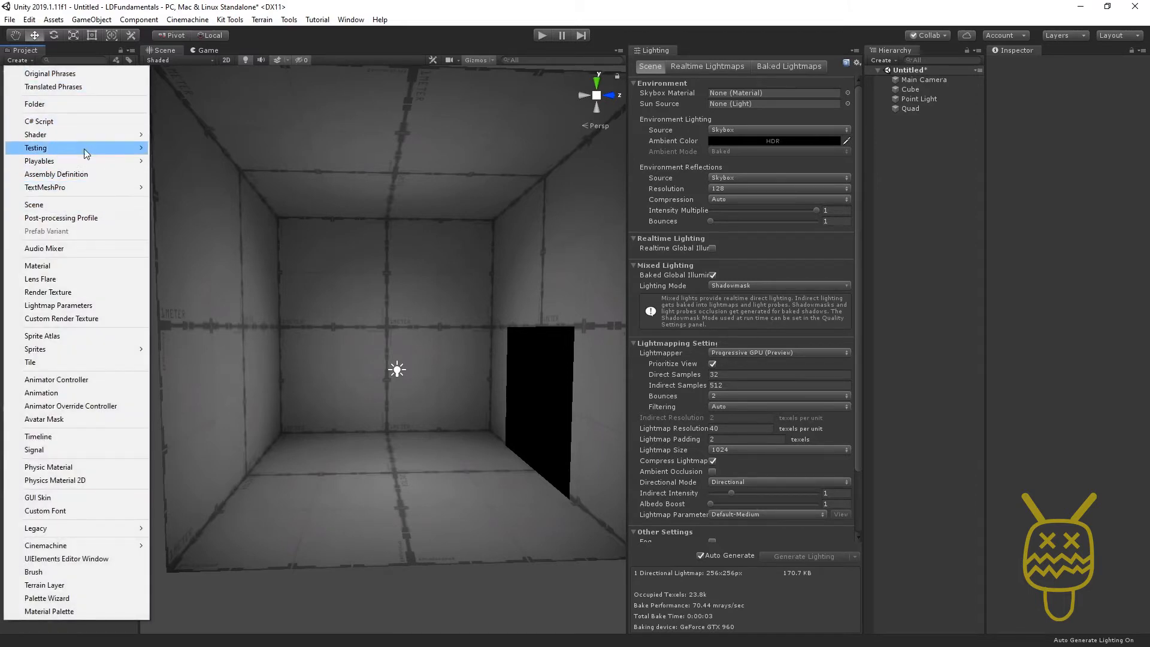
click(83, 265)
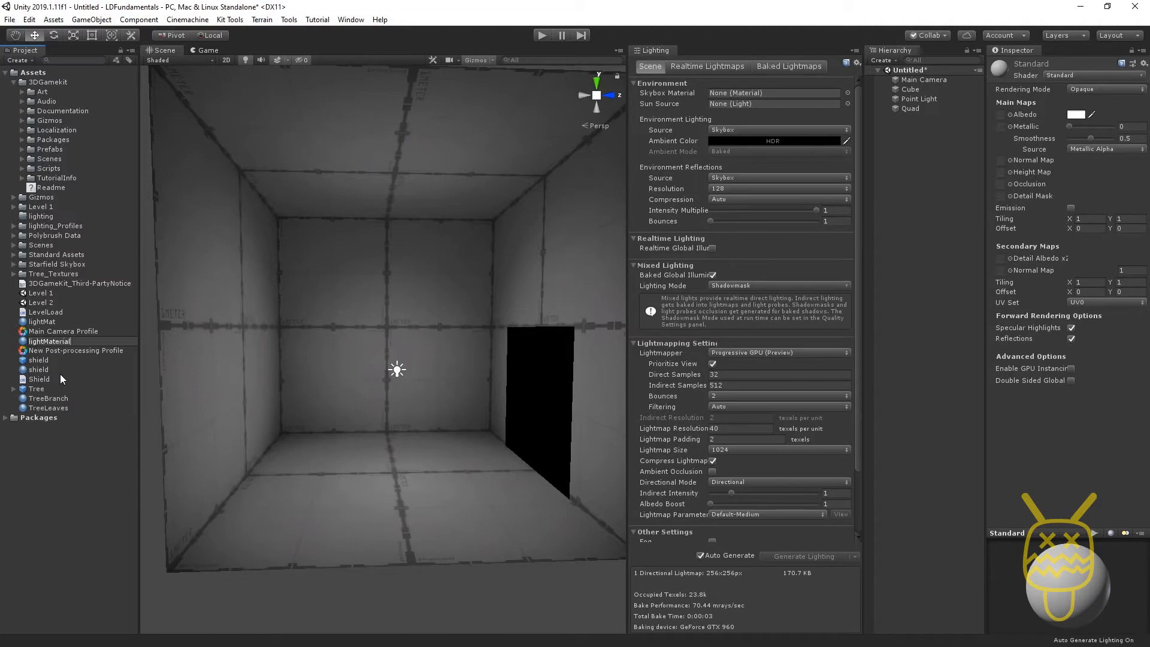
key(Return)
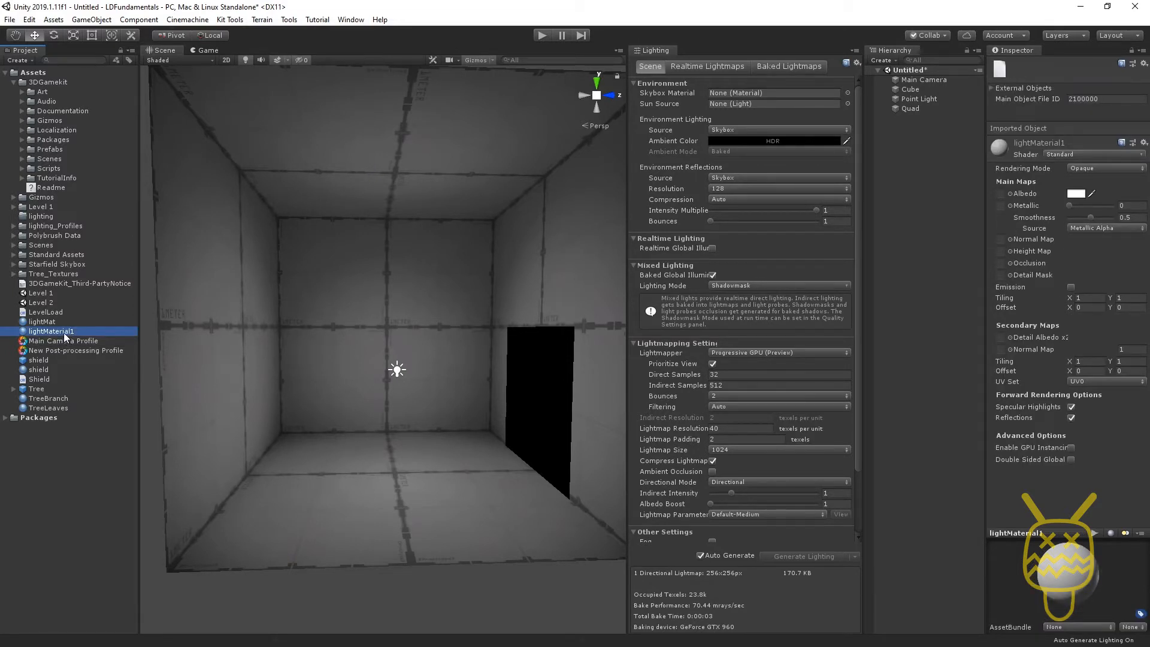
drag(66, 338, 530, 396)
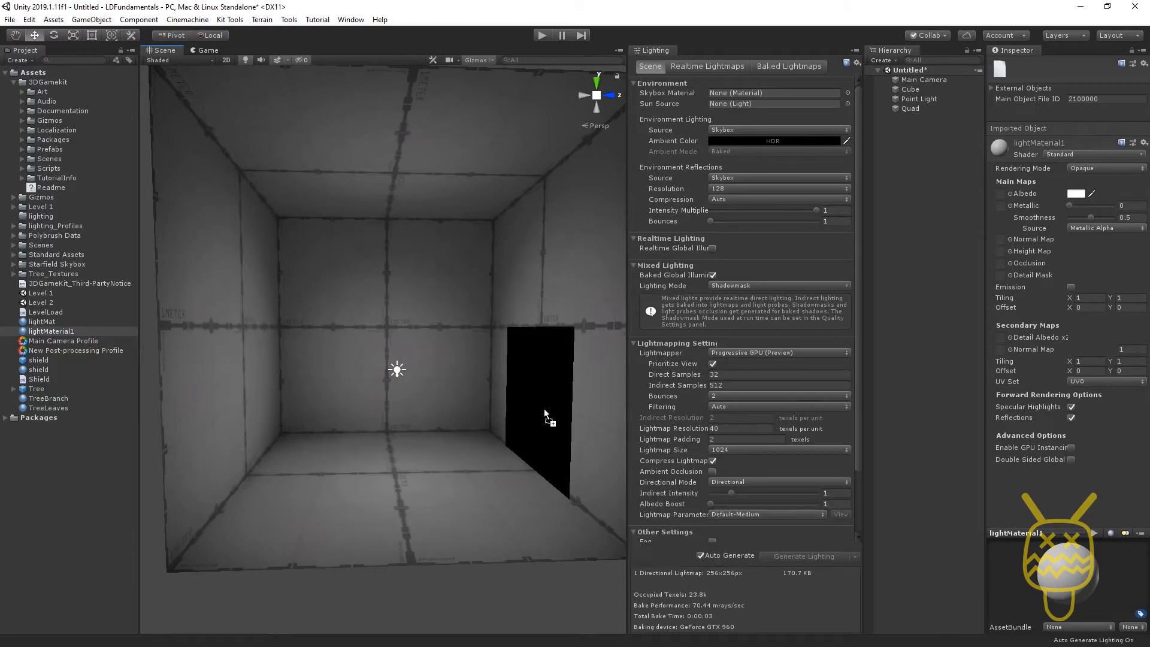
Step: Set the albedo color of the quad's lightMaterial1 to blue, about RGB 11, 126, 241
click(545, 409)
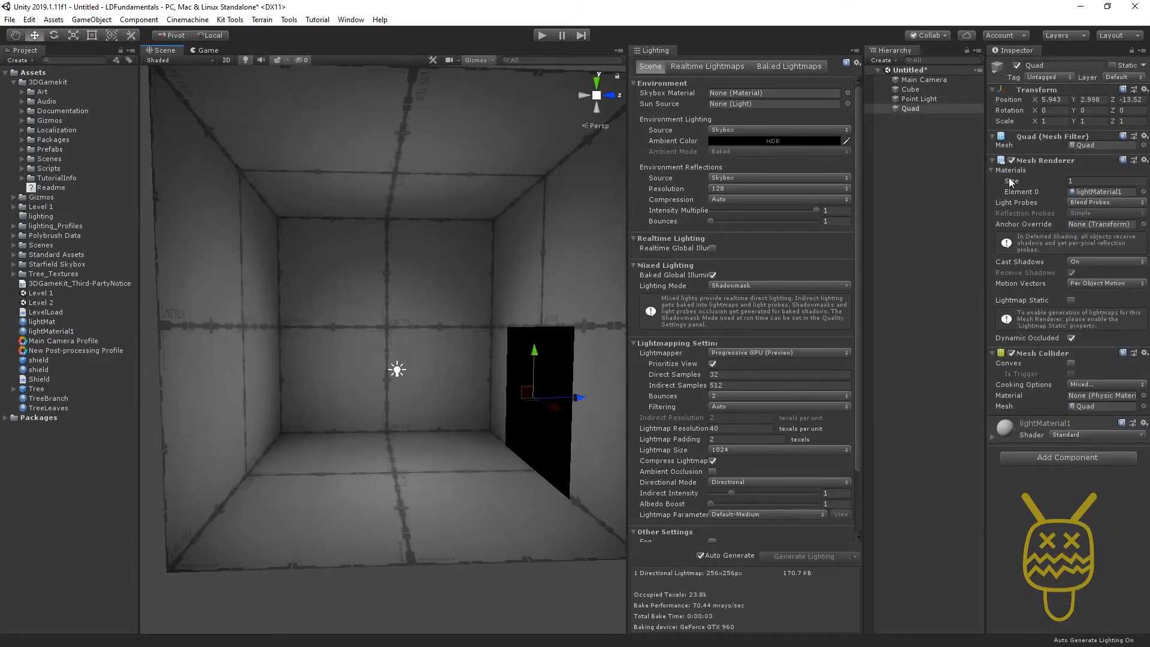
click(1033, 426)
scroll(1037, 346, down, 5)
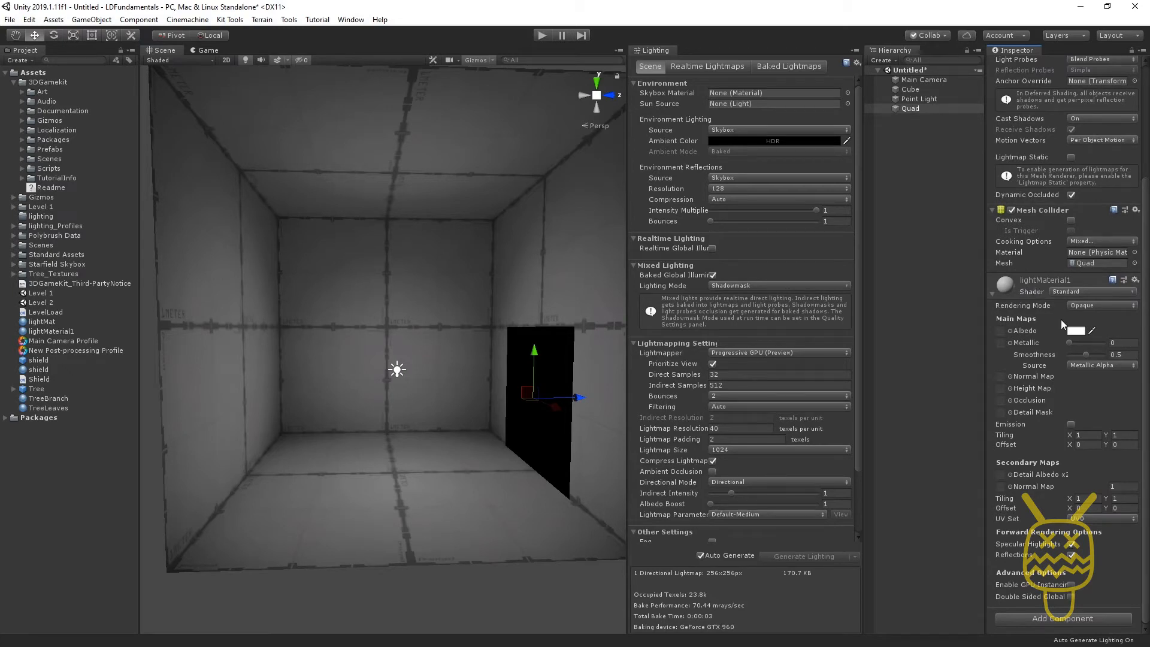
click(1076, 331)
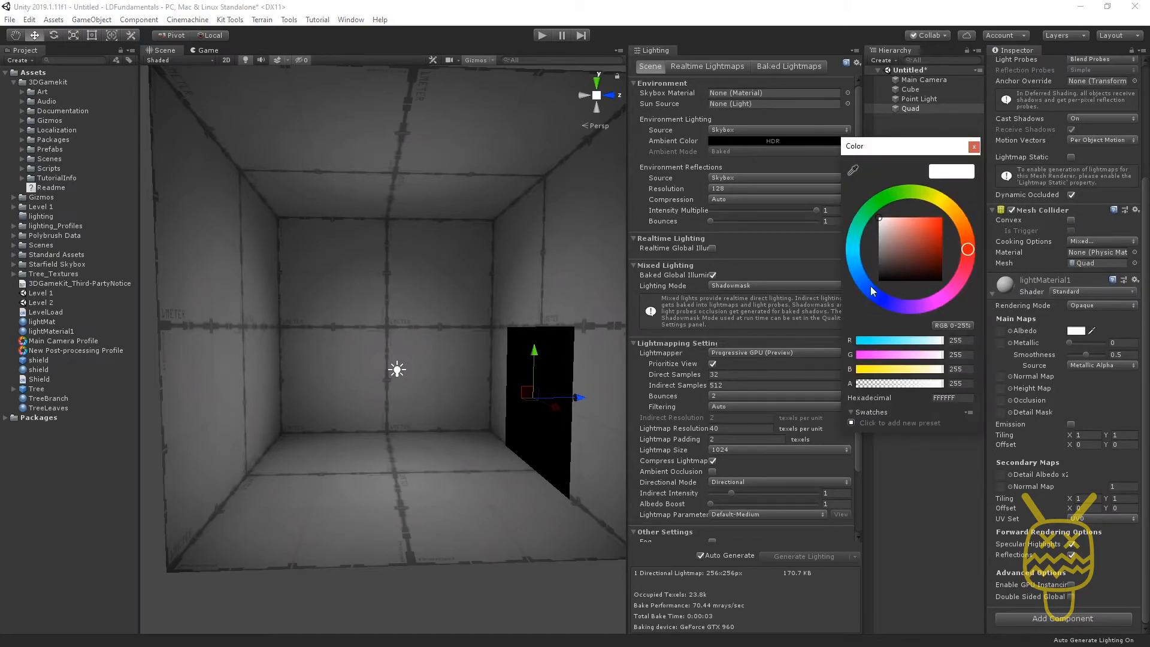
drag(873, 292, 840, 290)
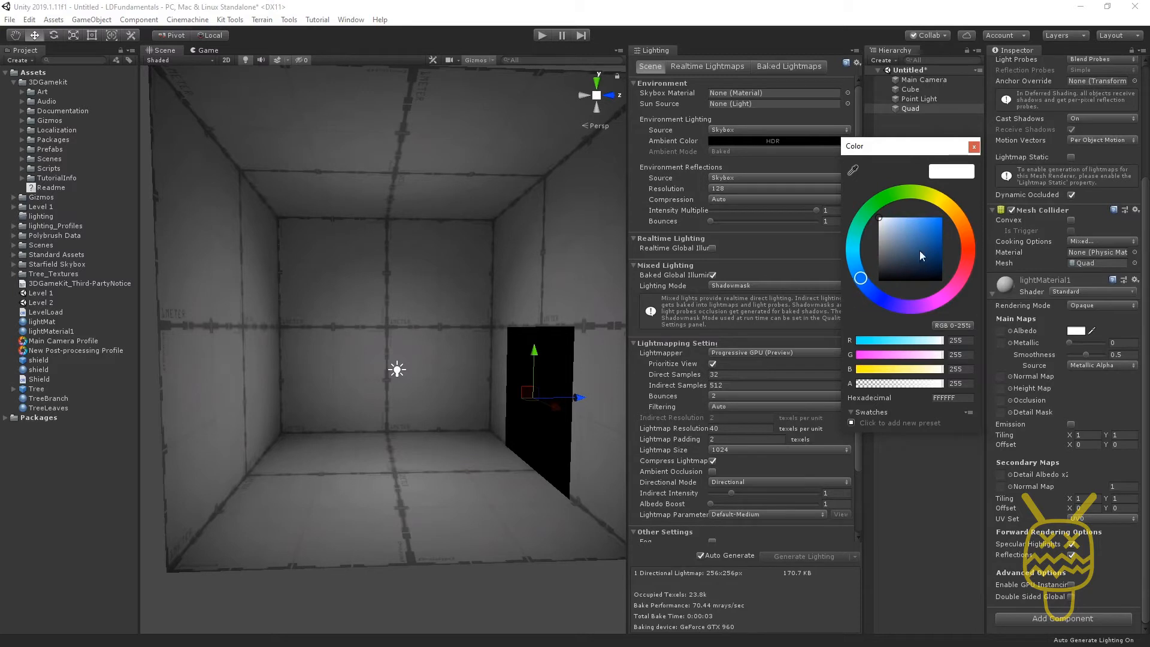
drag(921, 256, 941, 221)
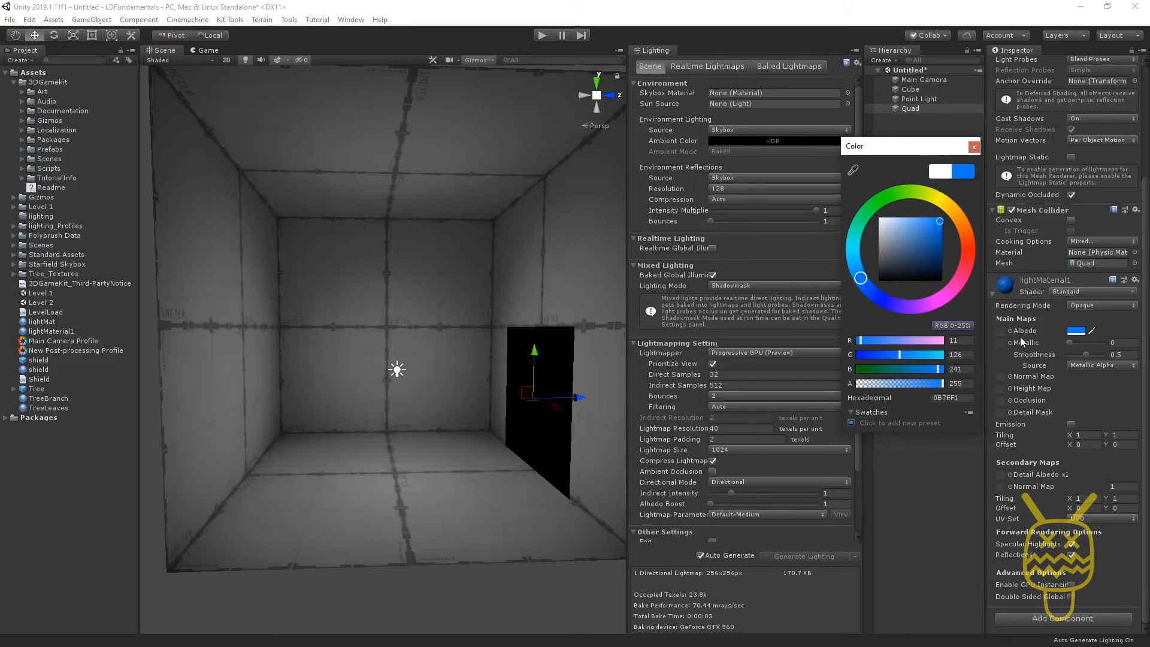
key(Return)
Step: Enable emission on lightMaterial1 and set its HDR color to a saturated blue, about RGB 0, 67, 236
click(1038, 413)
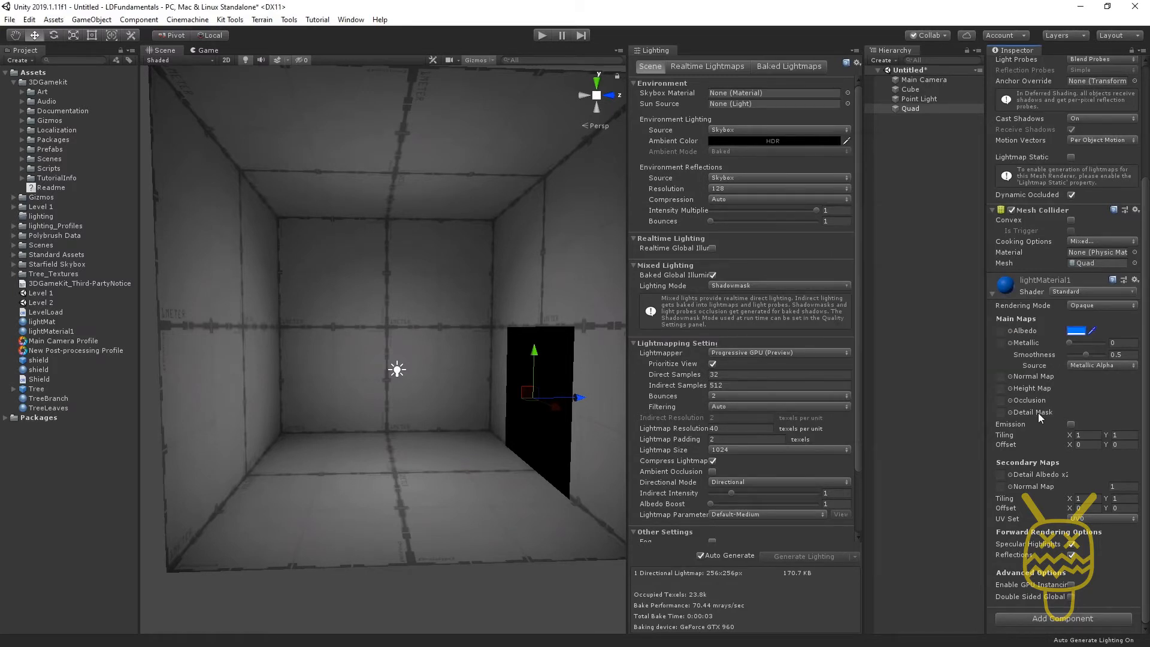
click(1019, 424)
click(1071, 424)
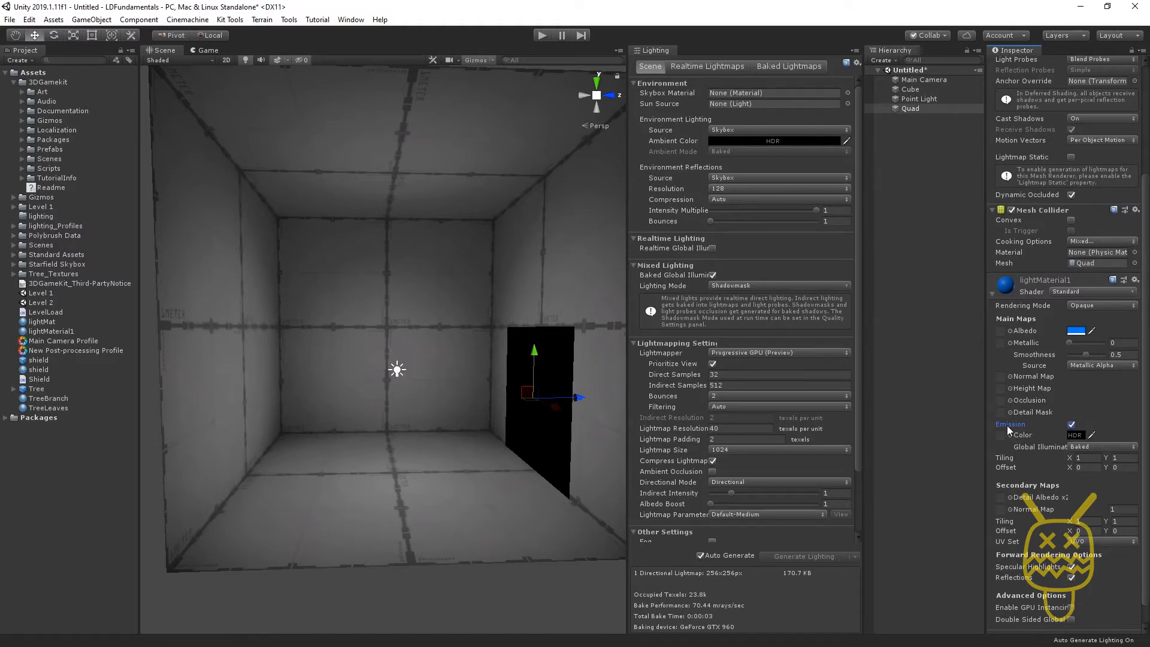
click(1076, 436)
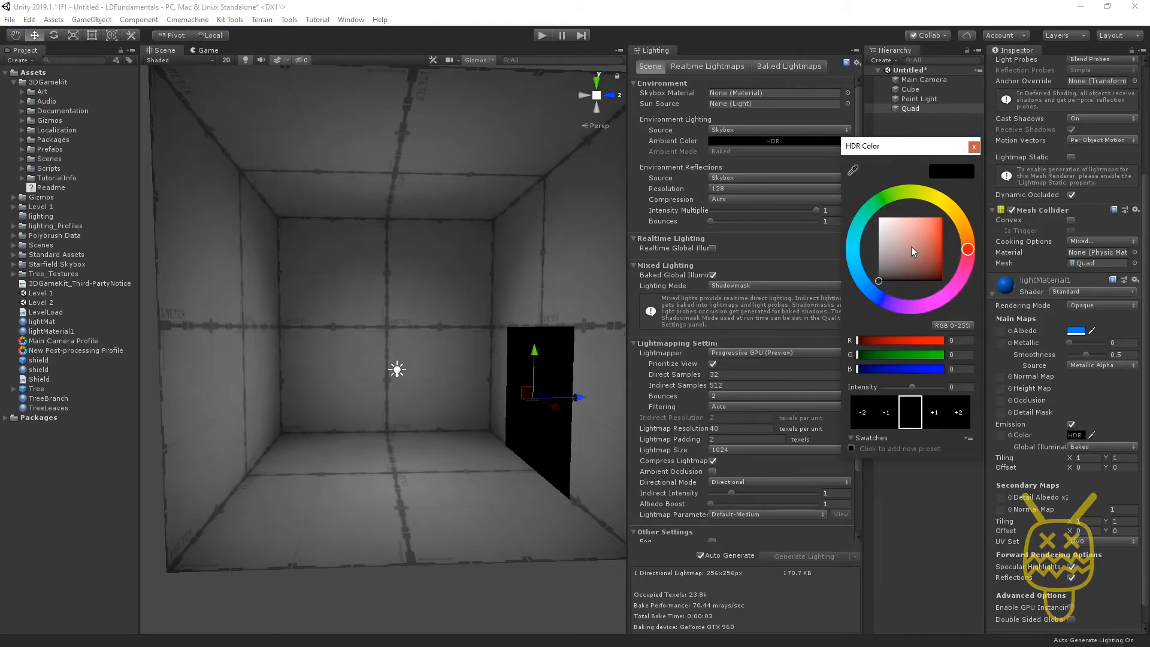
drag(868, 280, 871, 292)
drag(932, 221, 970, 224)
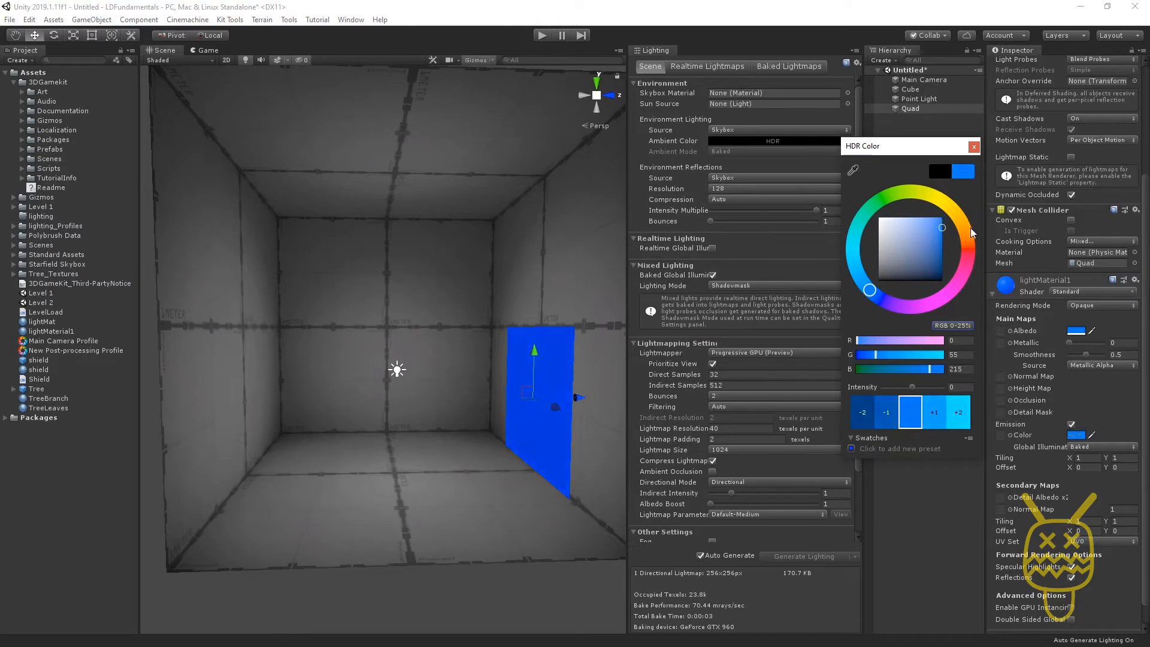
drag(869, 291, 868, 296)
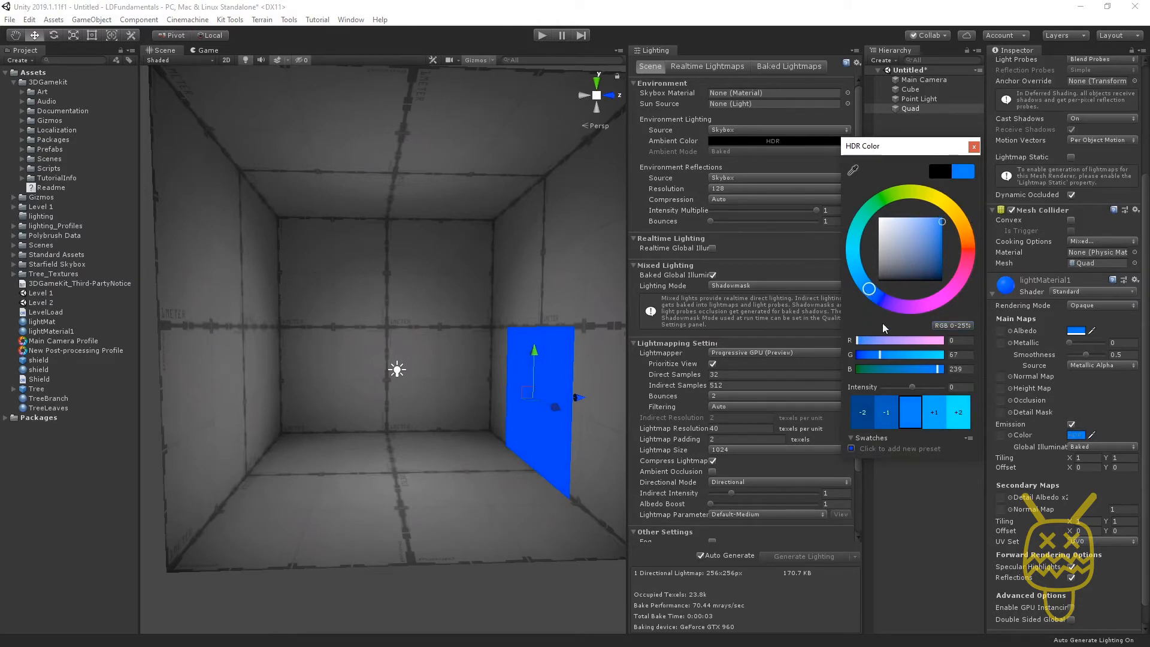
mouse_move(913, 388)
mouse_down()
mouse_move(926, 390)
mouse_move(914, 397)
mouse_up()
click(975, 147)
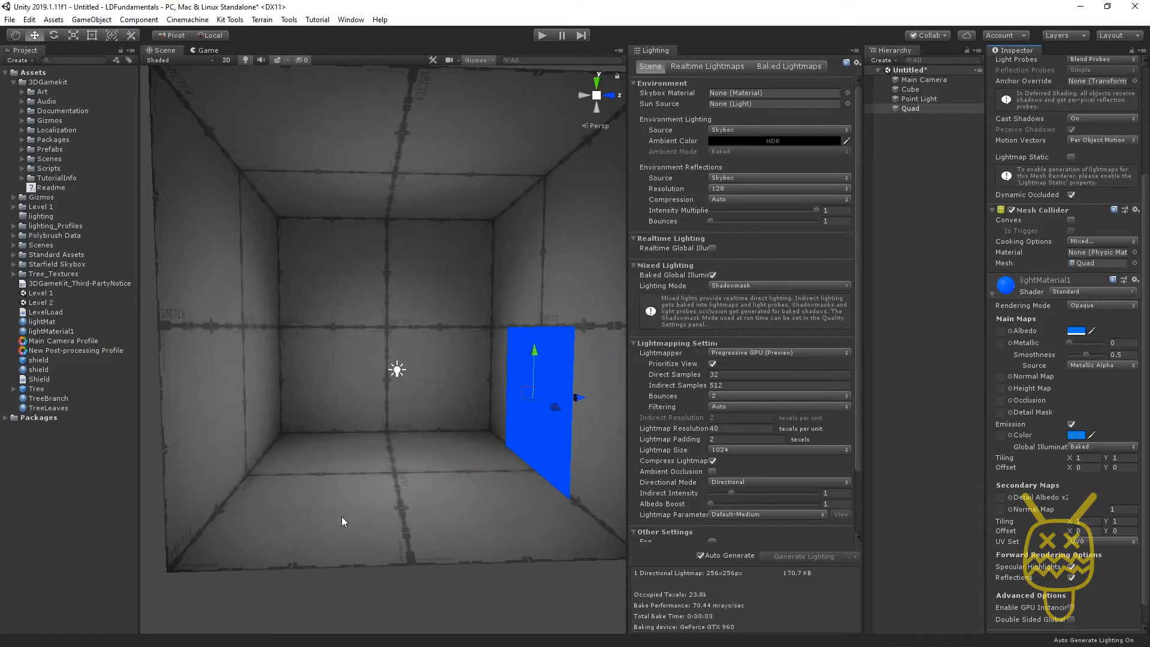
Step: Mark the quad as static so its emission is included in the light bake
scroll(1079, 127, up, 5)
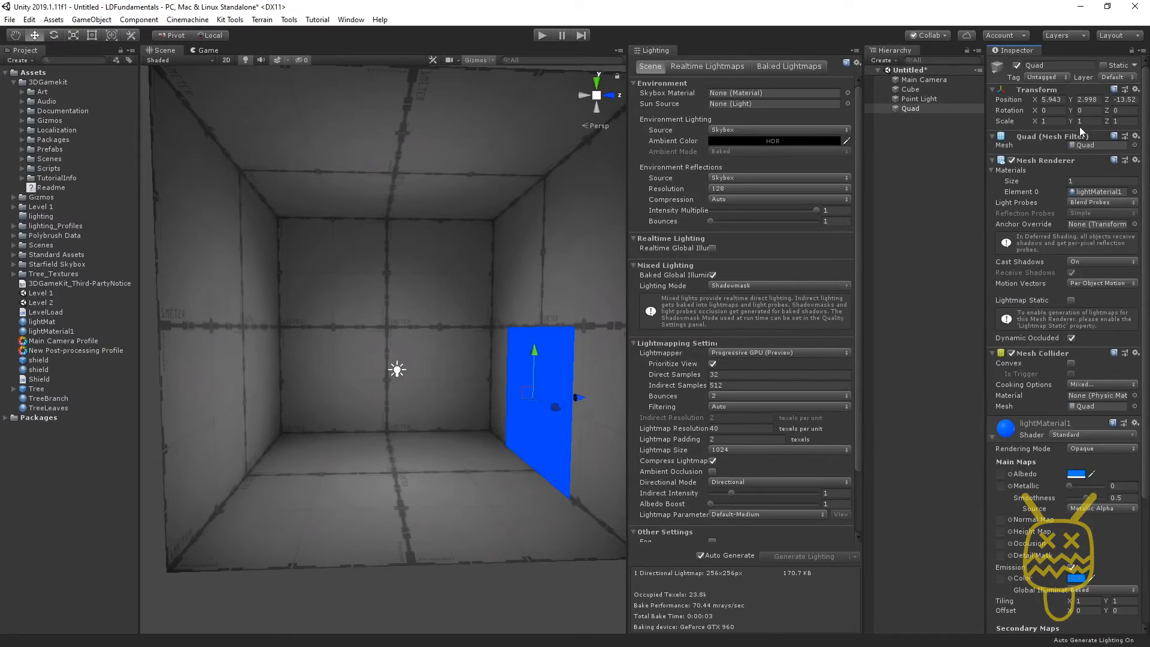
click(931, 110)
click(1104, 65)
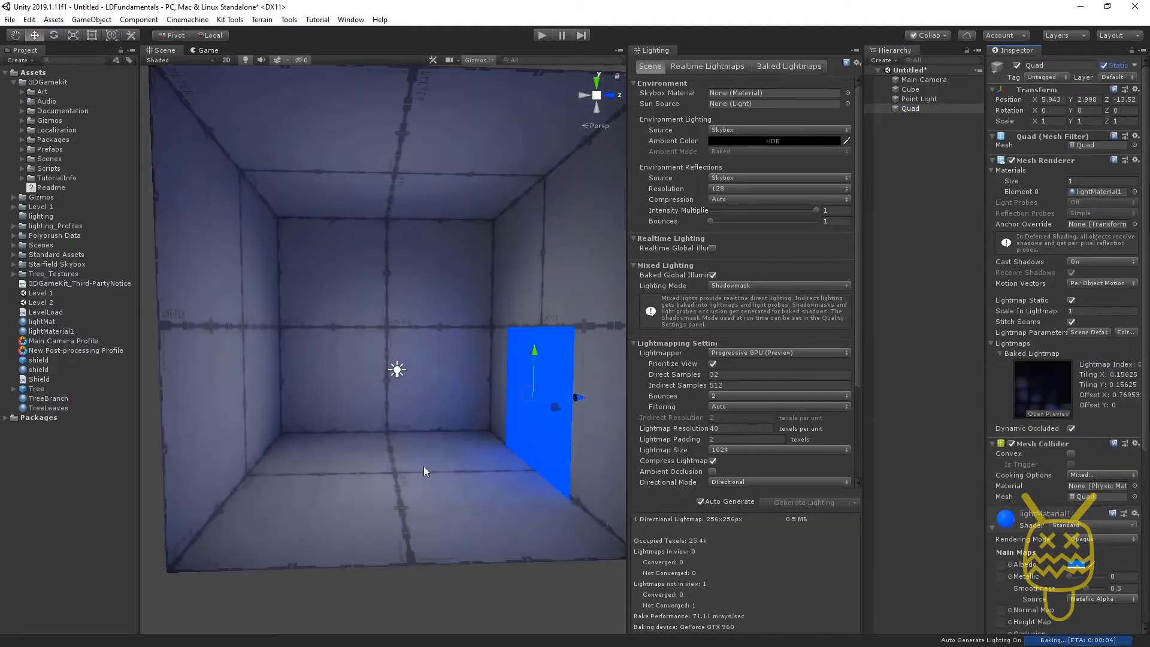
Step: Disable the point light's Light component so that only the emissive quad lights the room
scroll(423, 466, up, 2)
middle_drag(424, 466, 390, 449)
scroll(368, 453, up, 2)
scroll(401, 465, up, 2)
middle_drag(420, 509, 420, 471)
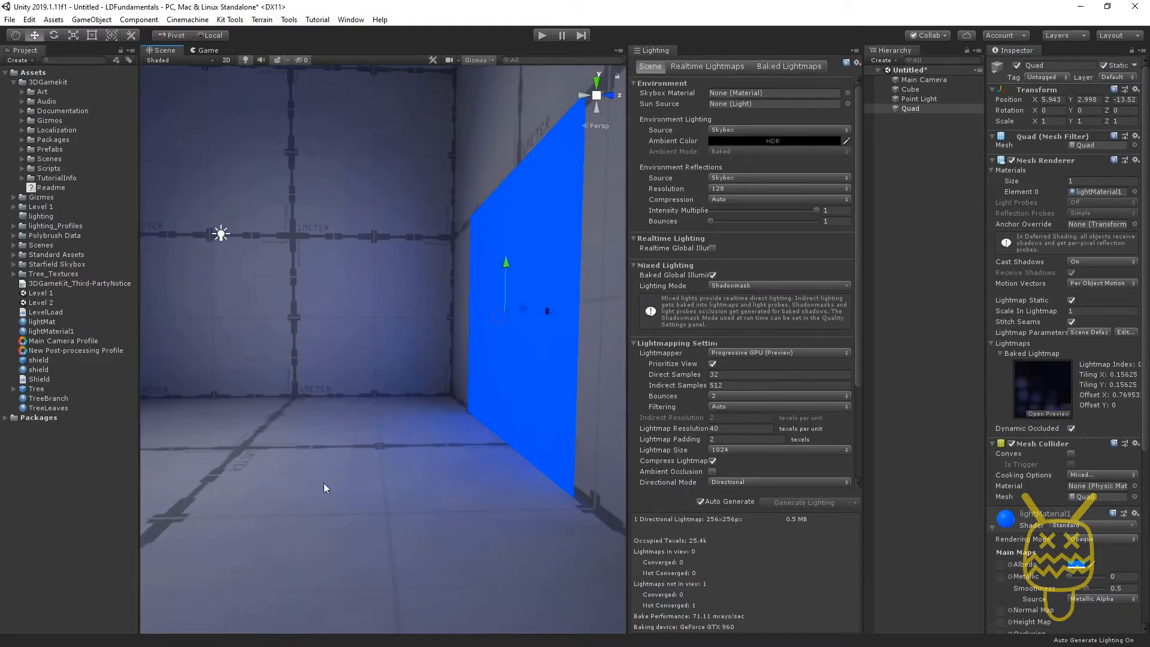
click(221, 234)
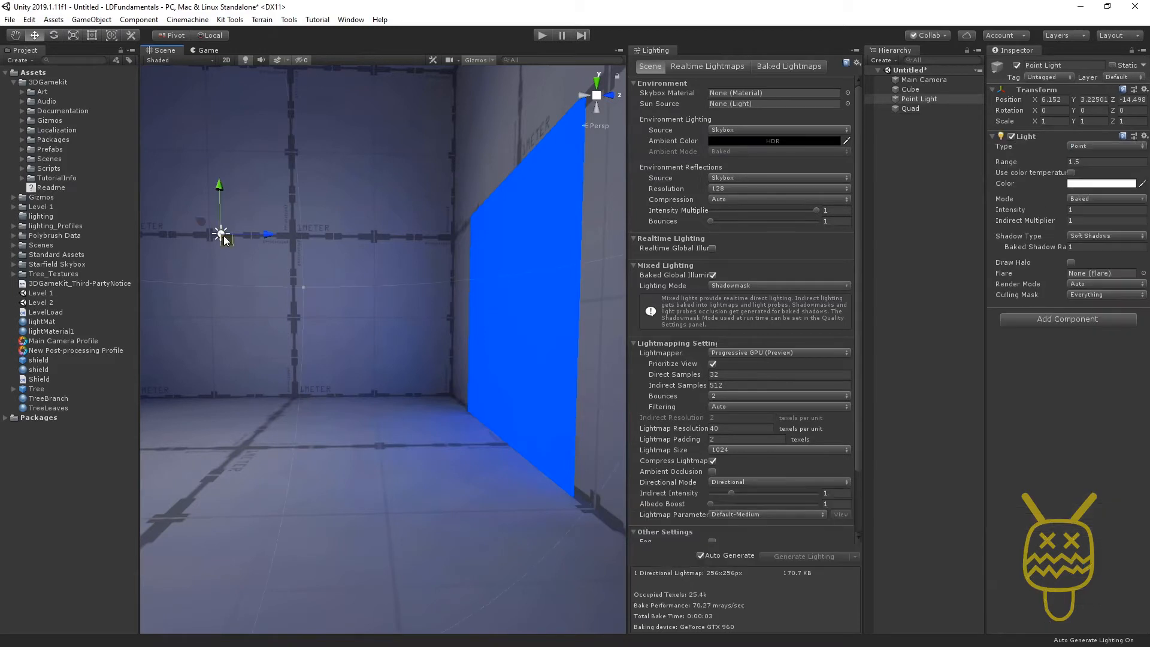
click(1012, 137)
scroll(301, 217, down, 3)
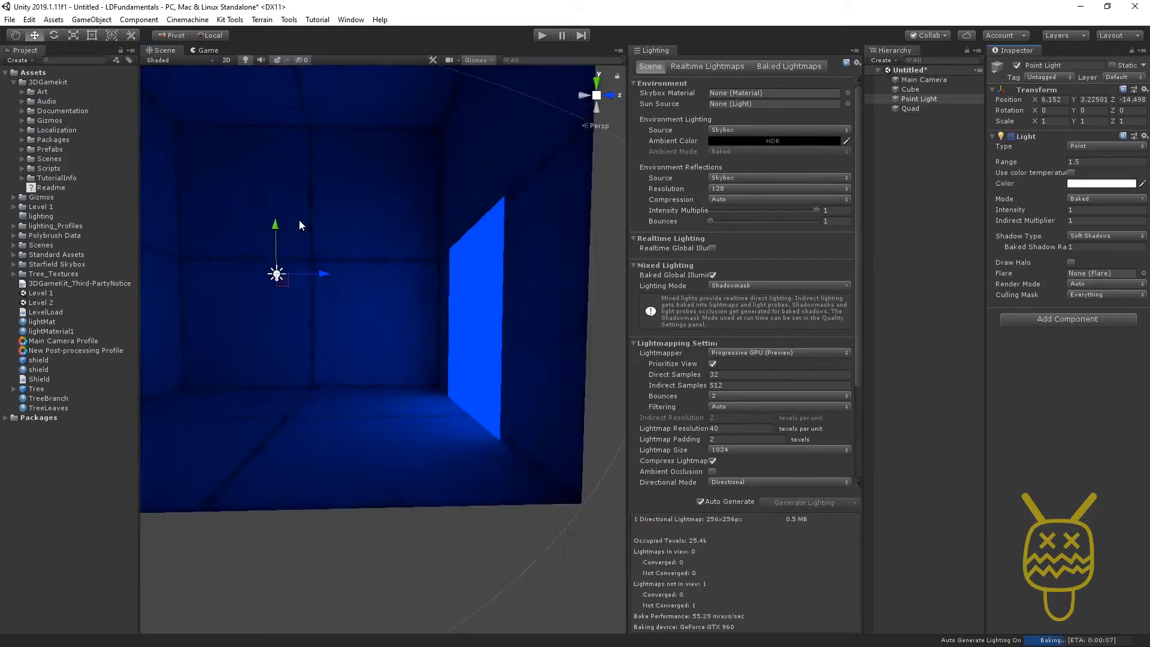
Step: Duplicate the emissive blue quad and move the copy along Z towards the opposite wall, to Z about -15.1
scroll(299, 219, down, 4)
middle_drag(330, 243, 387, 302)
scroll(402, 290, up, 3)
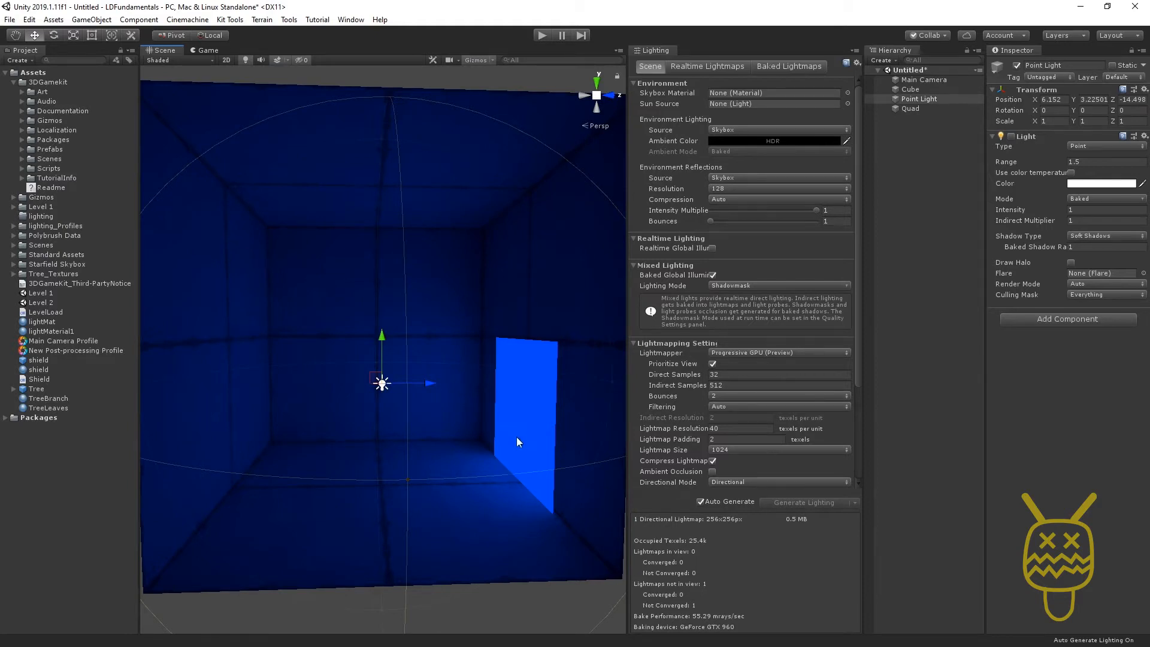
click(531, 395)
key(ctrl+d)
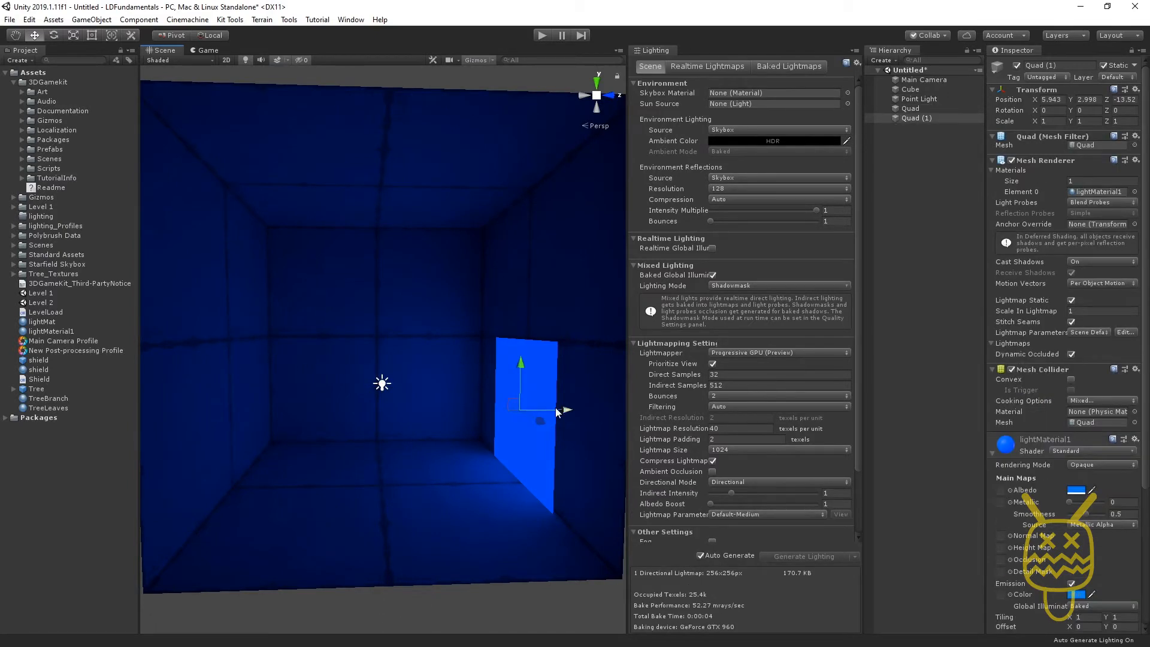
drag(566, 410, 523, 441)
Step: Rotate the copied quad to -180° about Y so it faces into the room, and move it against the opposite wall
key(e)
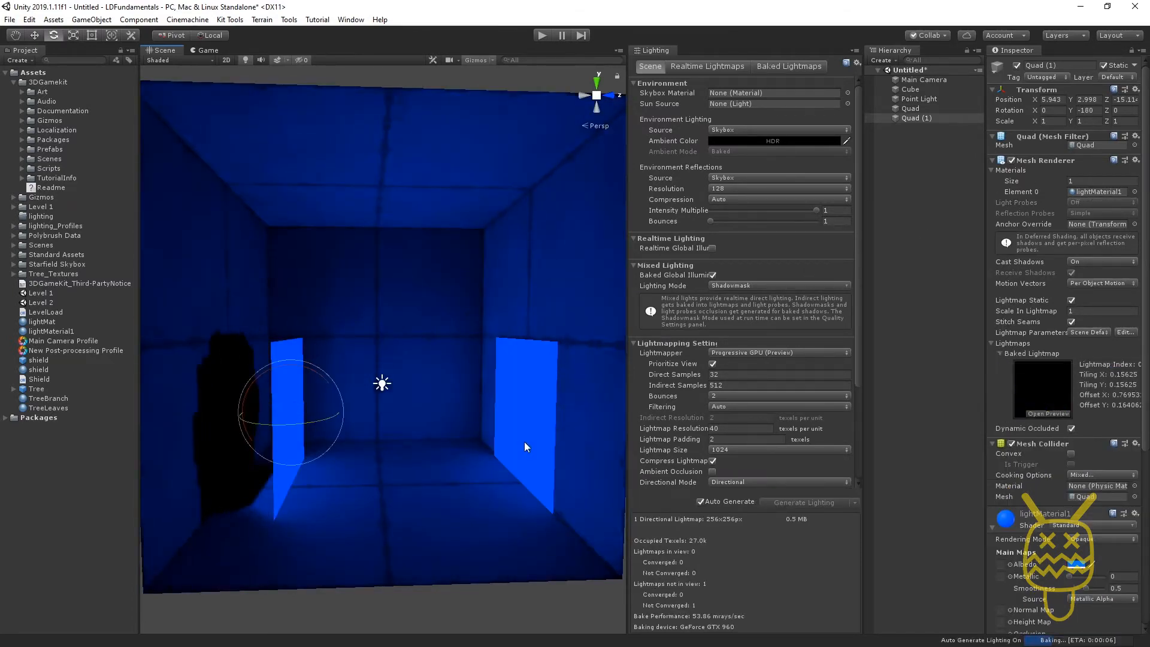
key(w)
drag(253, 414, 194, 426)
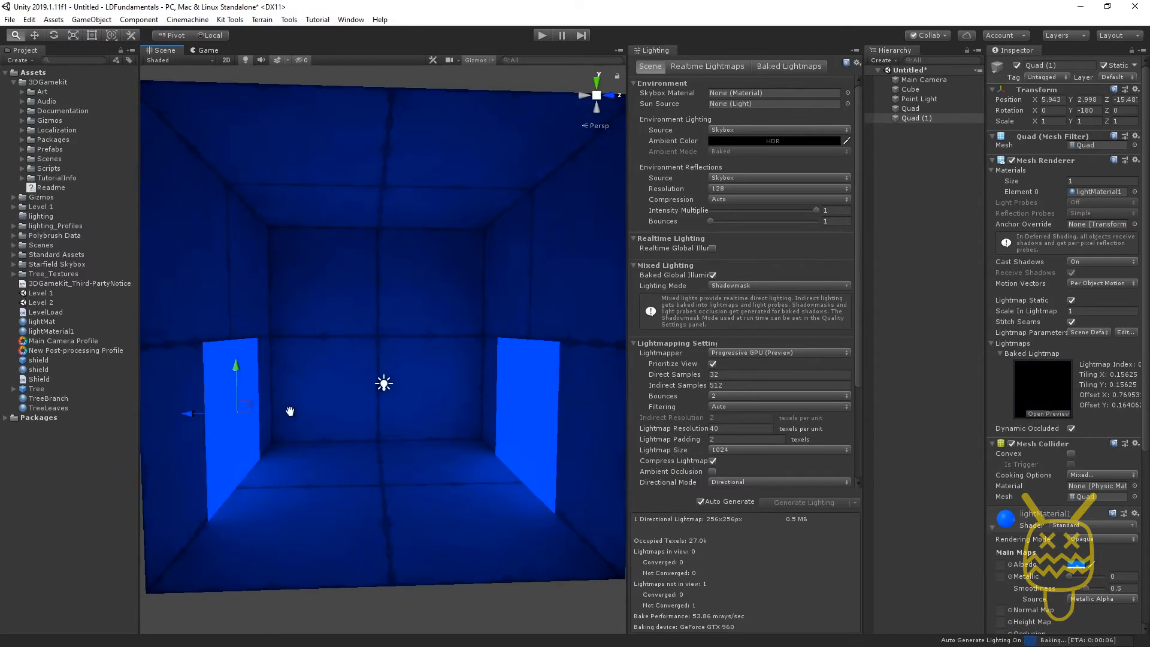
Step: Examine the baked blue lighting on the room's walls and floor between the two emissive quads from several angles
right_drag(290, 411, 365, 413)
alt+drag(365, 413, 382, 419)
middle_drag(368, 427, 378, 429)
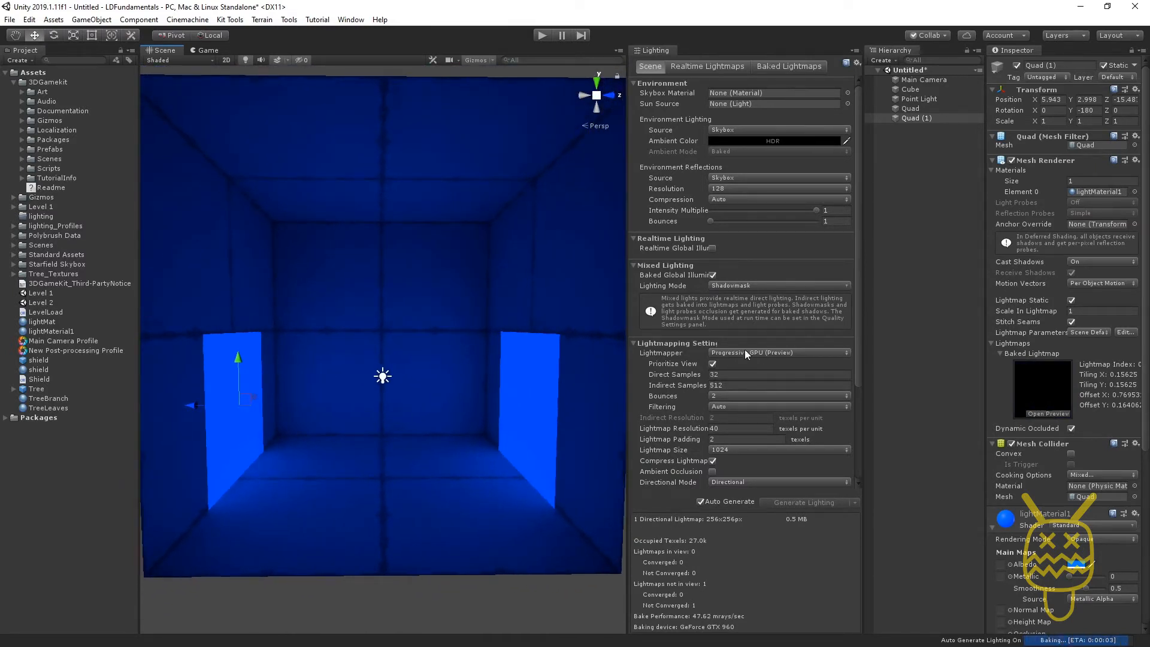
scroll(299, 435, up, 5)
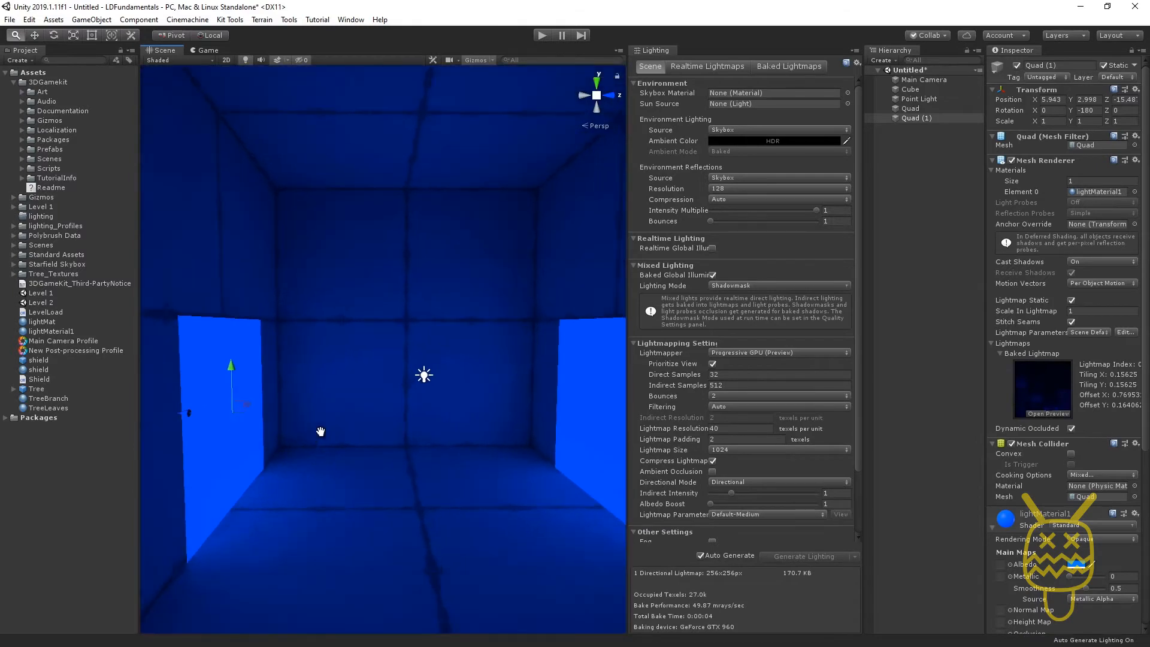
middle_drag(300, 434, 300, 434)
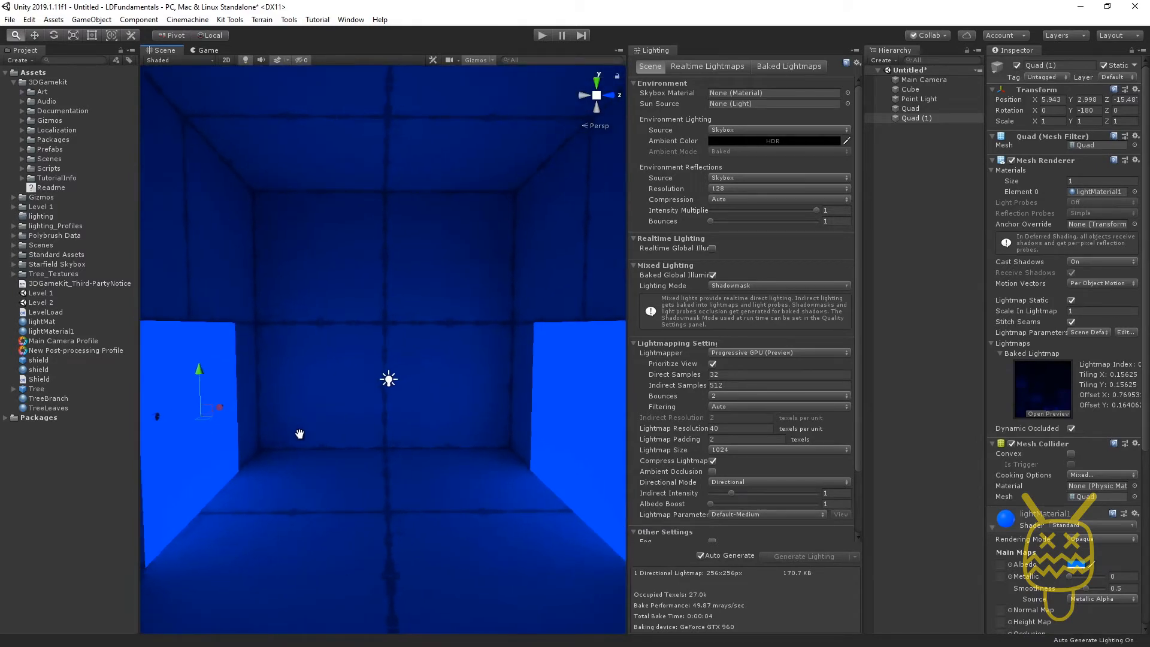
scroll(300, 434, down, 3)
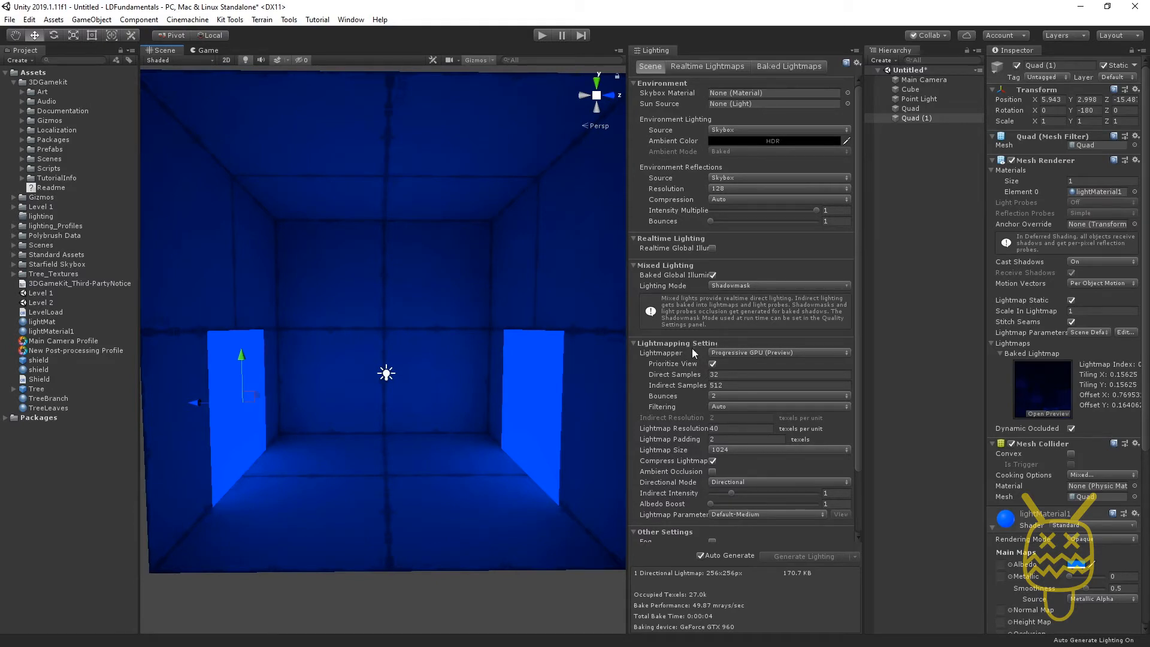
scroll(664, 337, down, 3)
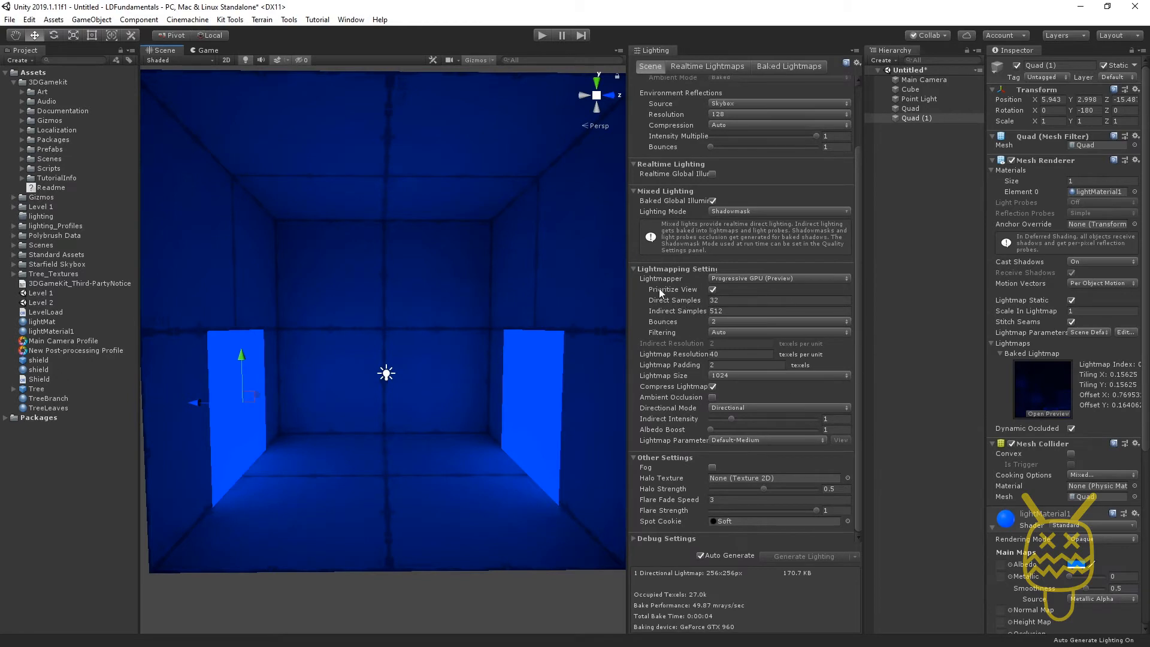
mouse_move(404, 318)
alt+mouse_down()
mouse_move(428, 318)
mouse_move(420, 313)
alt+mouse_up()
alt+drag(288, 254, 813, 266)
middle_drag(365, 340, 362, 353)
scroll(362, 354, up, 10)
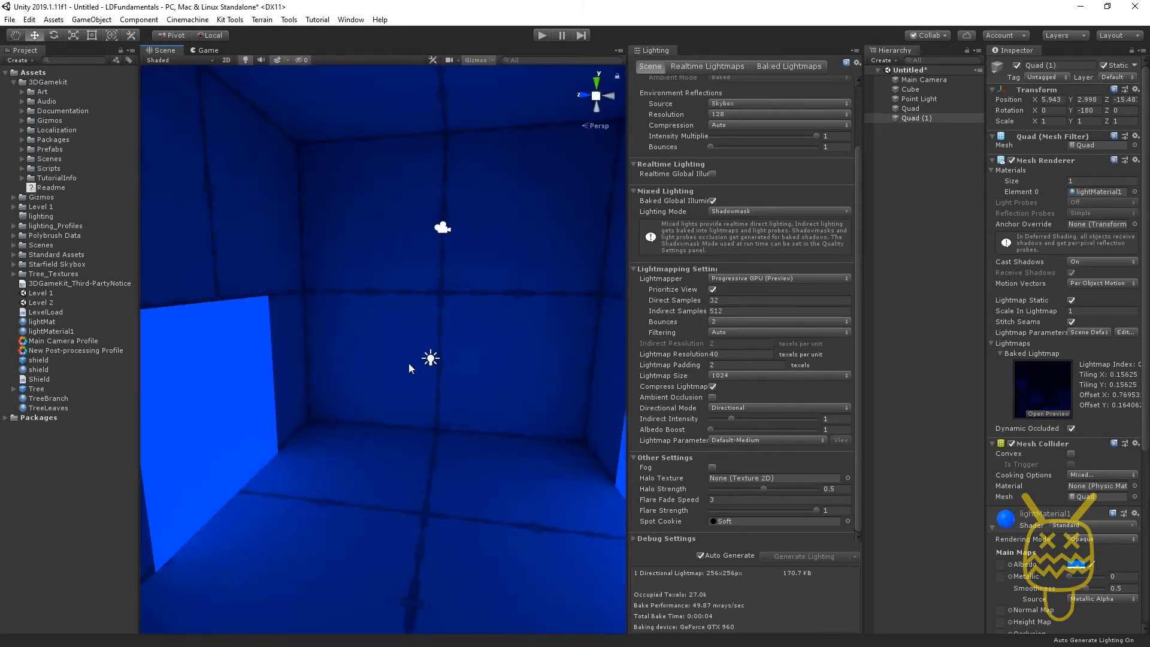
alt+drag(353, 366, 272, 242)
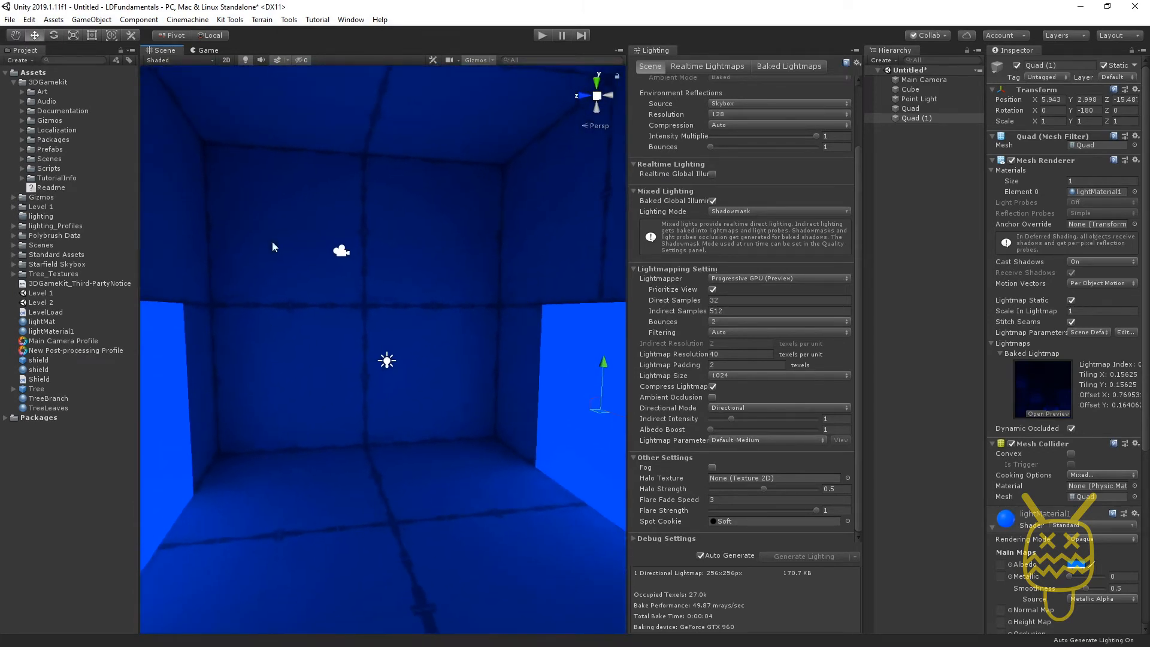
Step: Raise the copied quad on its wall to Y about 3.88, and lower it back to Y about 2.98
alt+drag(357, 364, 507, 373)
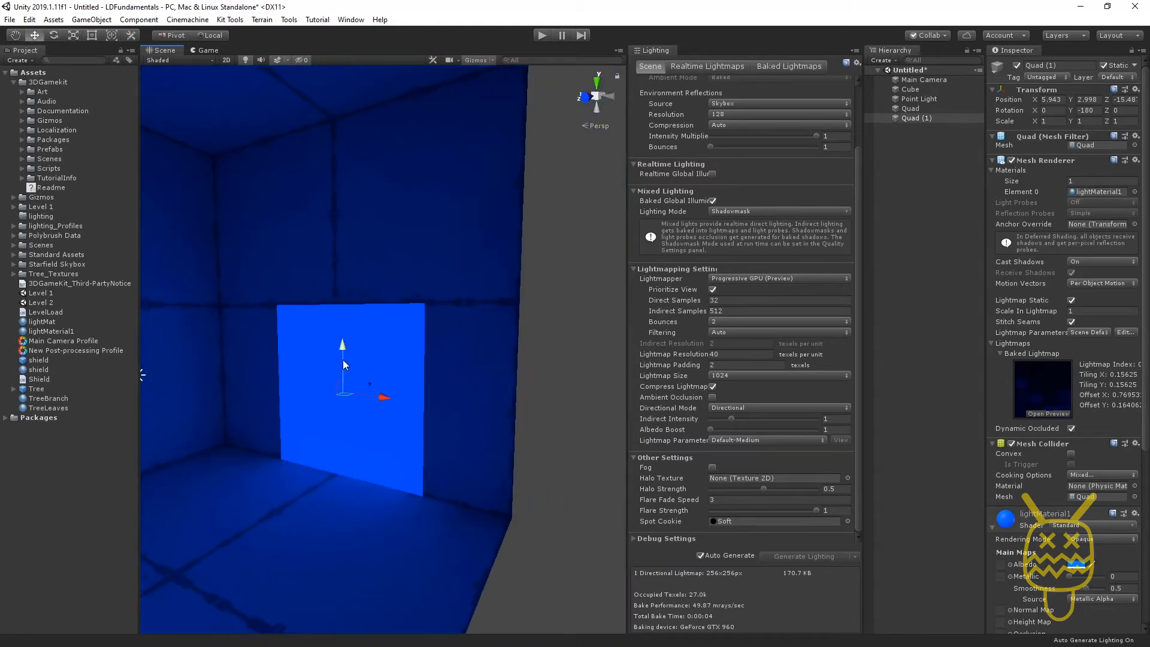
drag(343, 364, 346, 225)
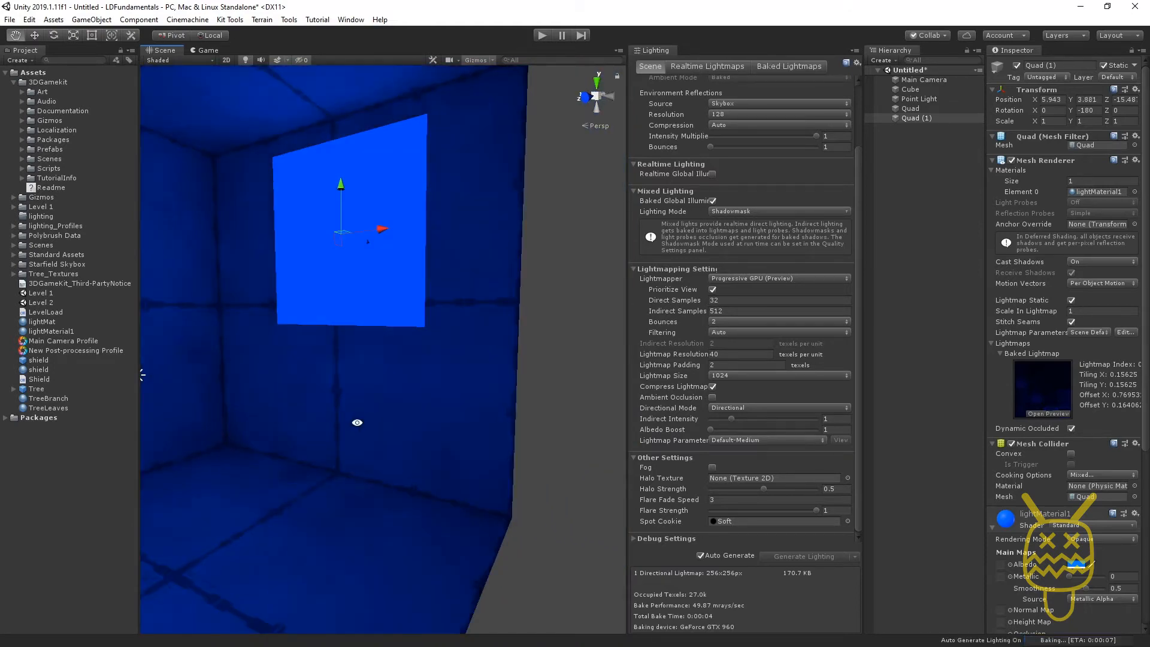
alt+drag(357, 422, 463, 216)
drag(529, 169, 523, 342)
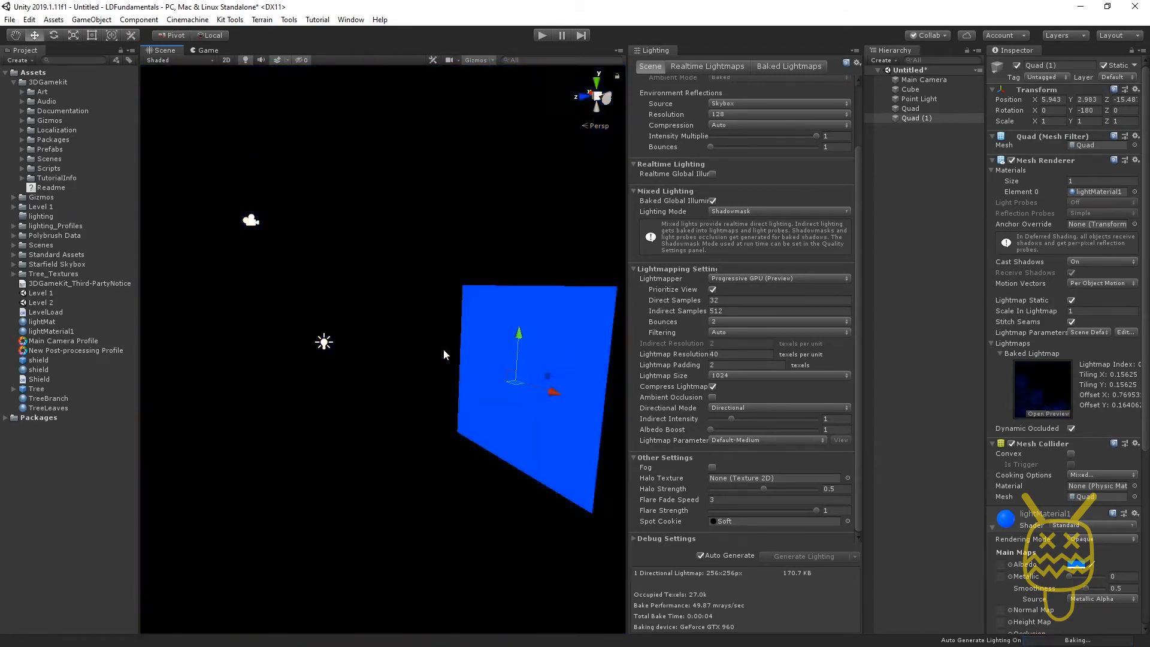
Step: Examine the rebaked room and review the Direct Samples, Indirect Samples and Bounces lightmapping settings
alt+drag(432, 427, 365, 414)
middle_drag(365, 413, 315, 431)
scroll(333, 448, up, 3)
alt+drag(447, 480, 431, 449)
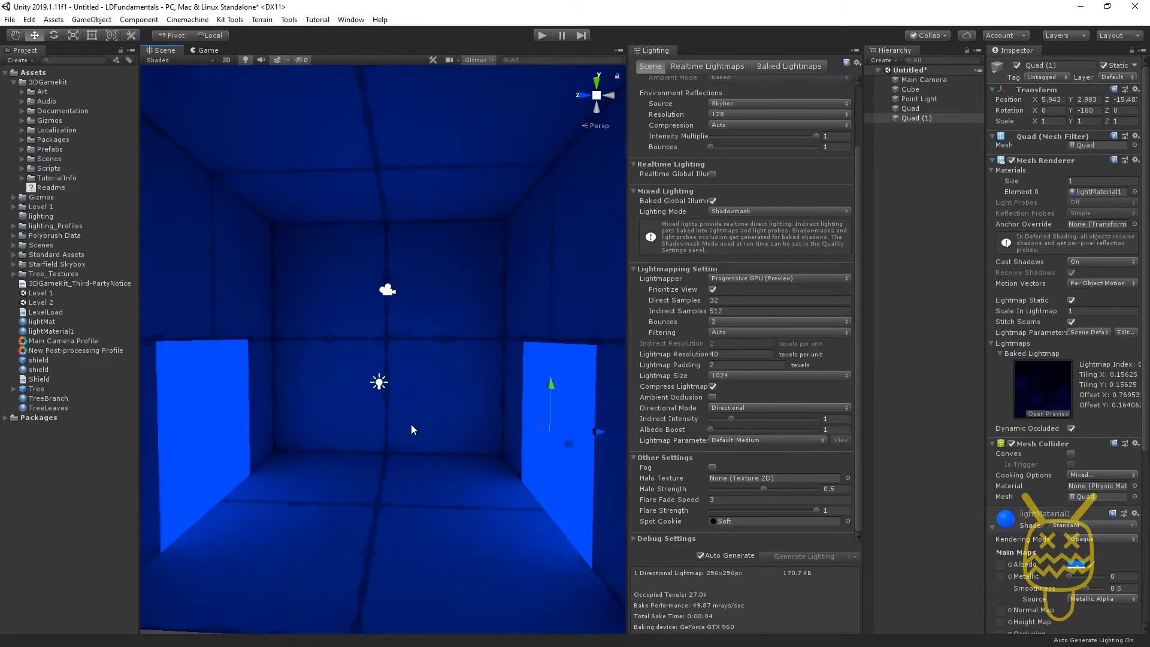
scroll(411, 425, down, 2)
click(671, 301)
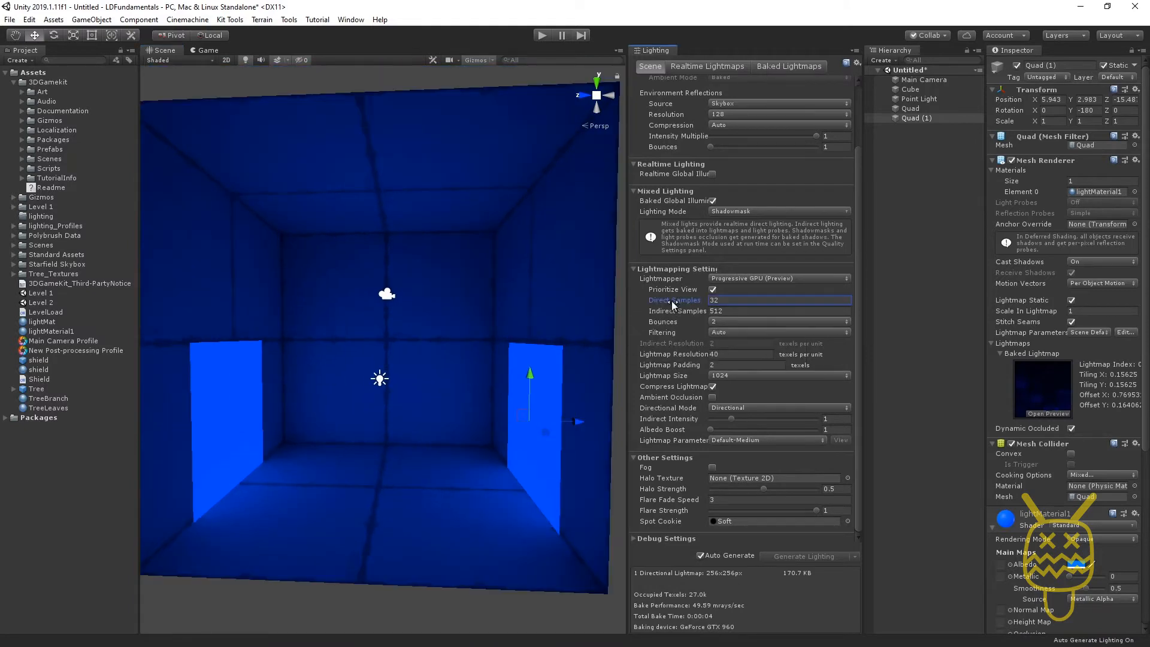
click(732, 302)
click(671, 322)
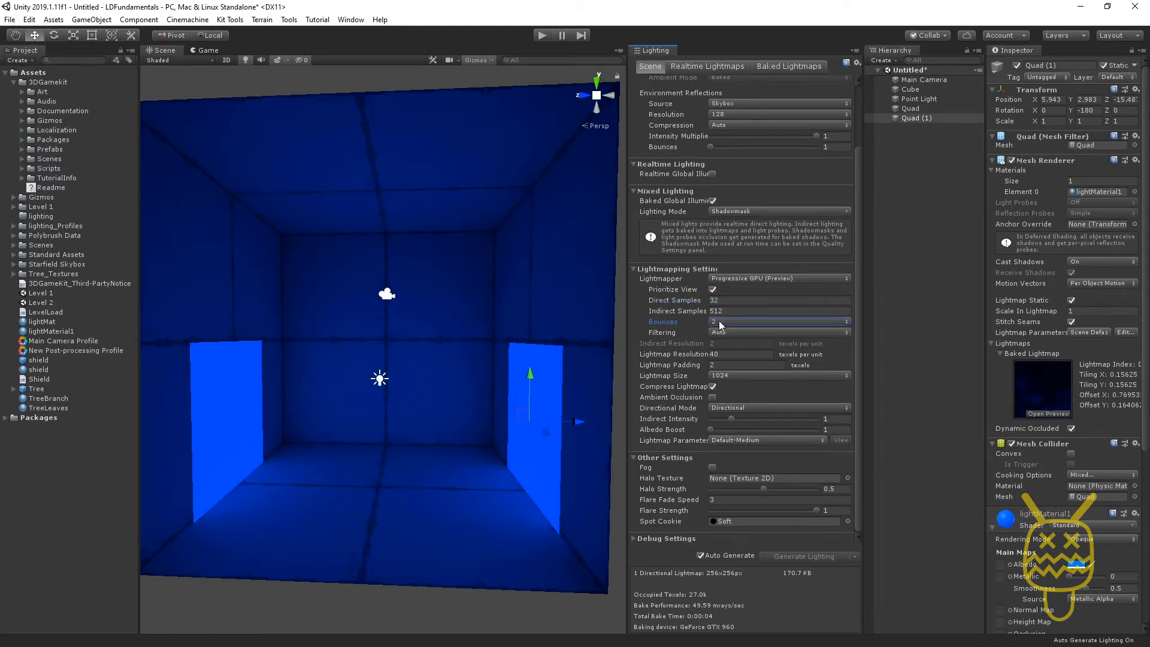
click(685, 313)
click(667, 321)
Step: Set the lightmapper's Direct Samples to 2 and Indirect Samples to 32, and inspect the low-sample bake
click(729, 301)
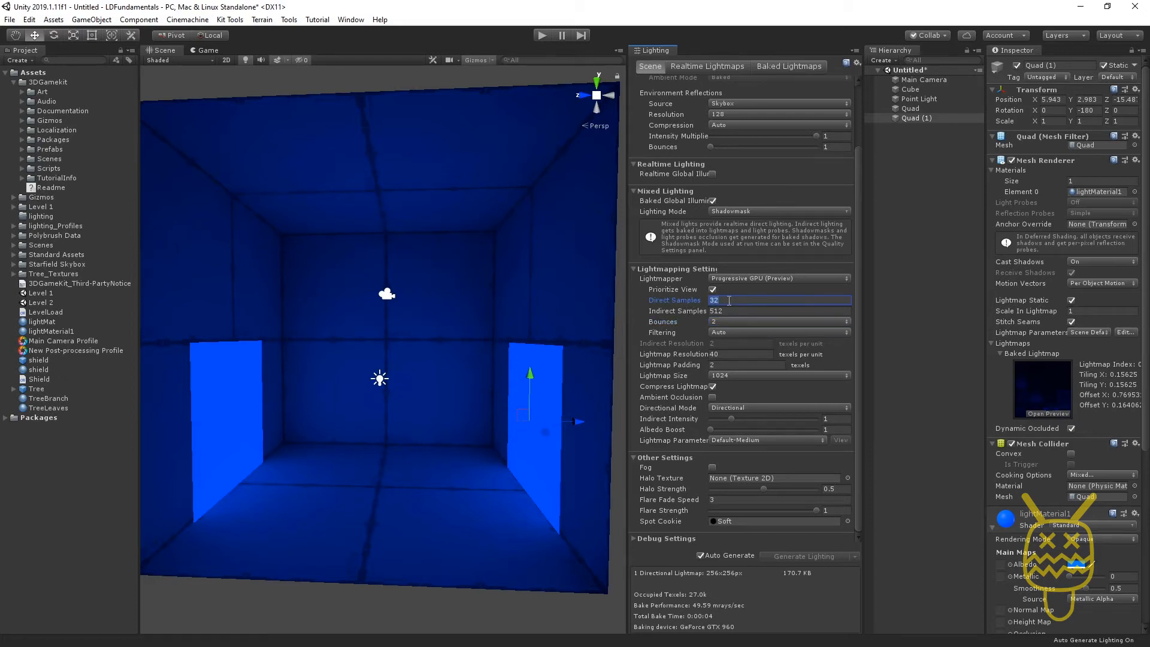
text(2)
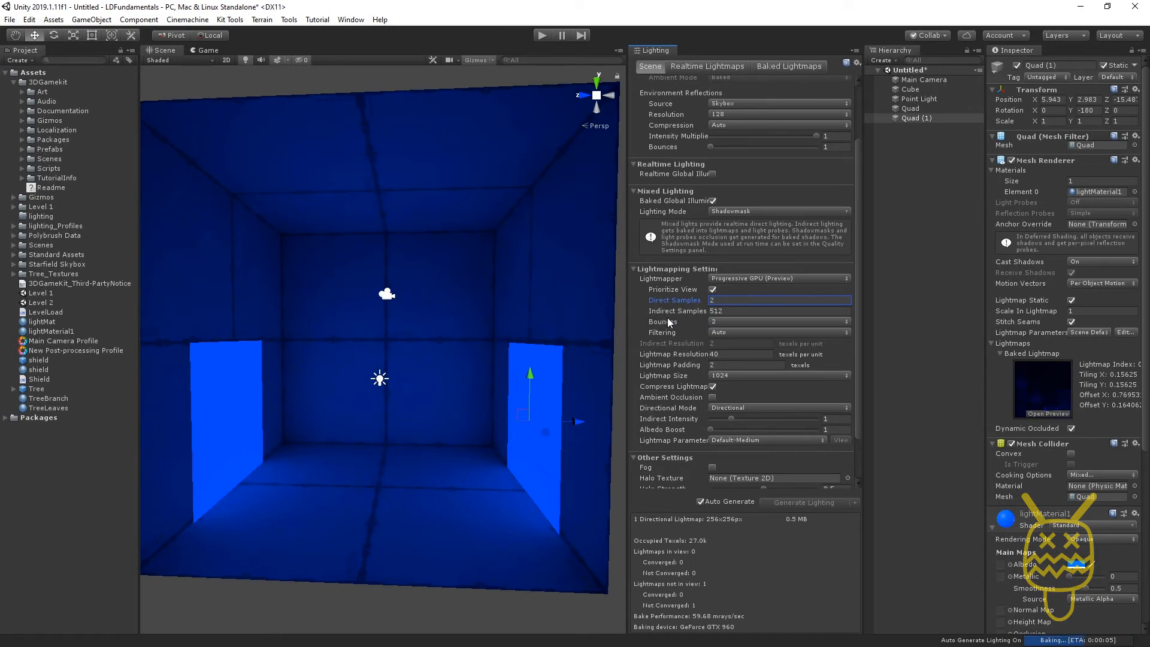
click(734, 310)
text(32)
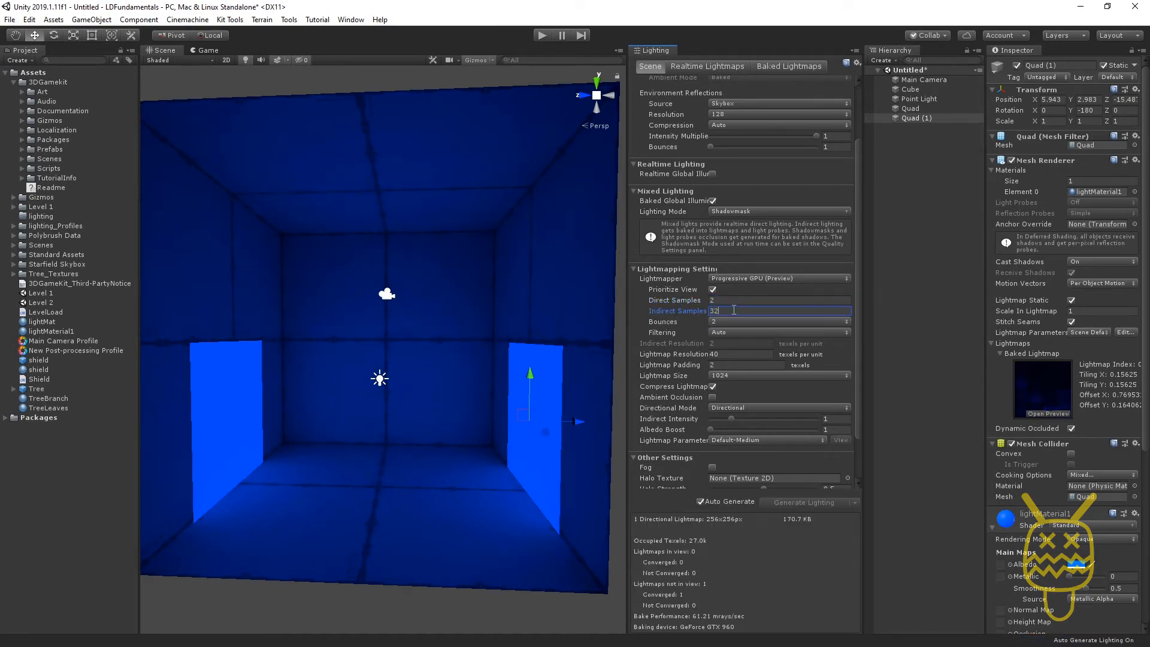
right_drag(345, 292, 342, 398)
scroll(411, 350, down, 5)
middle_drag(347, 394, 419, 339)
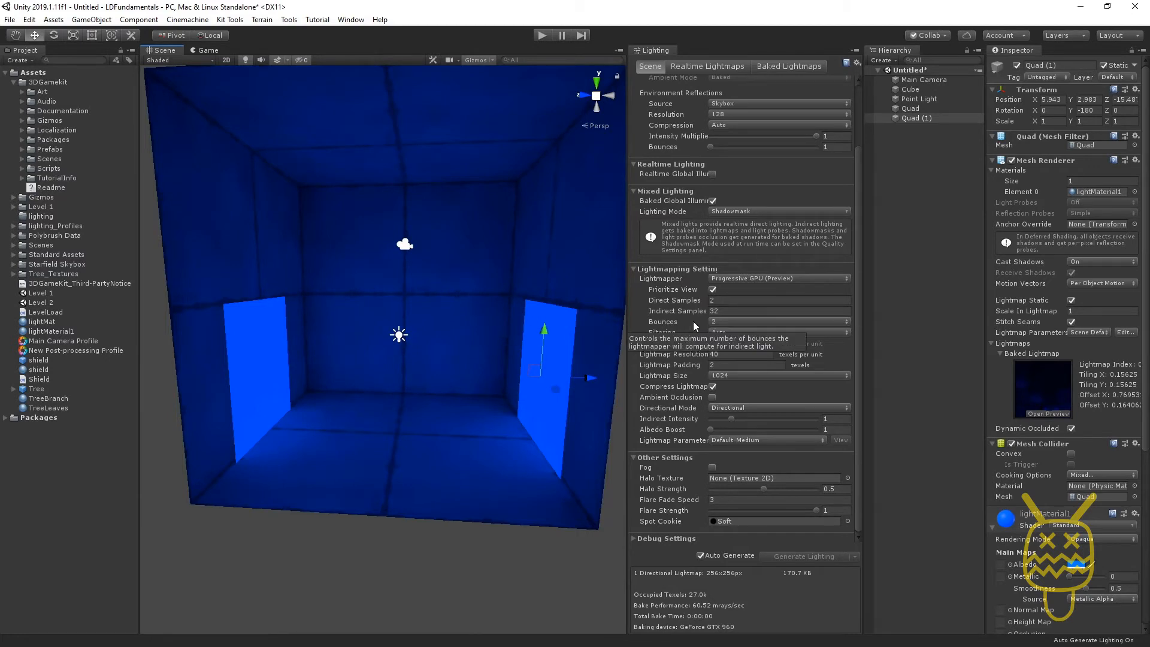
Step: Set the lightmapper's Direct Samples to 64 and Indirect Samples to 512, and inspect the bake in the room
click(726, 300)
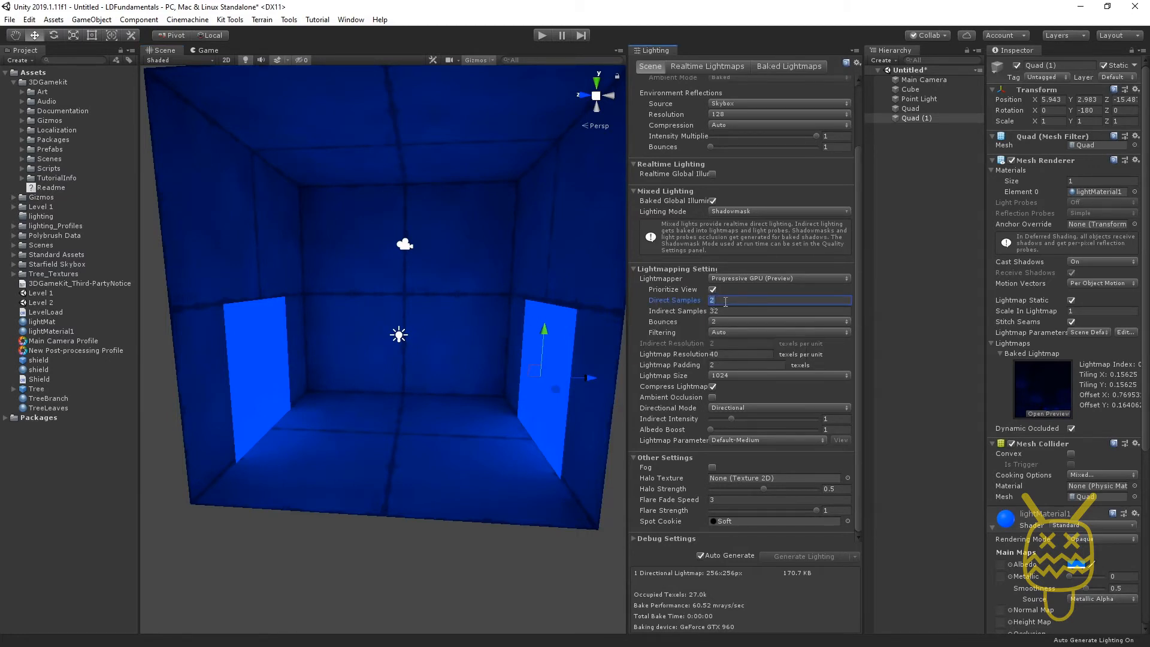
text(64)
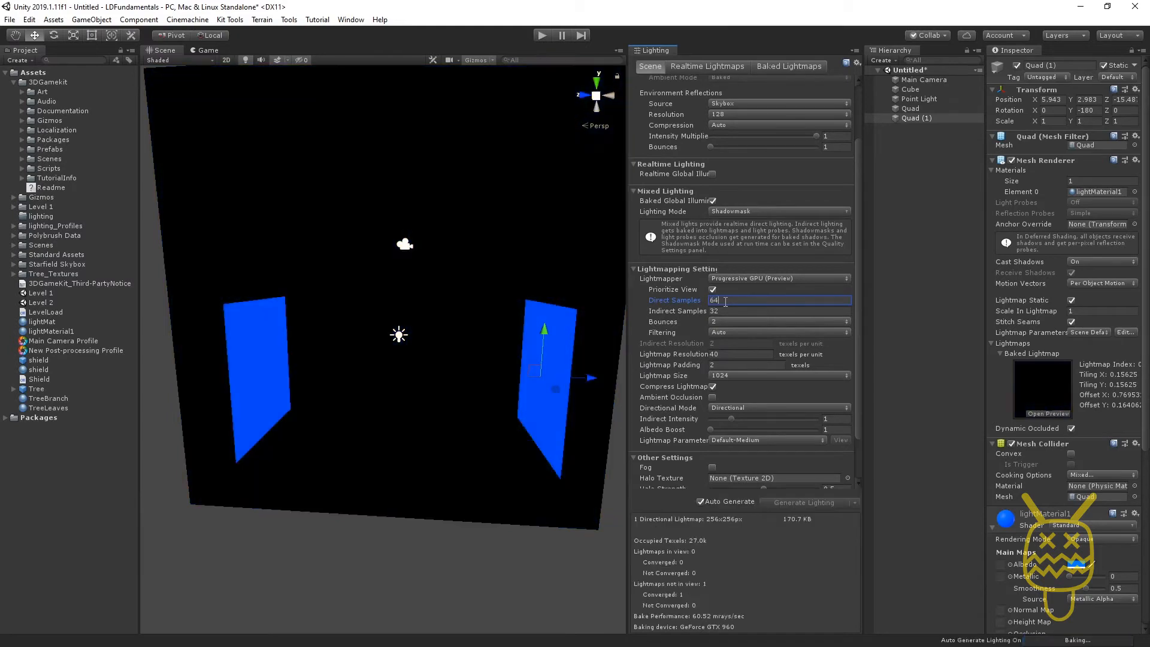
click(731, 310)
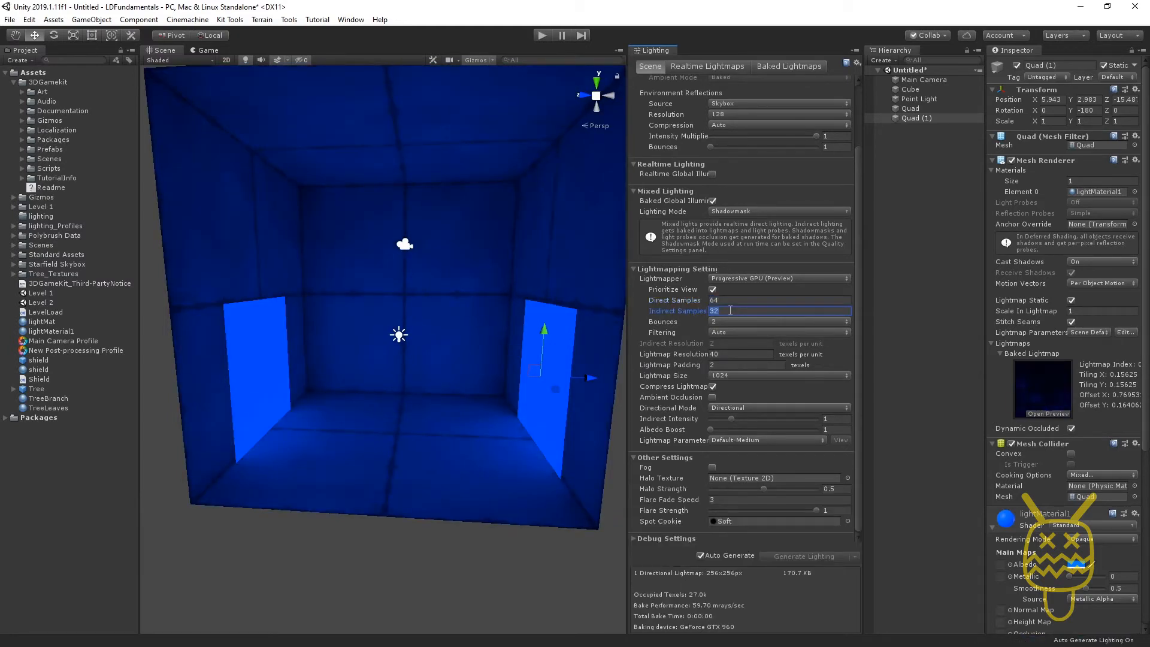
text(512)
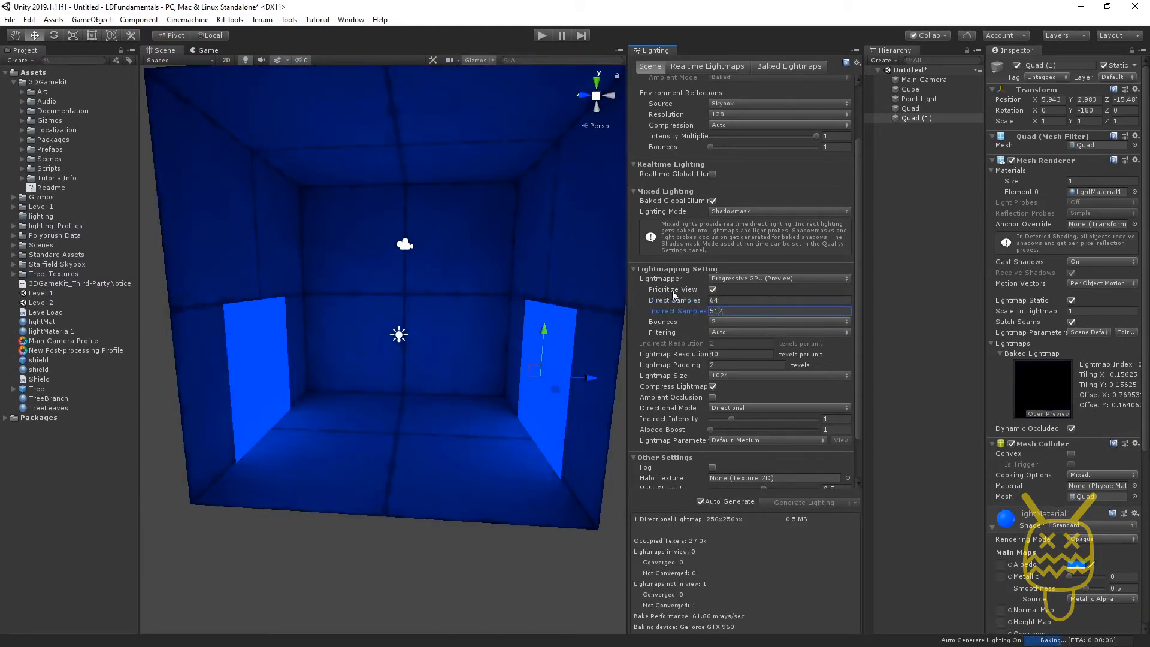
scroll(408, 401, up, 5)
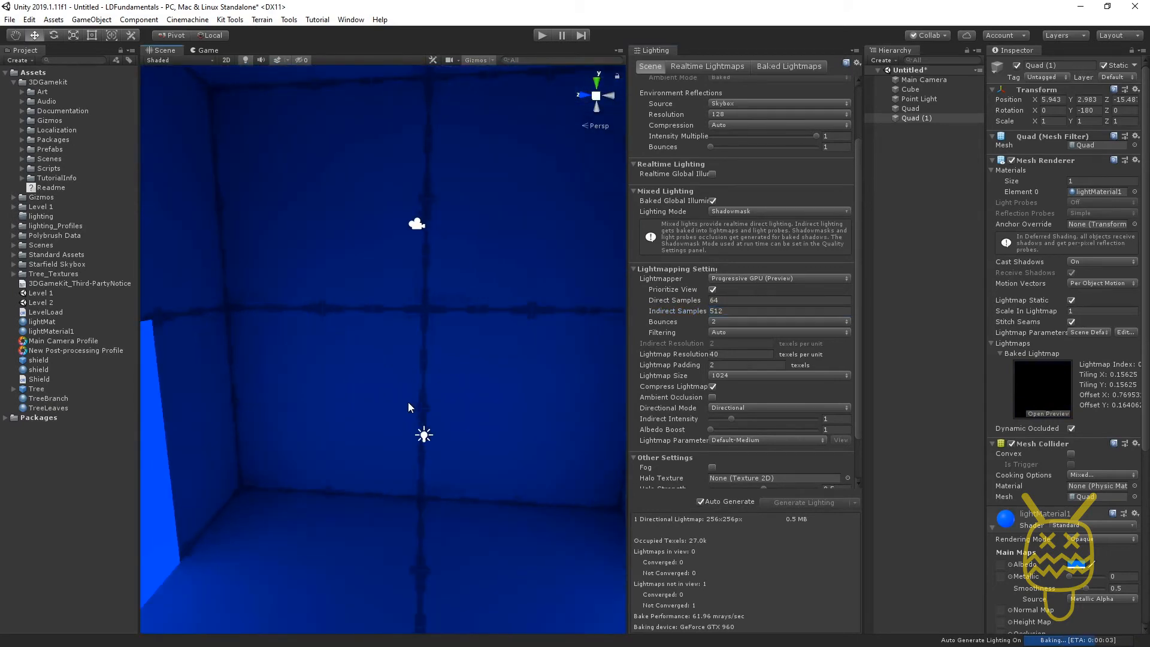
scroll(412, 311, down, 3)
middle_drag(412, 426, 398, 203)
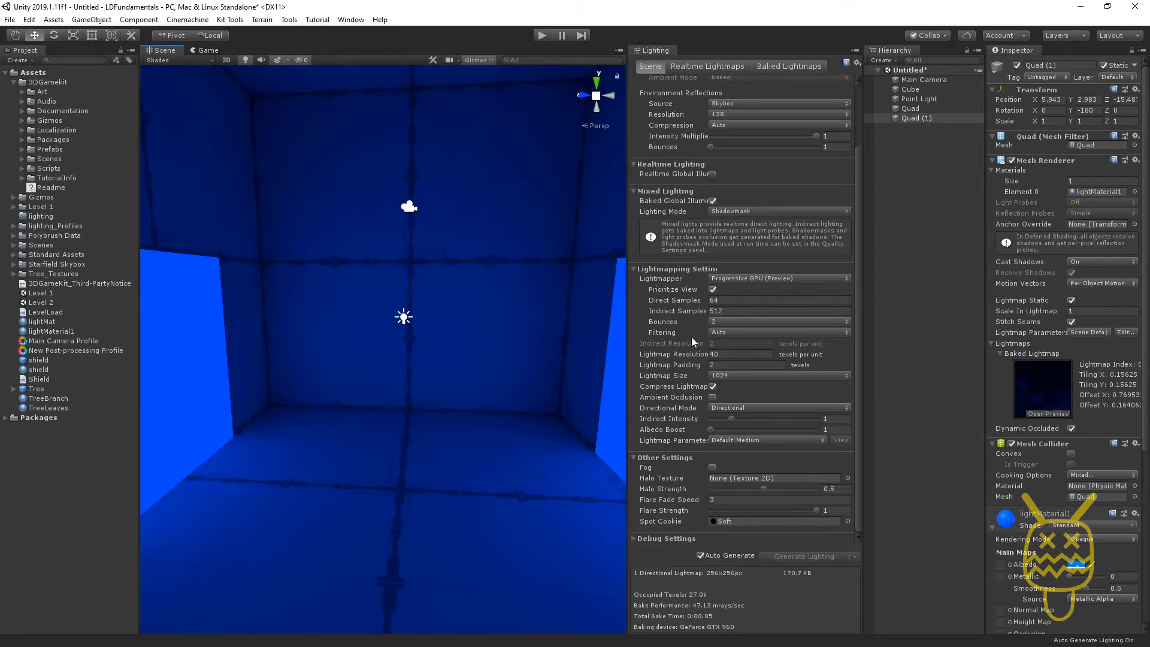
Step: Check the Lightmap Padding setting and inspect the baked lightmap texture alongside the room, returning to the scene lighting settings
click(671, 365)
click(722, 366)
scroll(405, 351, down, 3)
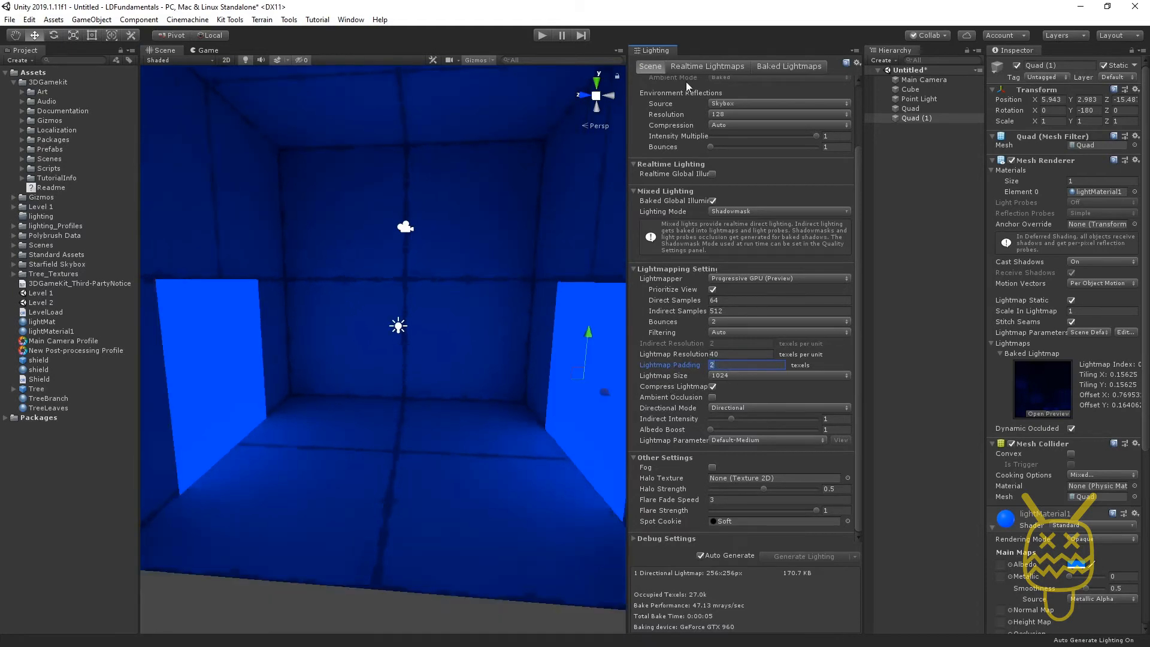
click(785, 67)
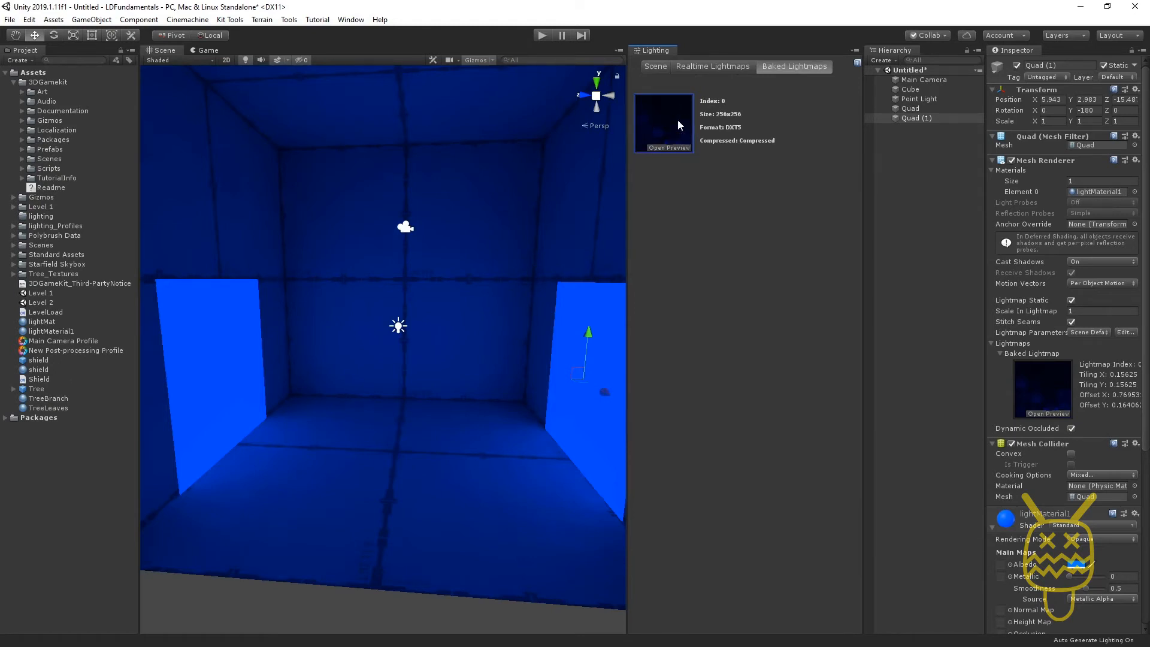
right_drag(385, 412, 332, 477)
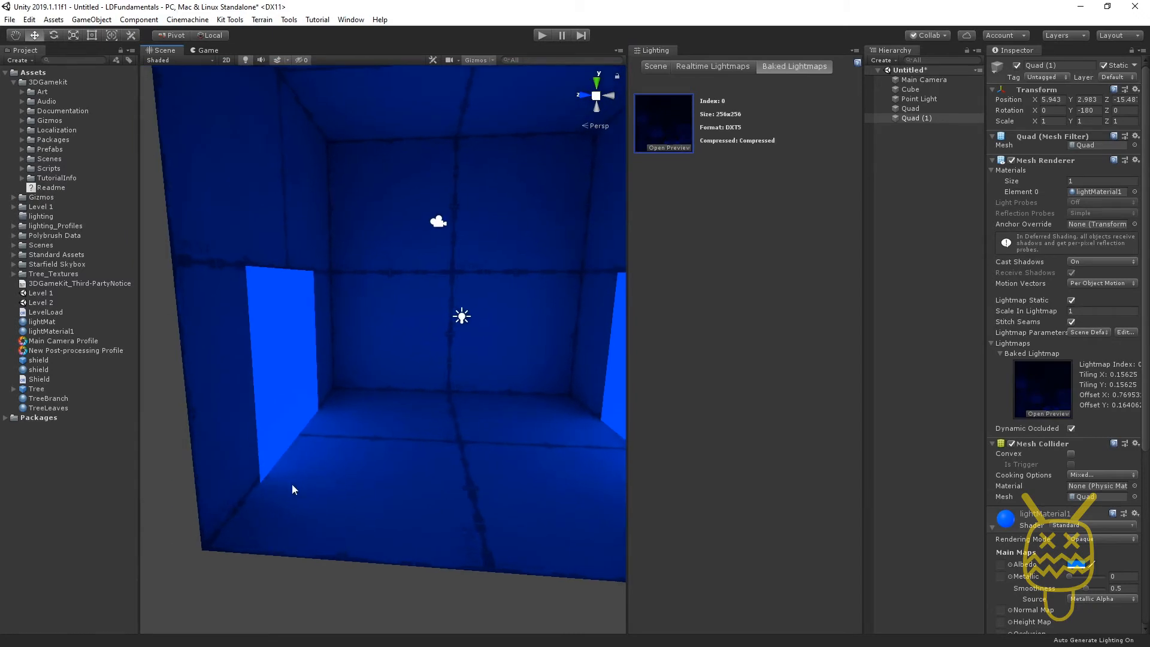
click(655, 65)
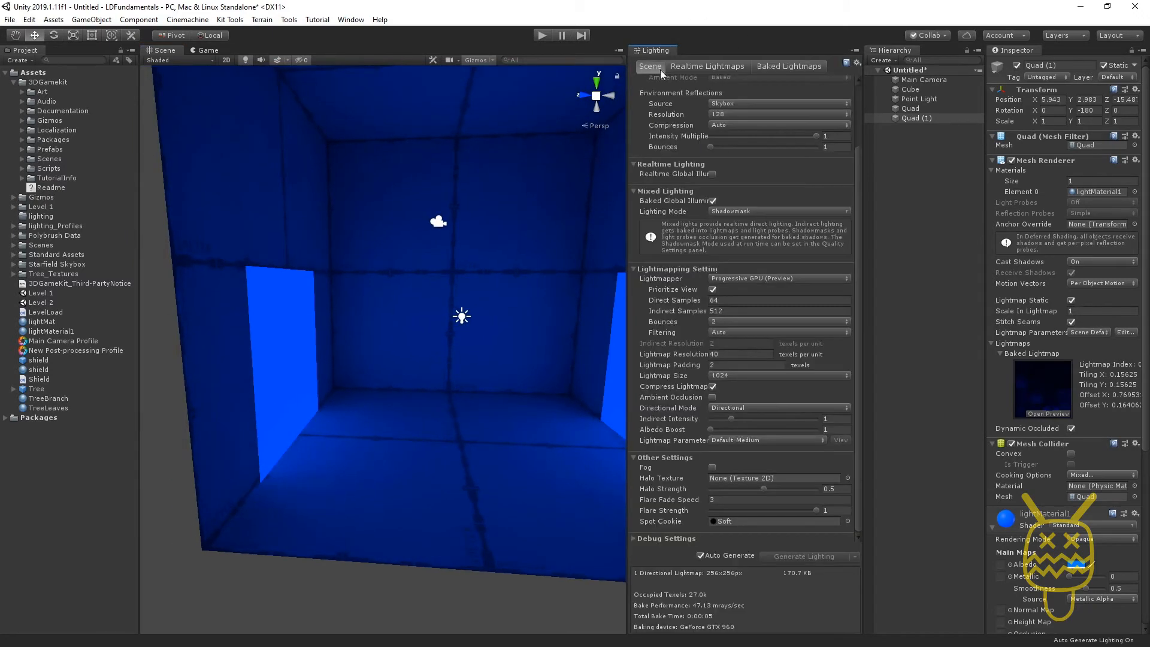
Step: Set the Lightmap Padding to 10 texels and disable Compress Lightmaps
click(716, 364)
text(0)
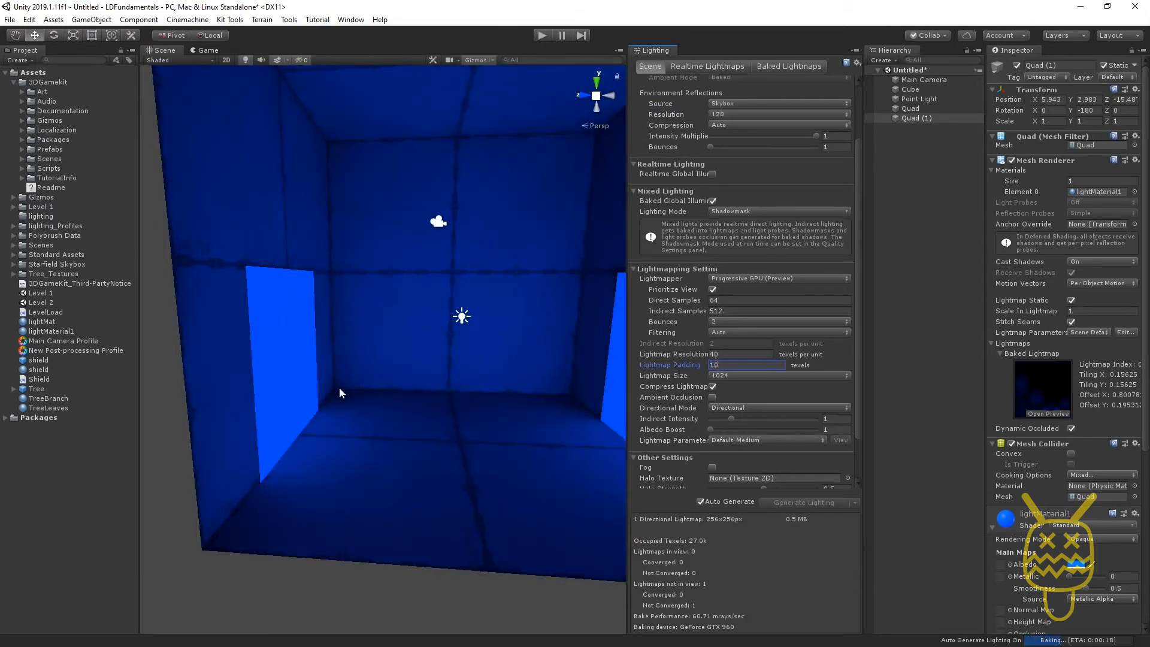
scroll(330, 413, down, 2)
middle_drag(319, 431, 387, 411)
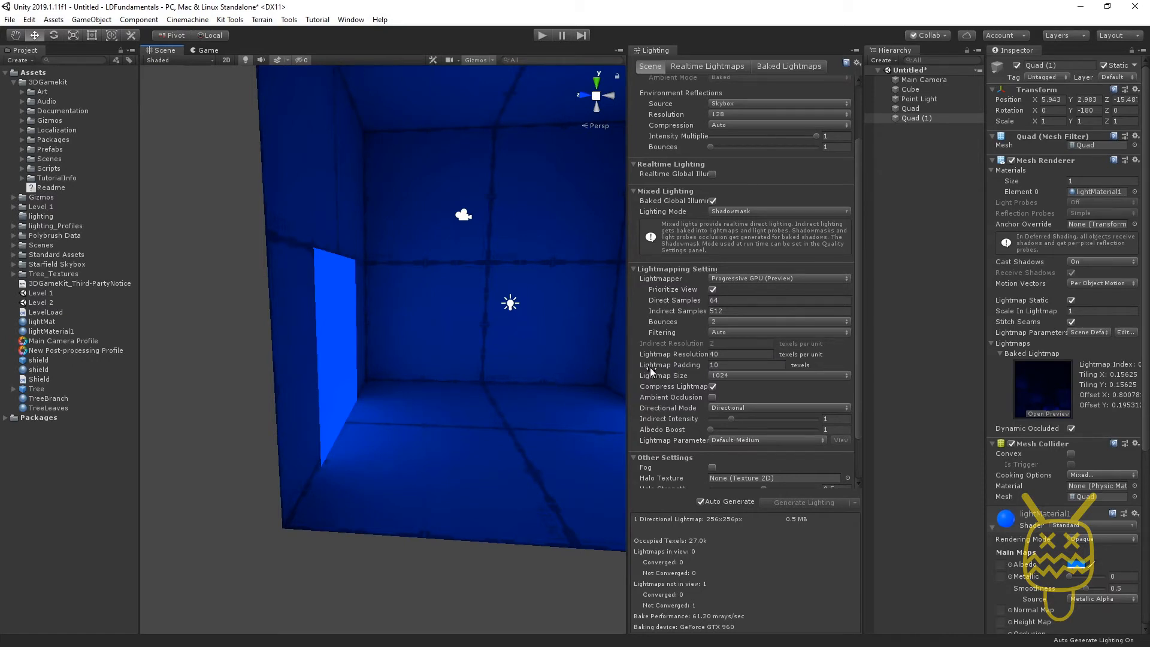
scroll(403, 378, up, 3)
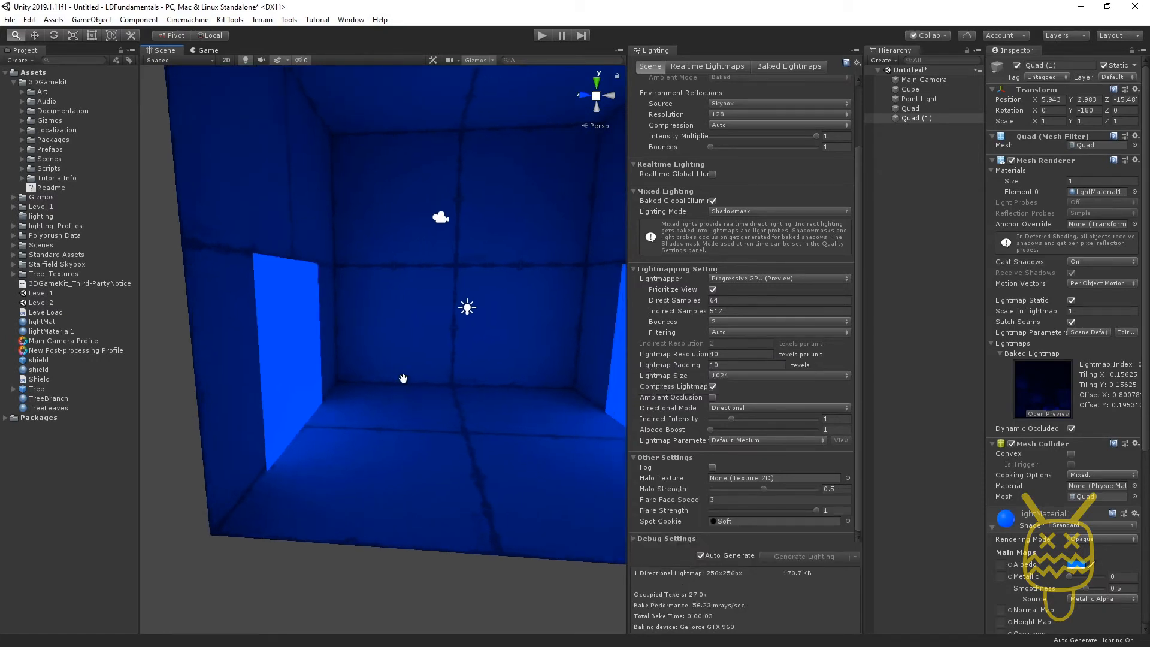
click(671, 387)
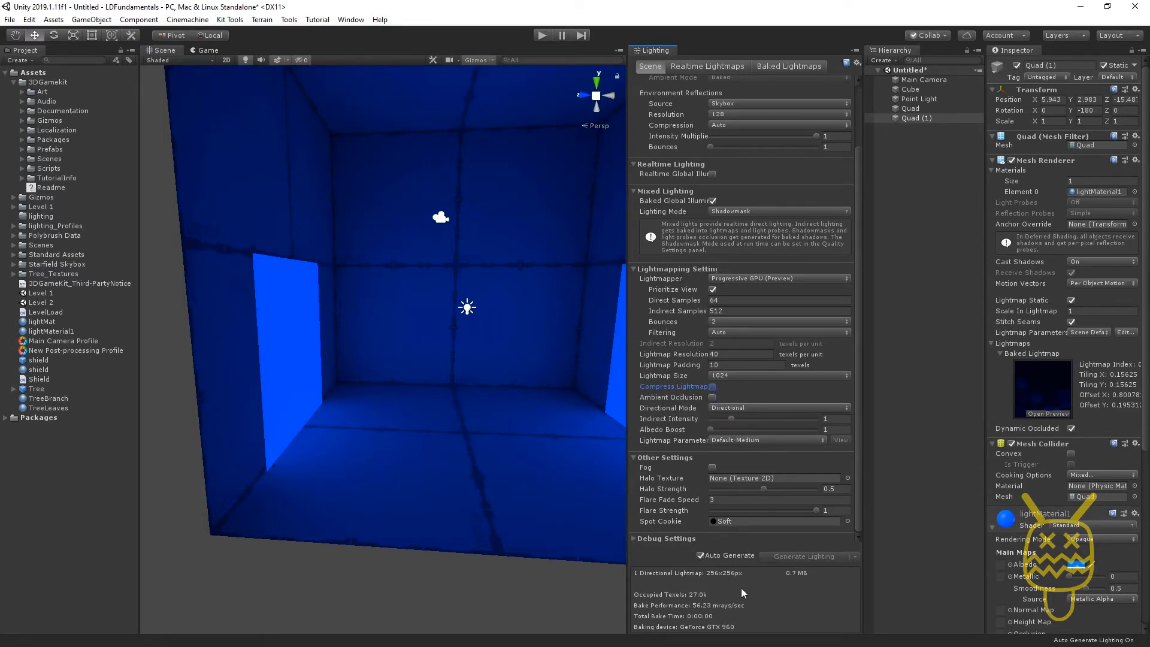
Step: Re-enable Compress Lightmaps, turn on Ambient Occlusion, and inspect the room's corners and walls
click(712, 387)
middle_drag(520, 393, 429, 427)
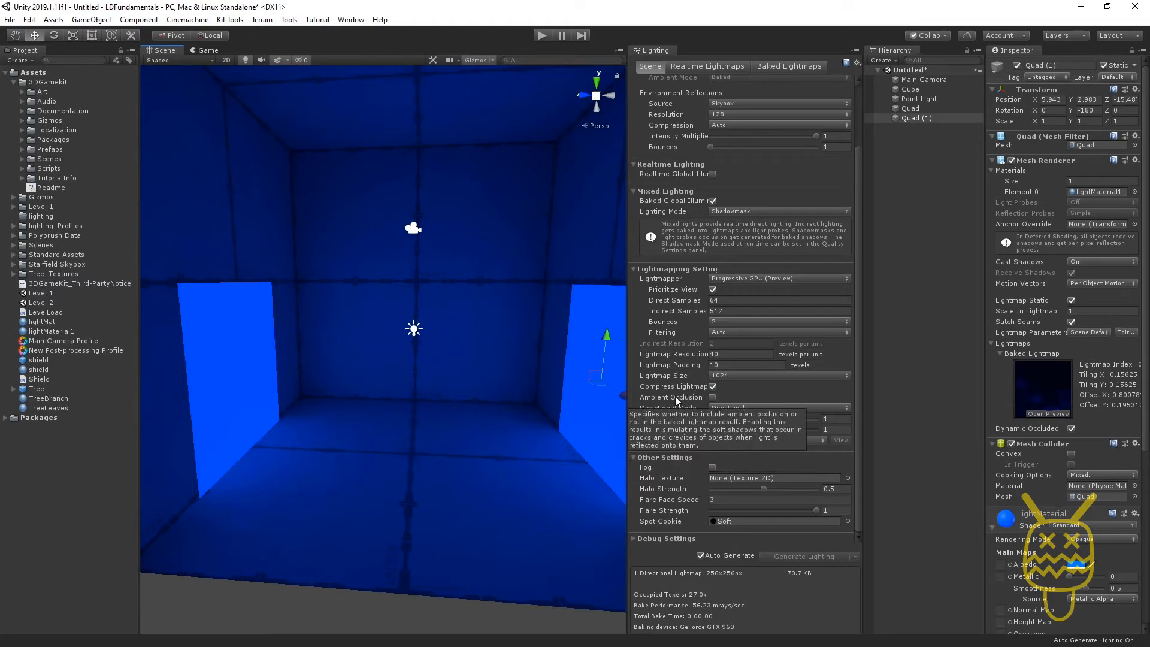
click(712, 398)
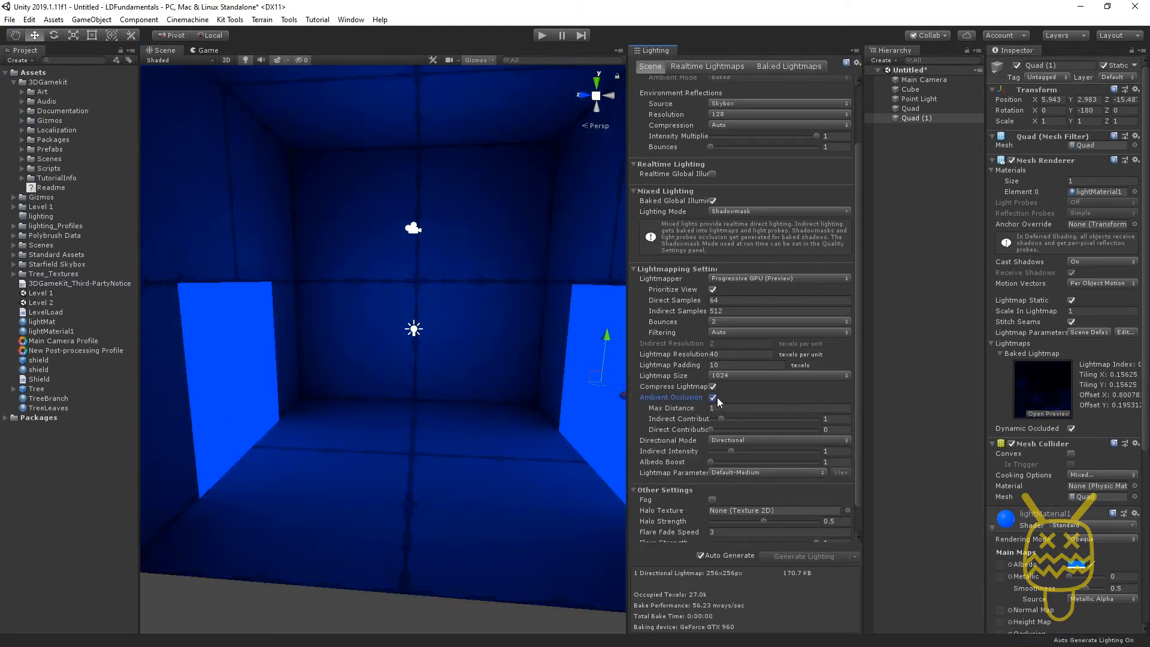
middle_drag(330, 333, 378, 451)
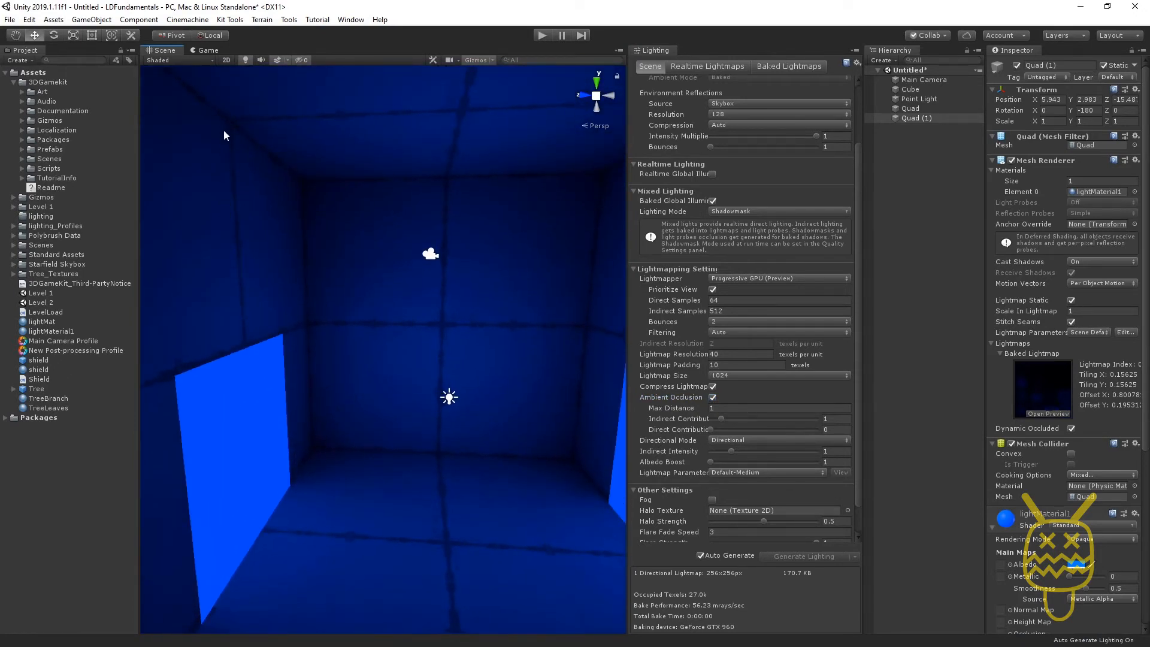
scroll(423, 390, down, 4)
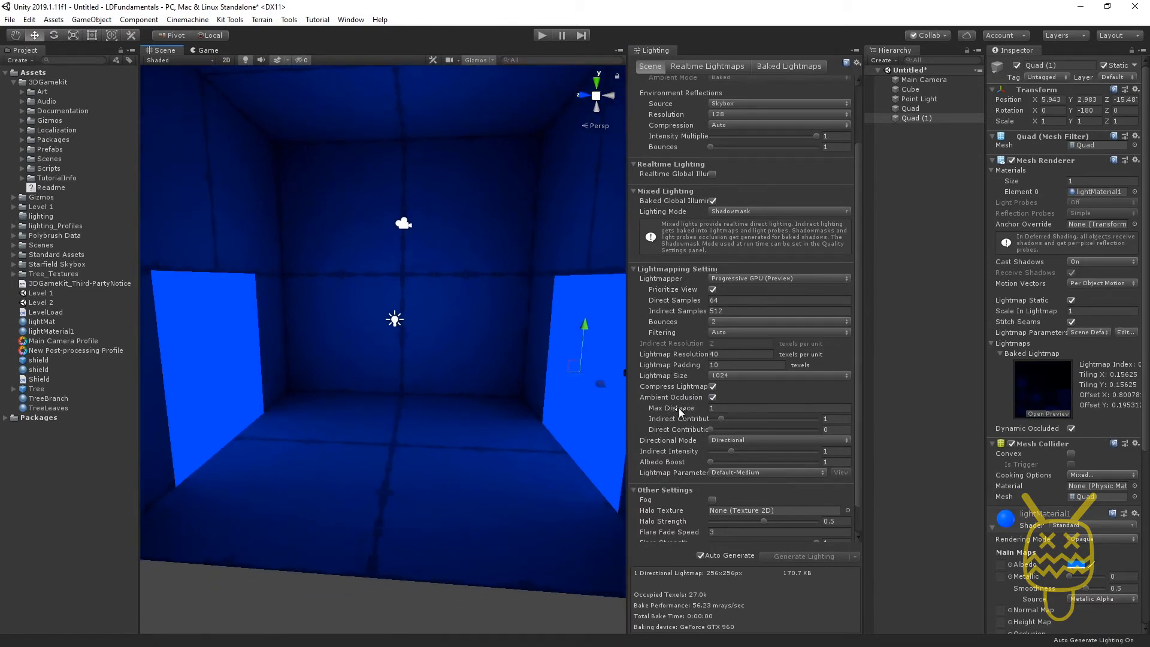
Step: Try an ambient occlusion Max Distance of 2, set it to 0.5, and inspect the baked room
mouse_move(679, 408)
mouse_down()
mouse_move(693, 410)
mouse_move(667, 413)
mouse_move(698, 412)
mouse_up()
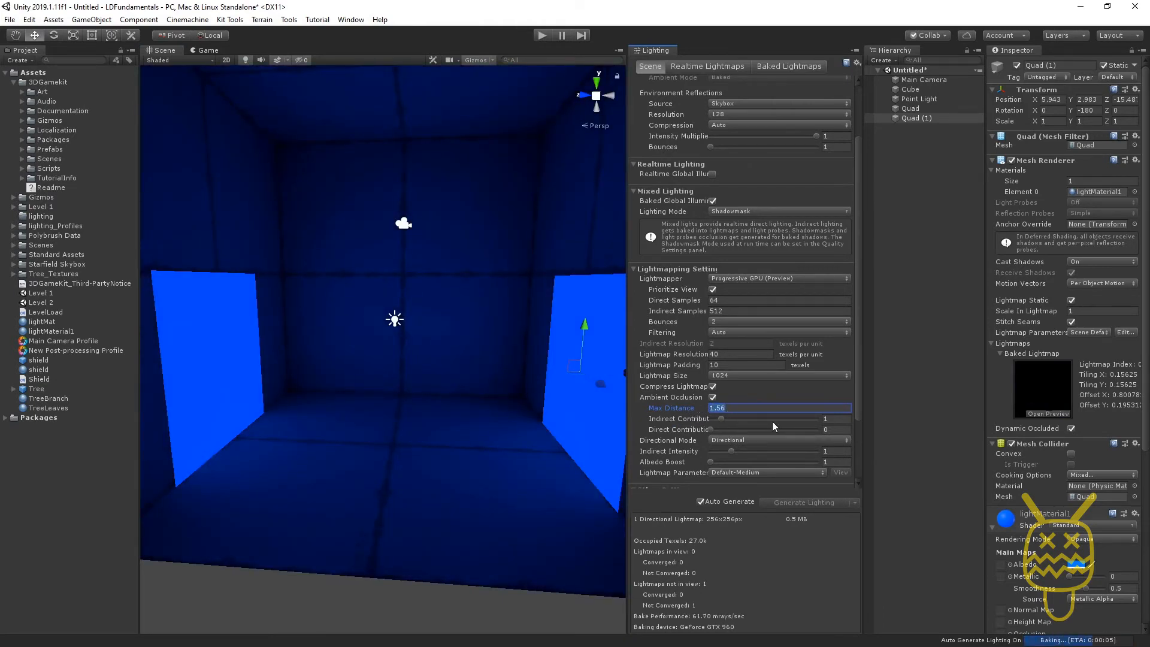
text(2)
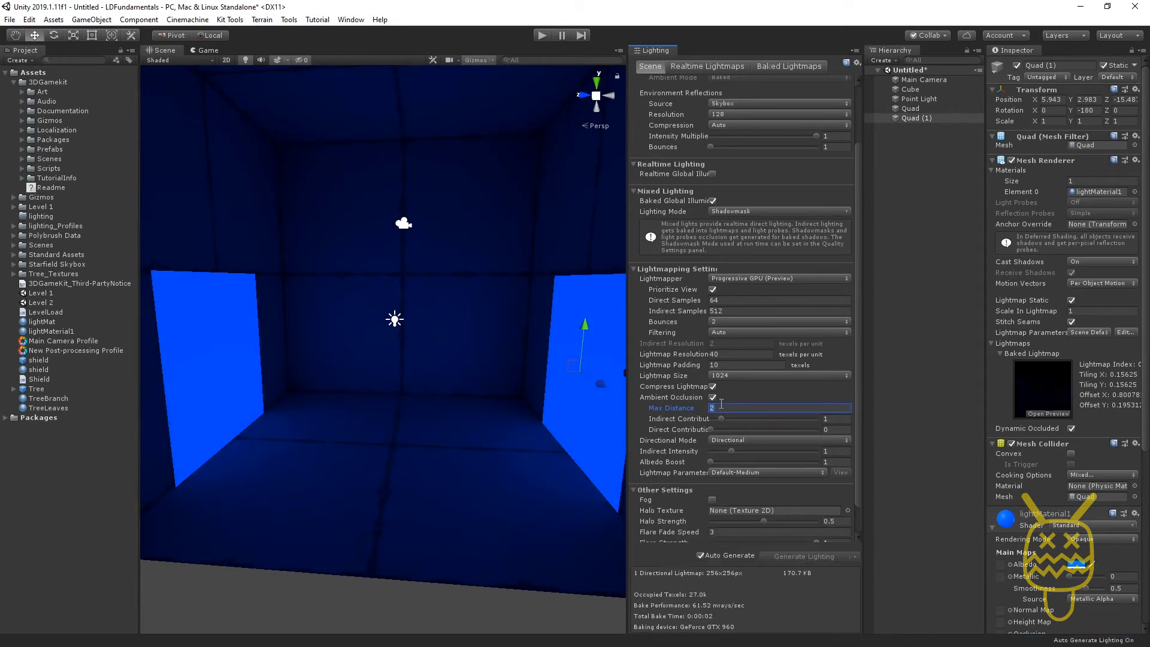
text(0.5)
key(Return)
scroll(341, 219, up, 1)
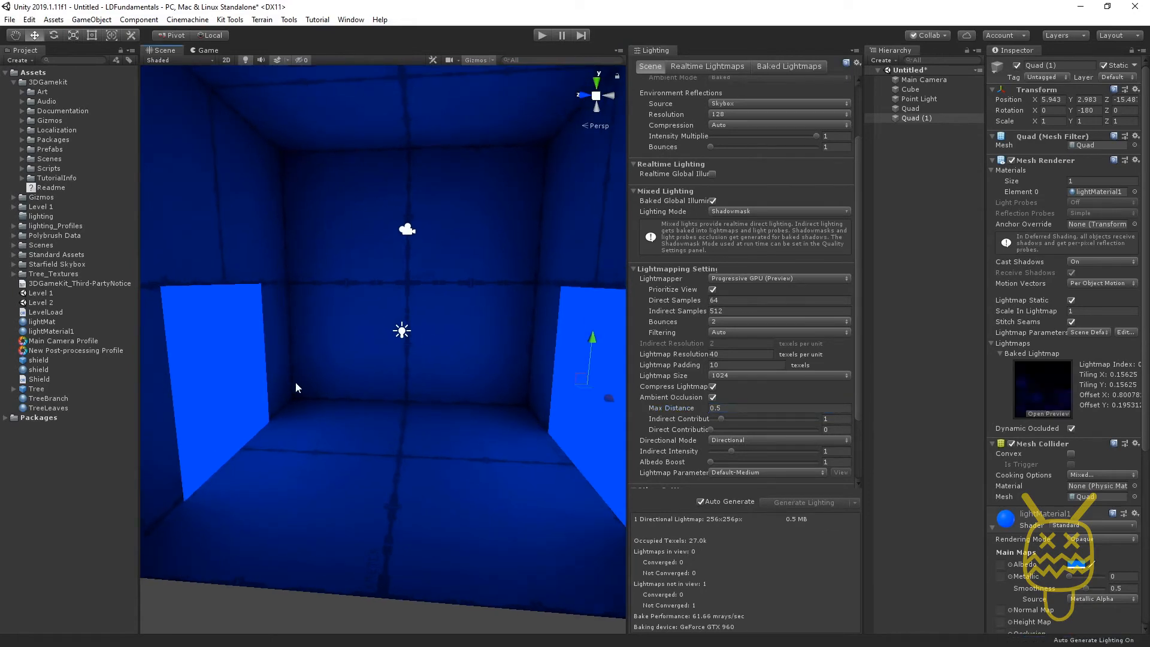
middle_drag(511, 488, 539, 474)
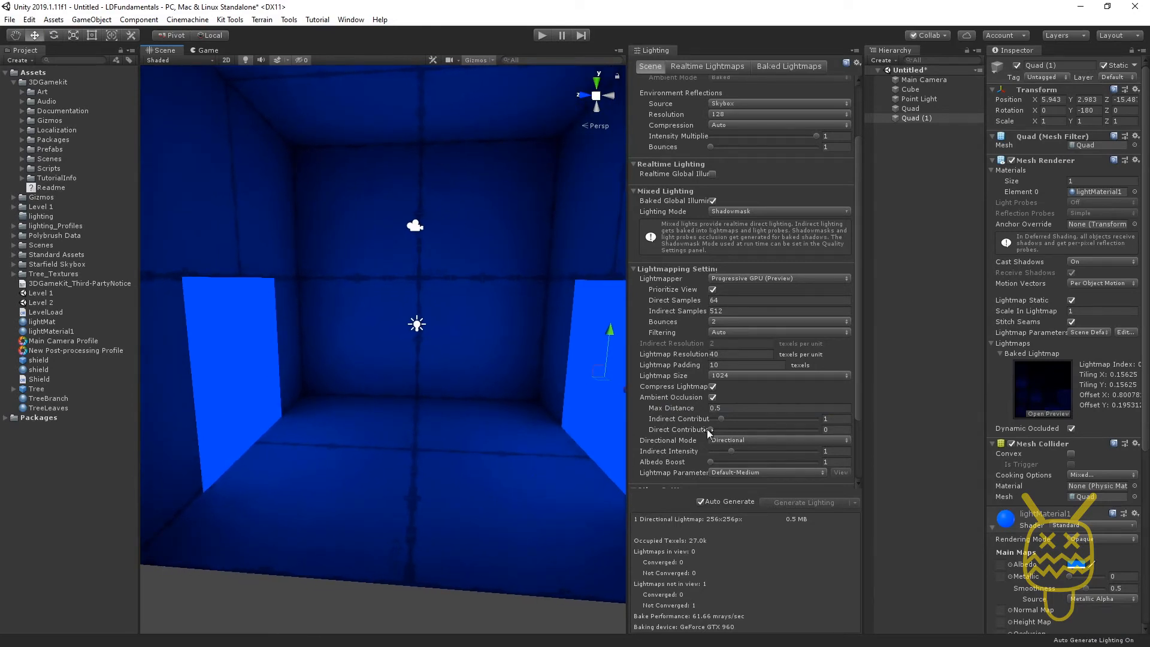
Step: Turn off Auto Generate, look at the additional Generate Lighting options, and turn Auto Generate back on
scroll(709, 432, down, 2)
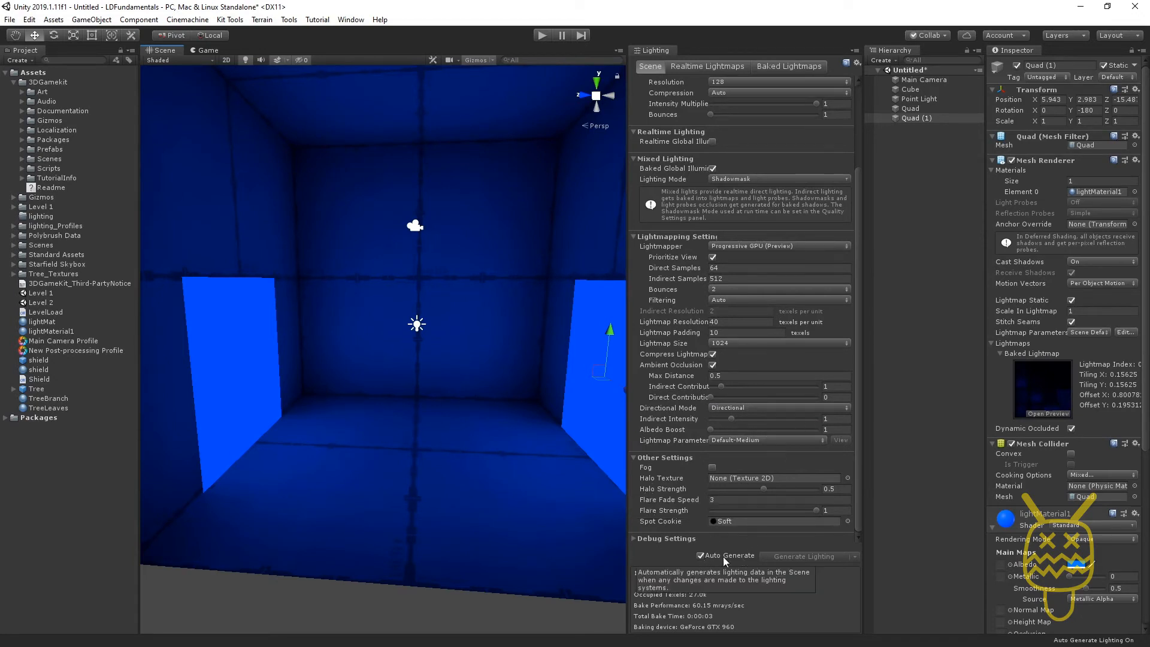
click(701, 556)
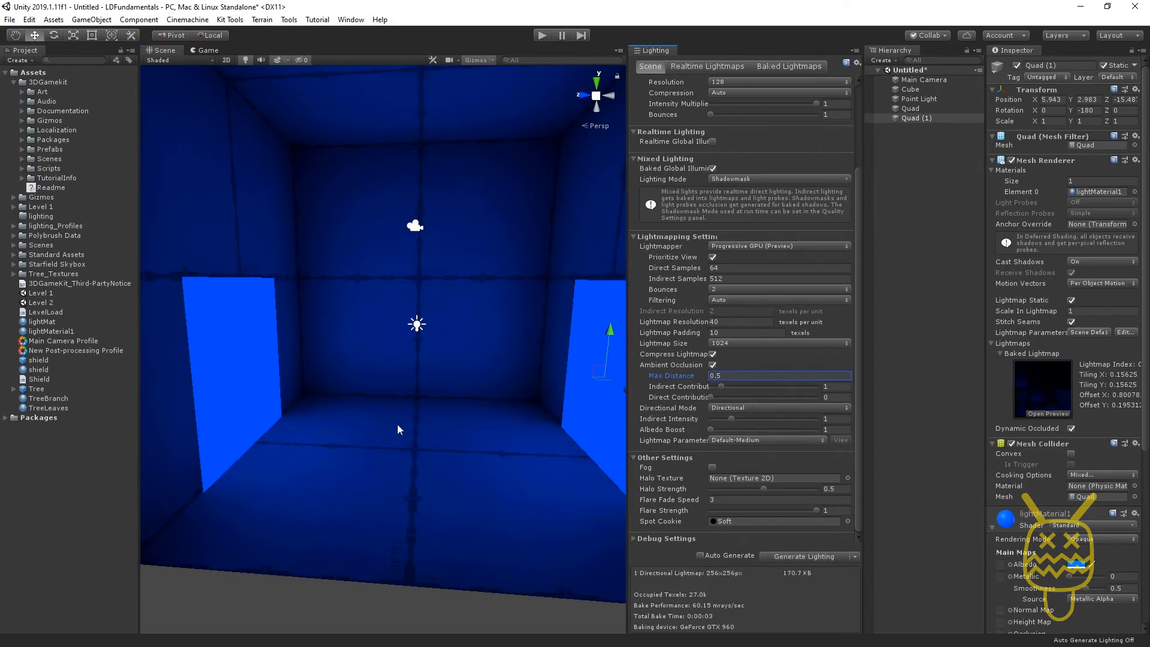
click(855, 557)
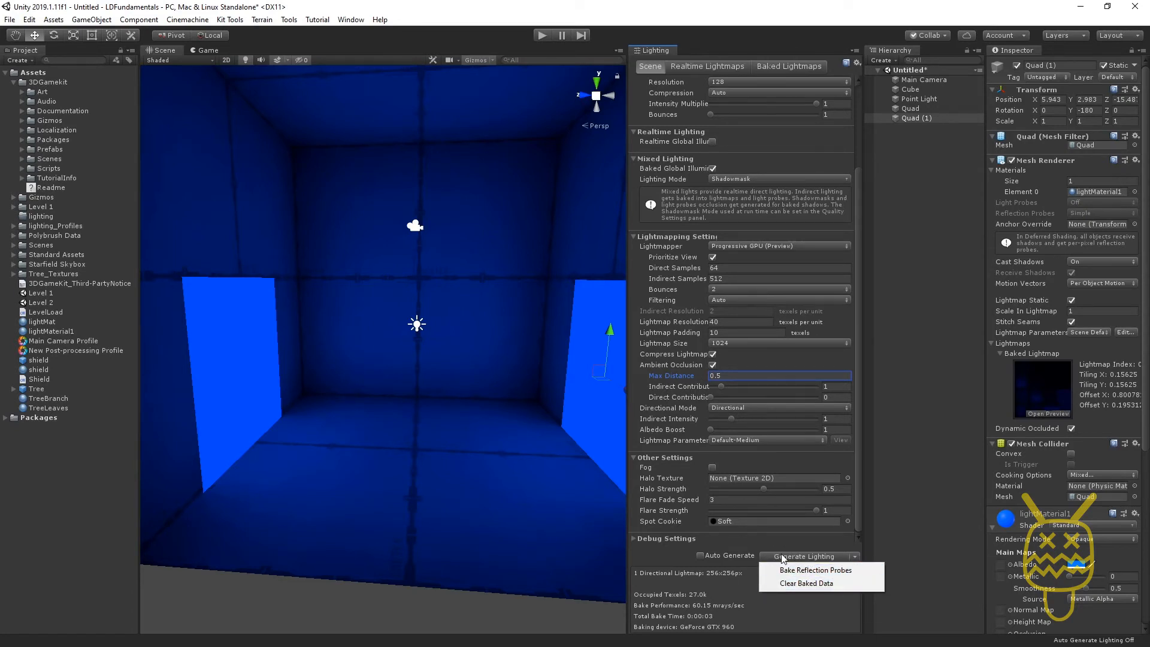
click(671, 551)
click(701, 555)
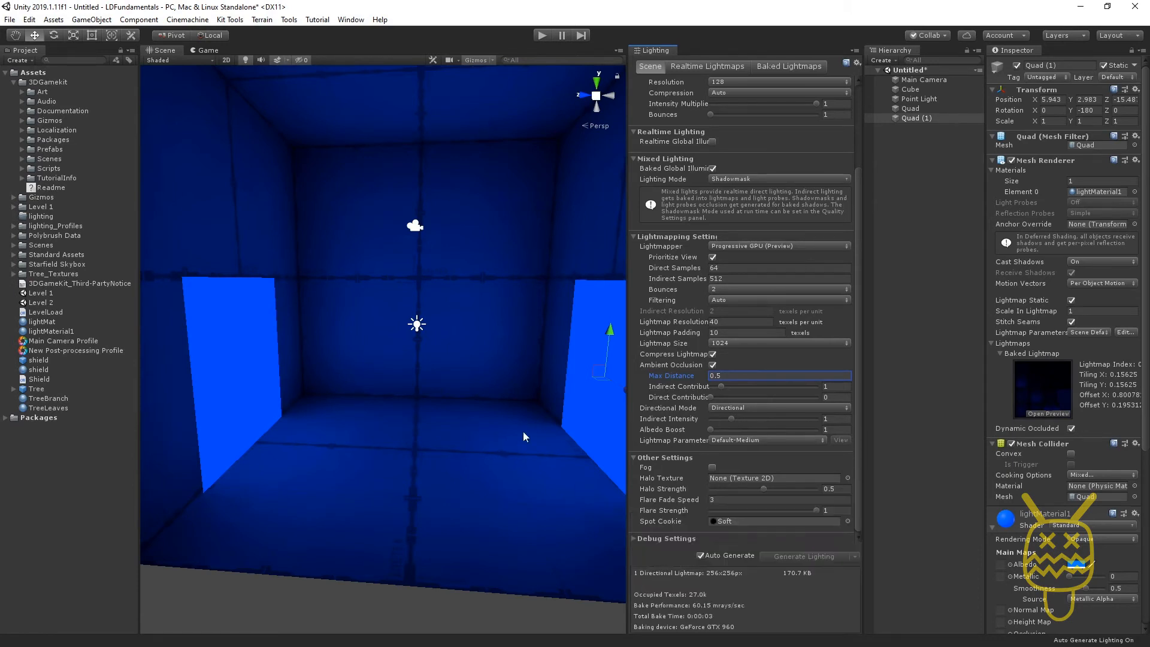
Step: Duplicate the lightMaterial1 material in the project assets
middle_drag(463, 357, 424, 466)
scroll(424, 466, down, 3)
alt+drag(424, 467, 393, 421)
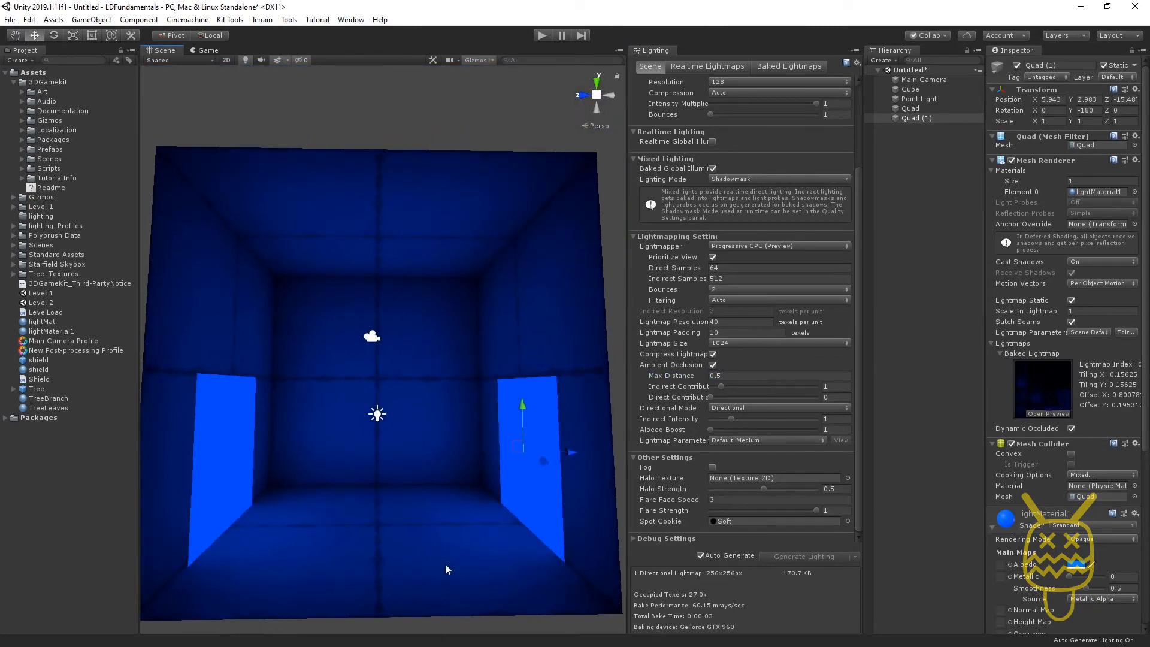
click(61, 332)
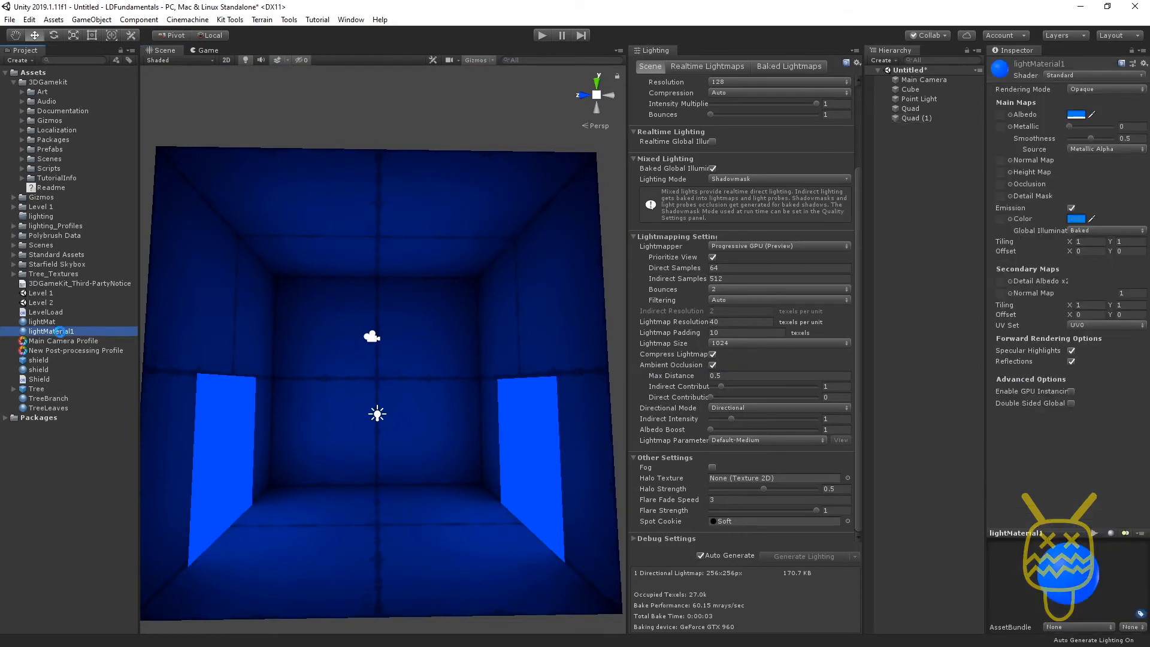
key(ctrl+d)
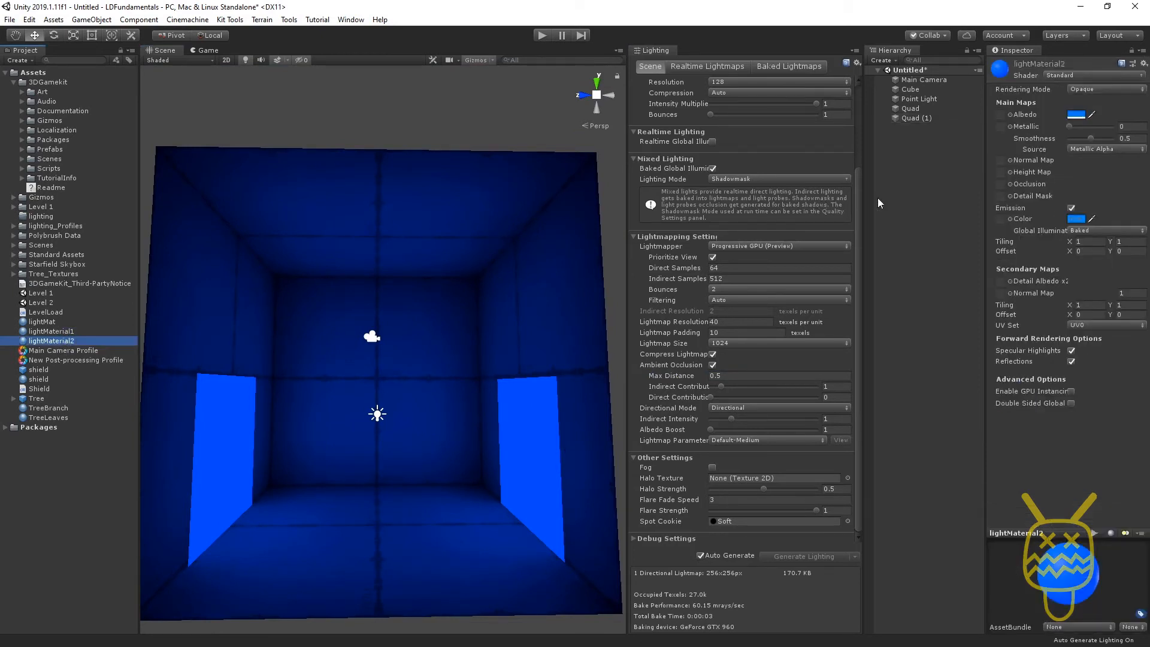
Step: Set both the emission colour and the albedo colour of the duplicated light material to yellow
click(1077, 219)
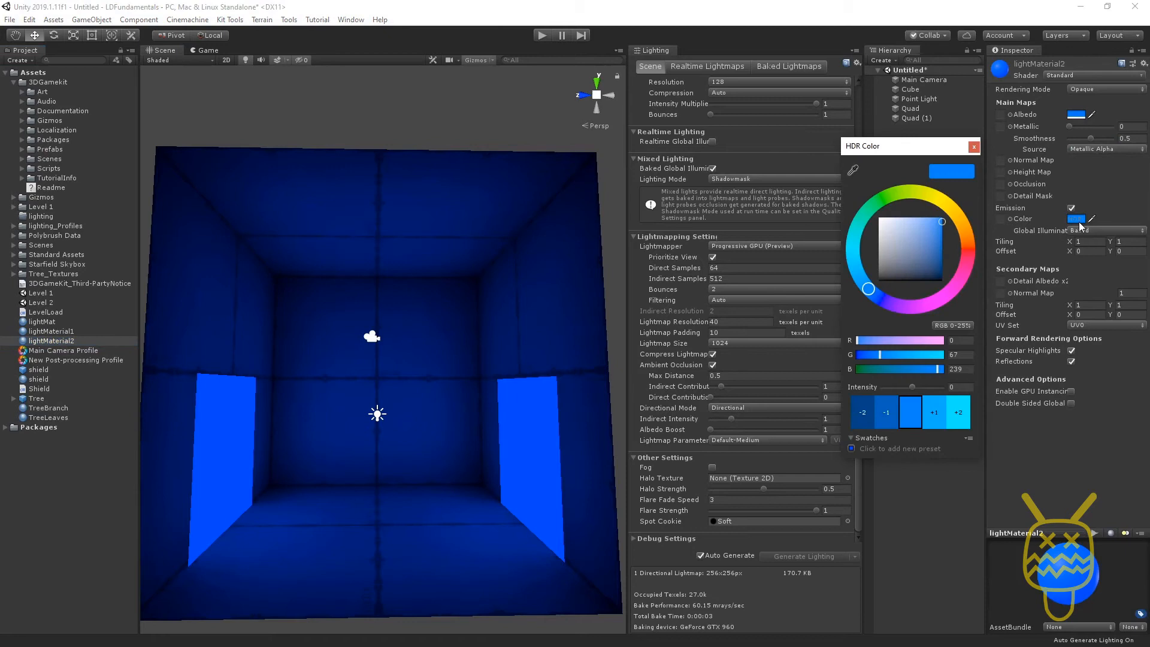
click(936, 200)
click(1093, 114)
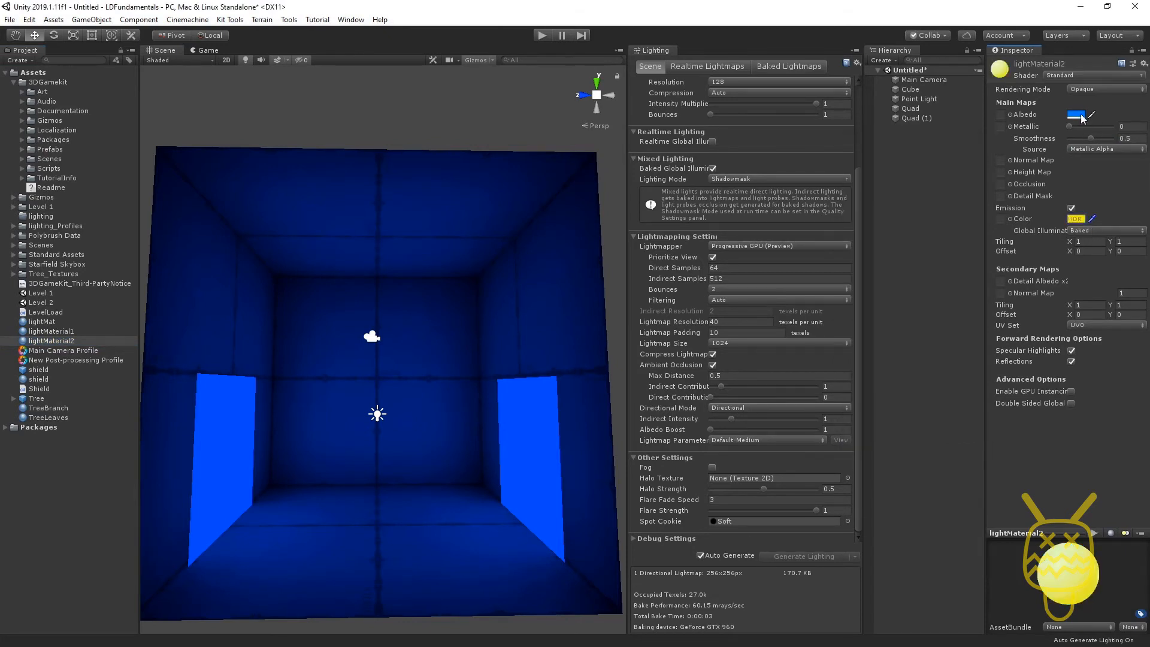
click(1082, 116)
click(939, 198)
key(Return)
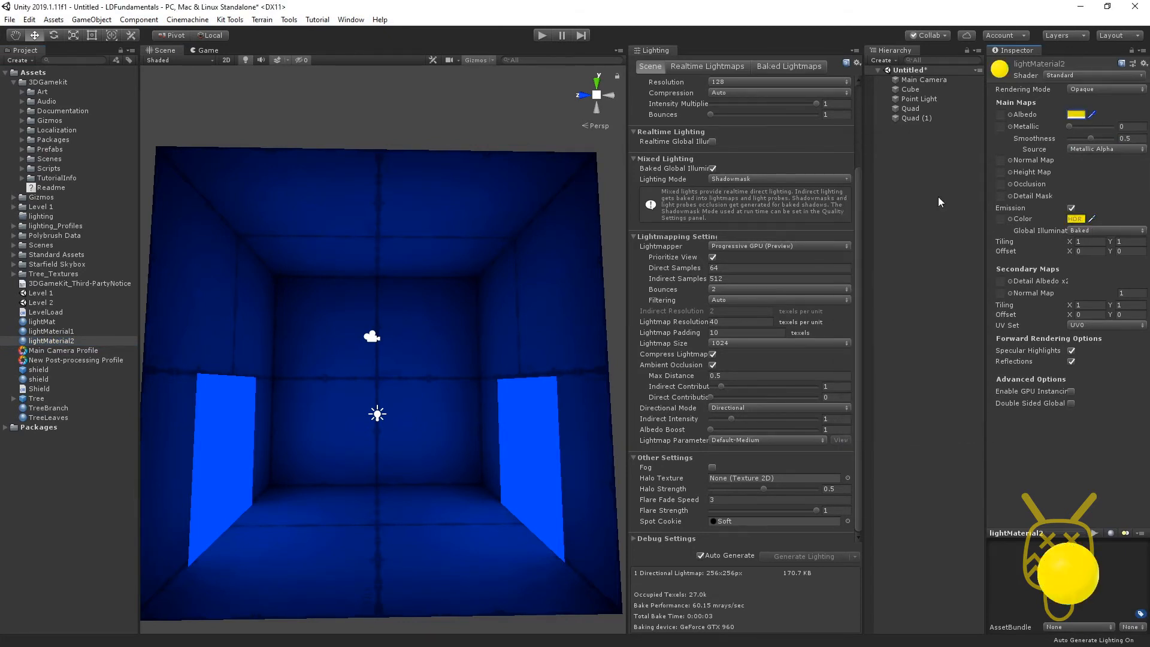
Step: Apply the yellow light material to the quad on the room's left wall and inspect the mixed bounce lighting
drag(59, 339, 222, 430)
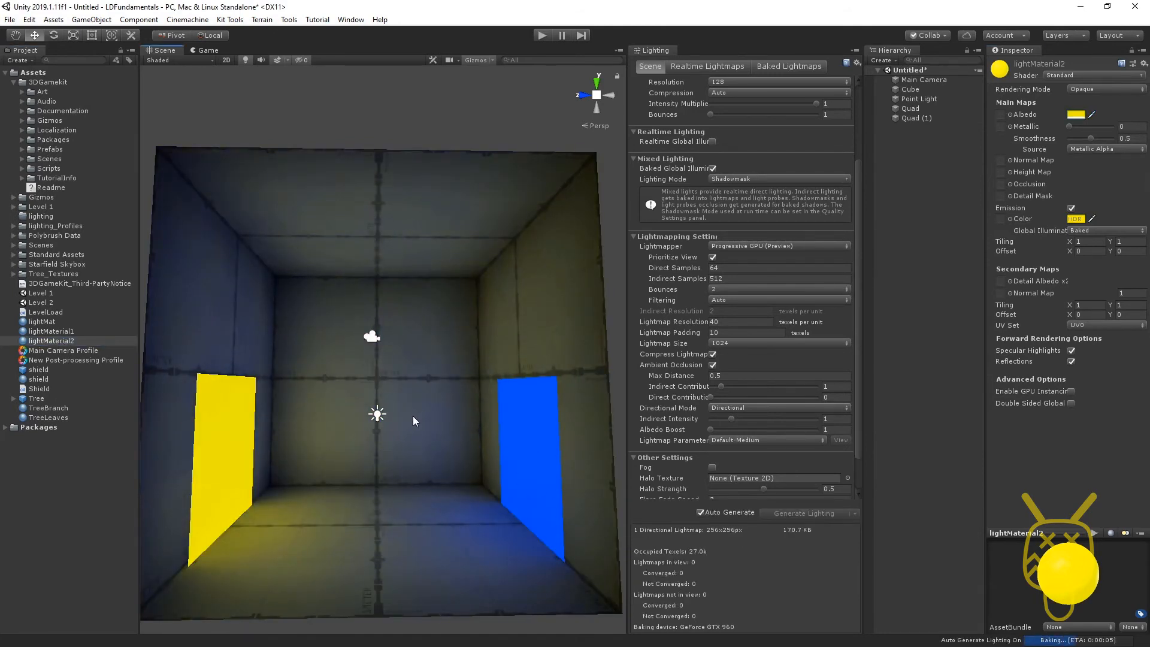
middle_drag(413, 416, 419, 392)
alt+drag(495, 440, 504, 462)
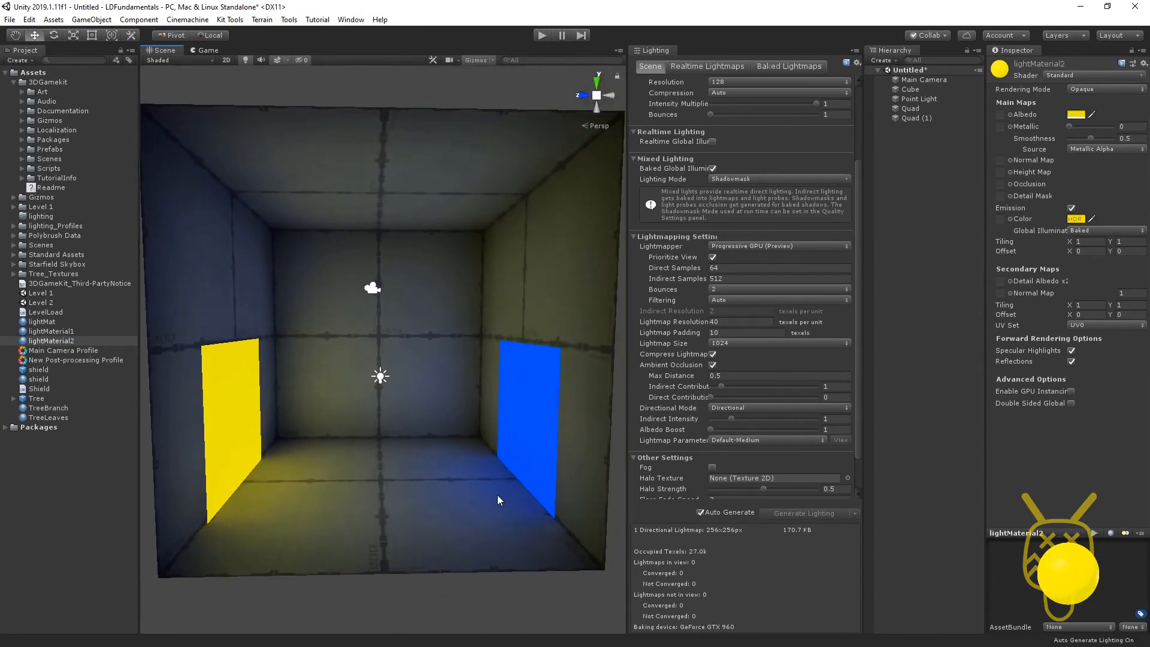
scroll(497, 495, up, 3)
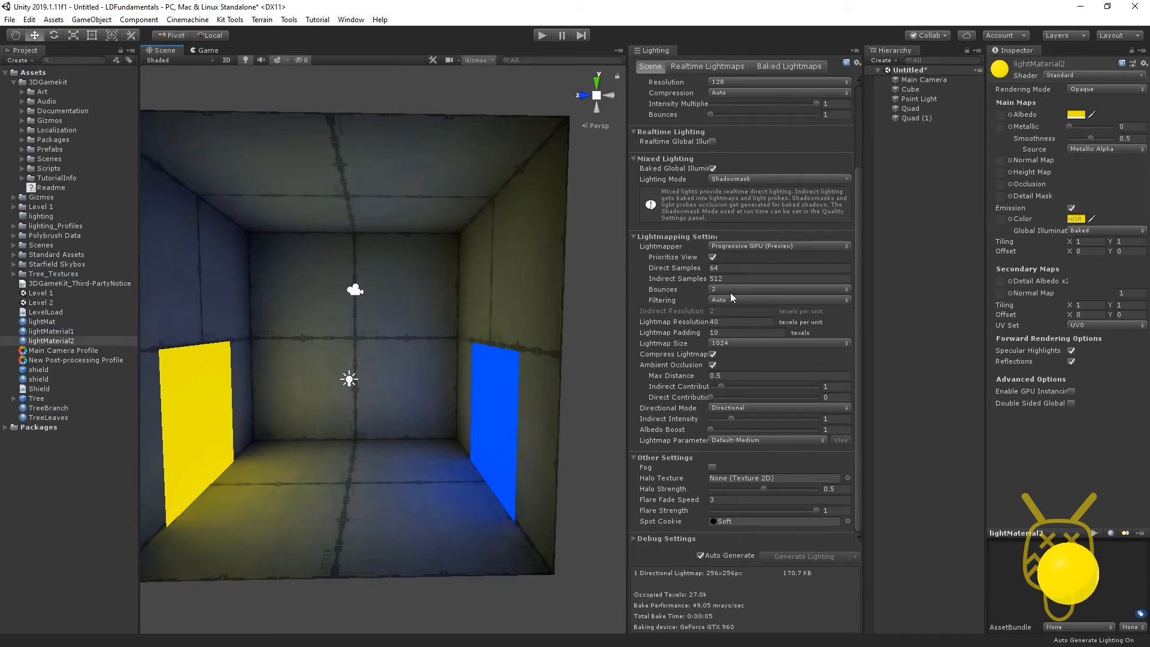
Step: Compare lightMaterial1's emission at intensities 1.8 and -0.8, set it to about 0.6, and inspect the room
click(66, 333)
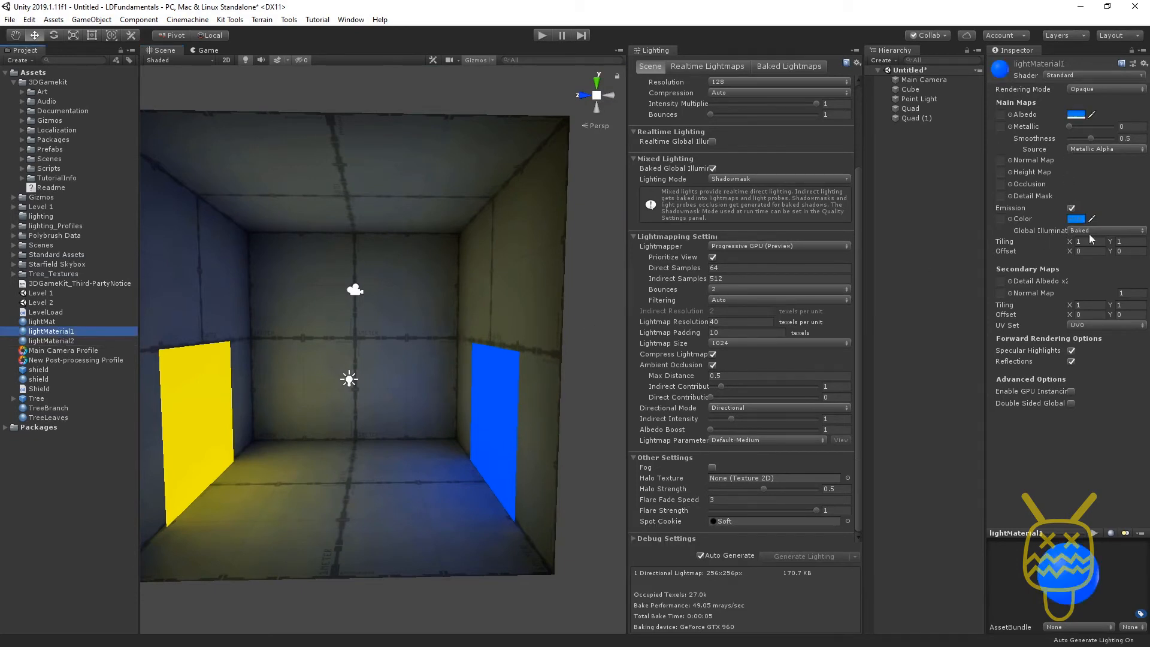
click(1078, 220)
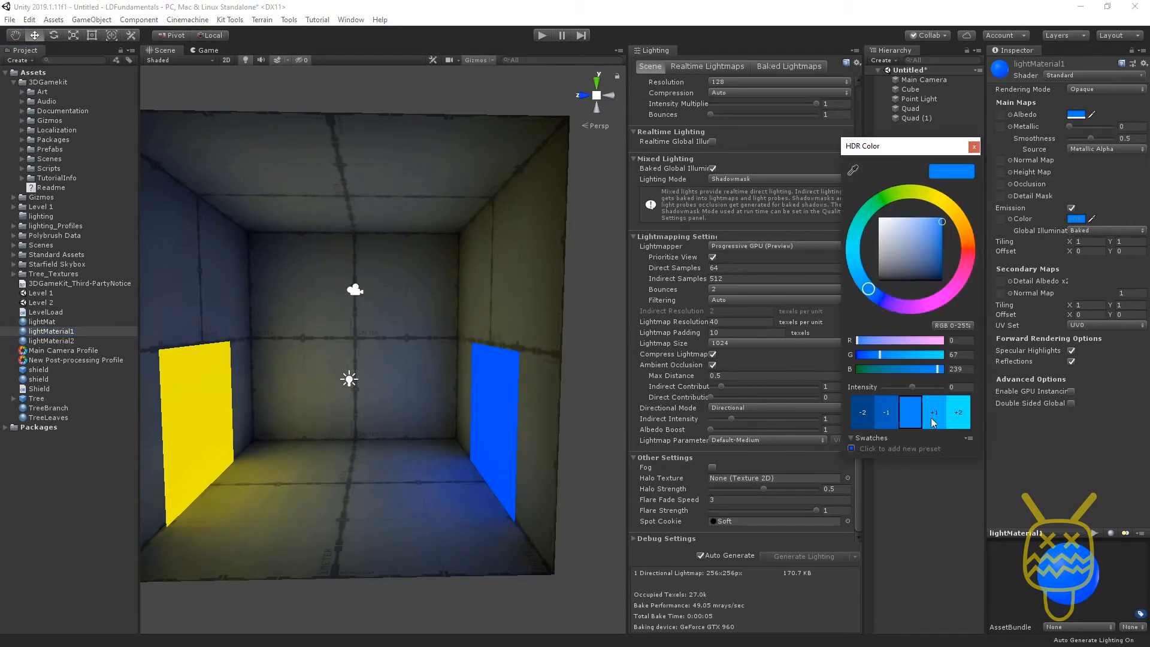
drag(913, 391, 917, 388)
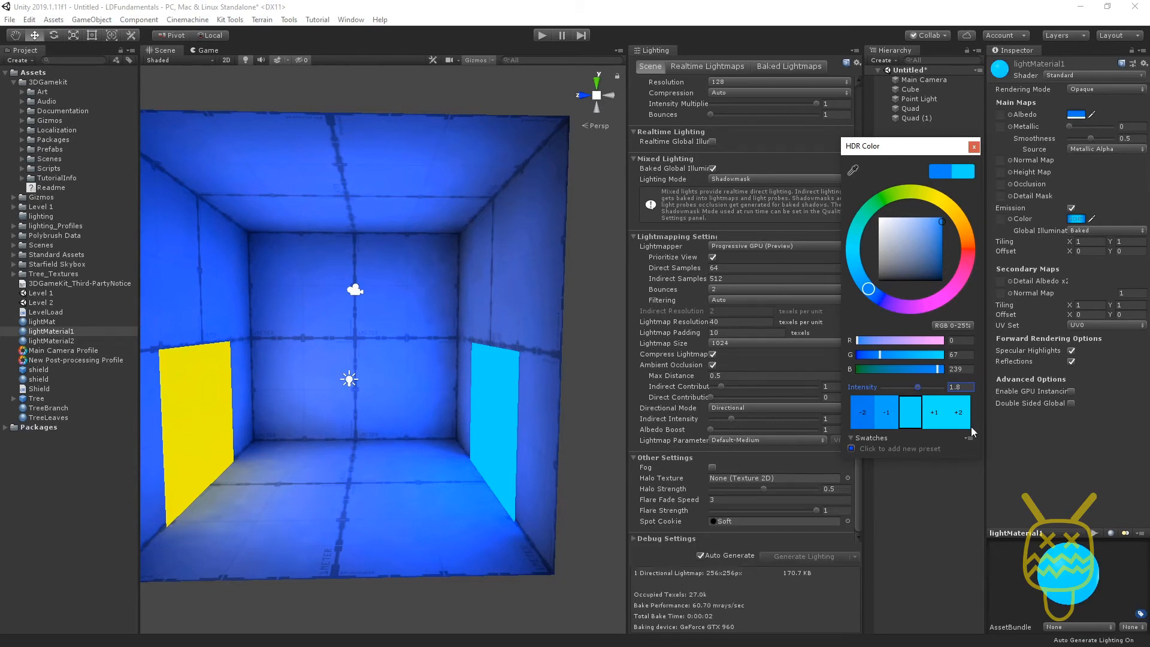
drag(916, 388, 911, 388)
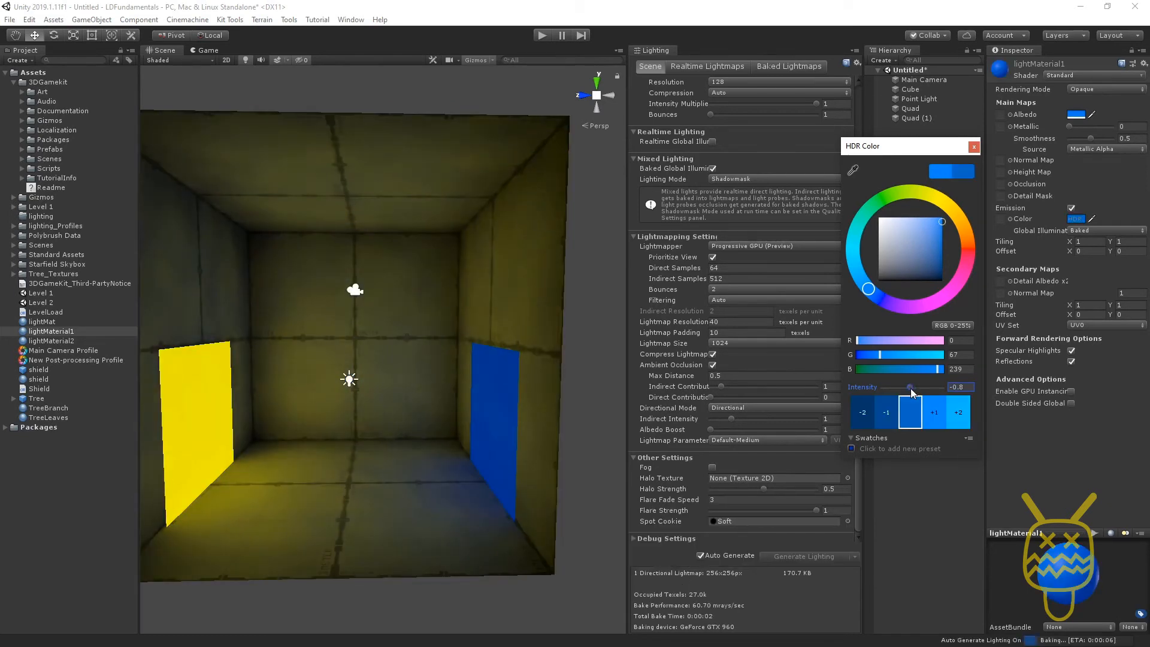
drag(915, 388, 916, 388)
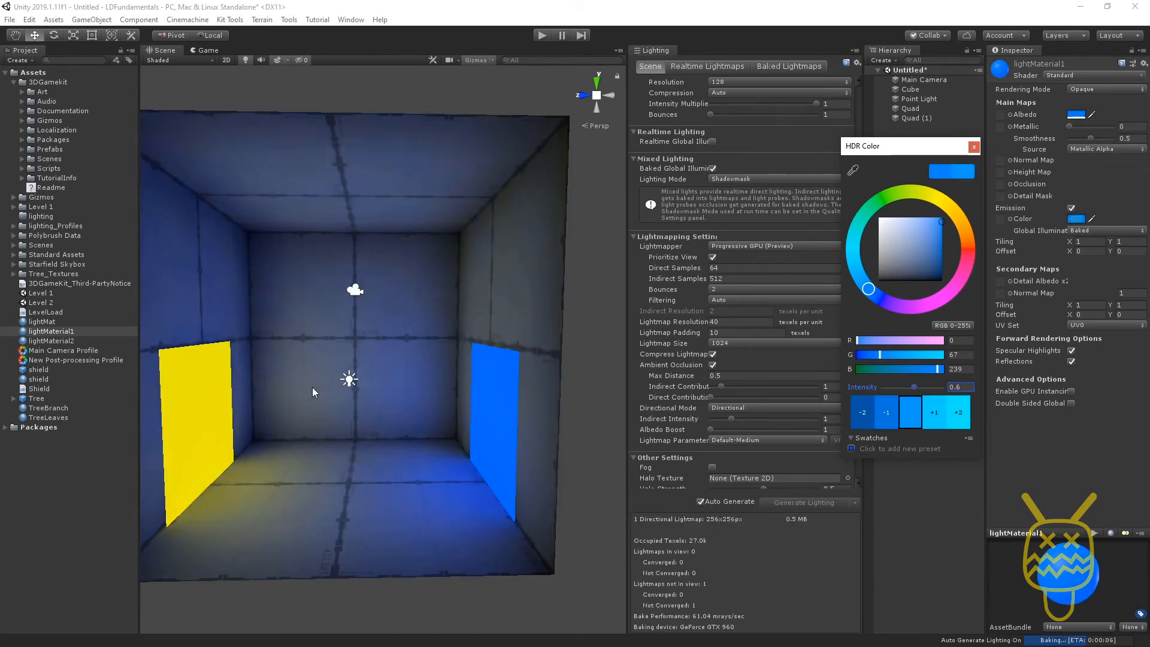
click(383, 394)
middle_drag(304, 400, 360, 393)
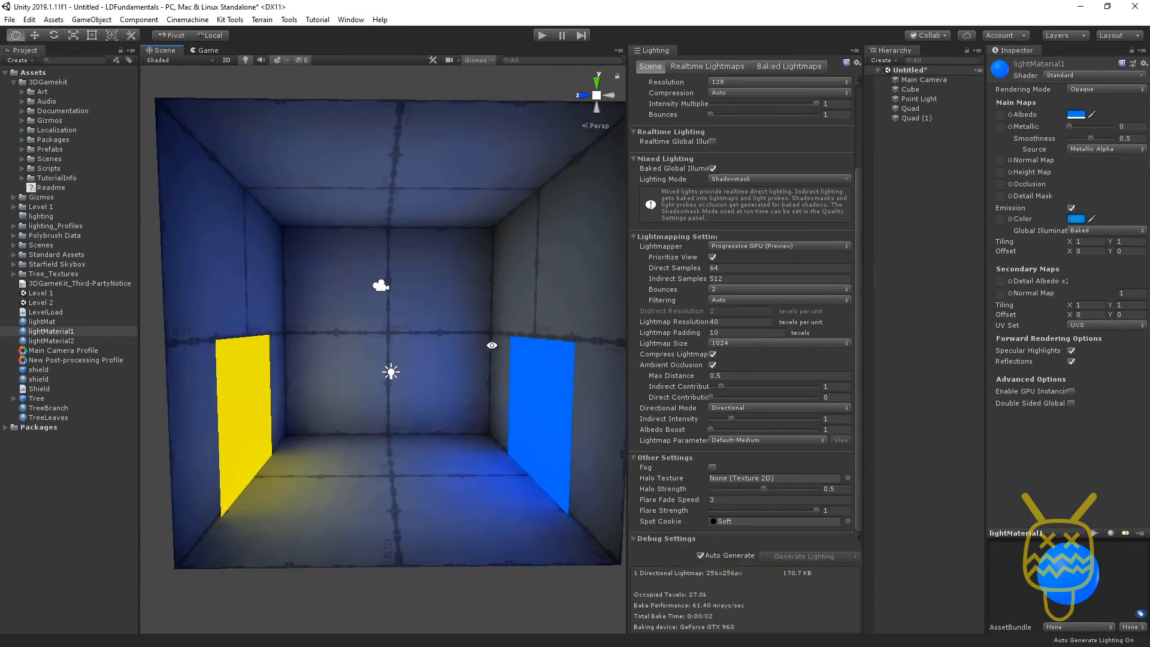
alt+drag(489, 343, 491, 340)
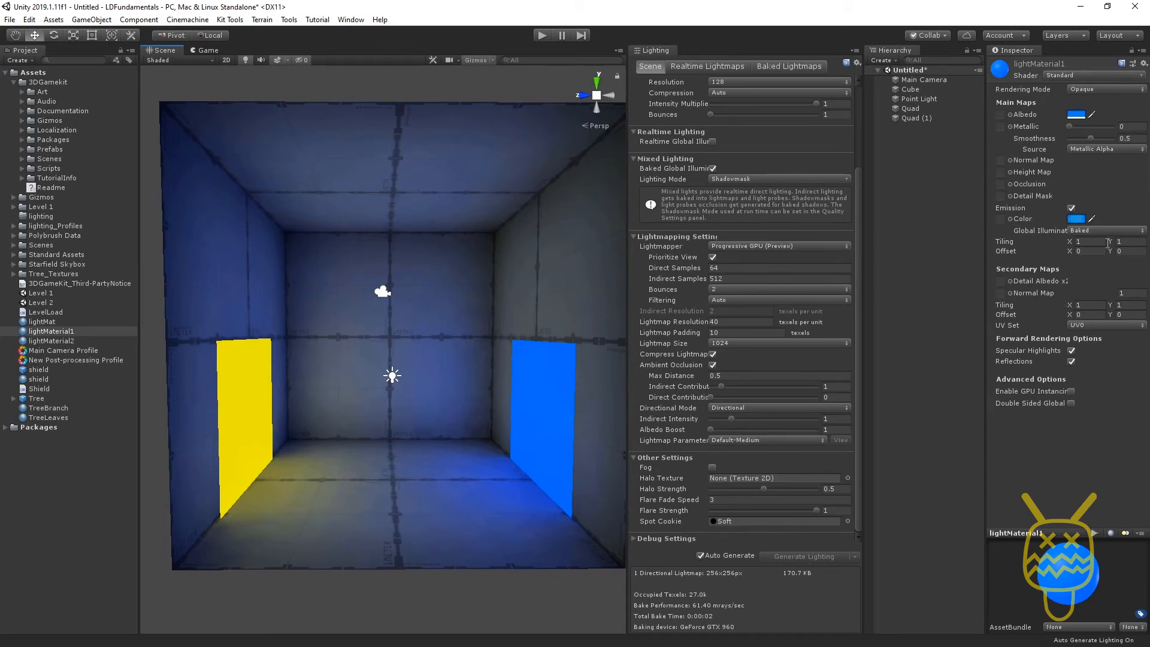
Step: Select the Main Camera, then check the Post Processing package in the Package Manager and close it
click(940, 82)
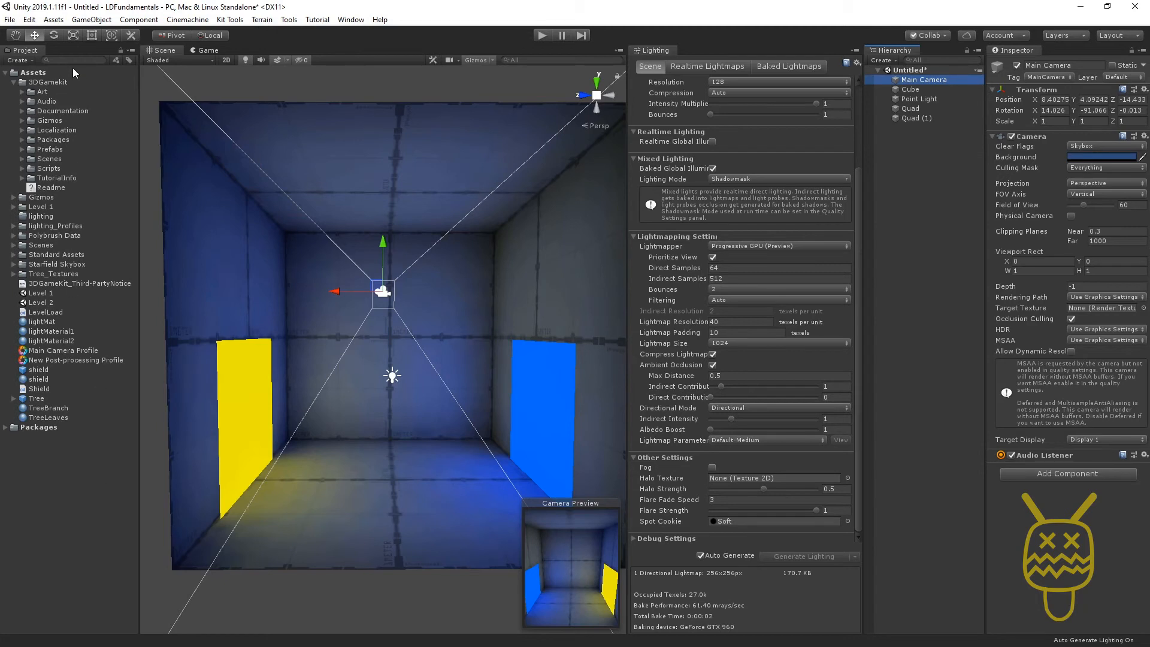
click(351, 19)
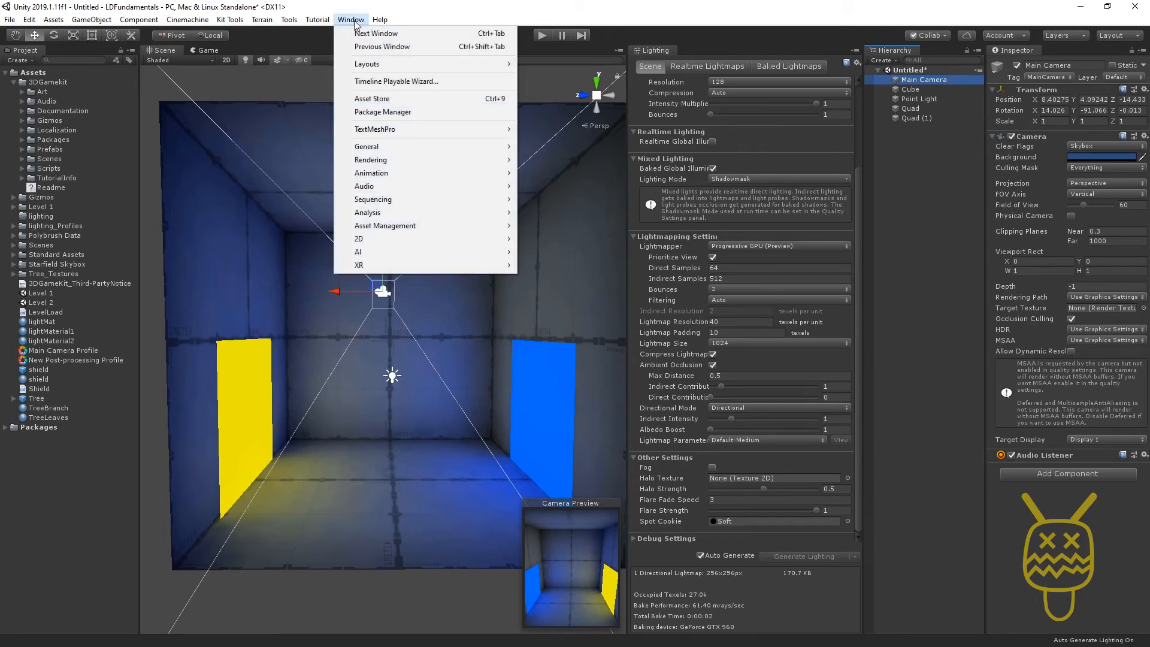
click(409, 112)
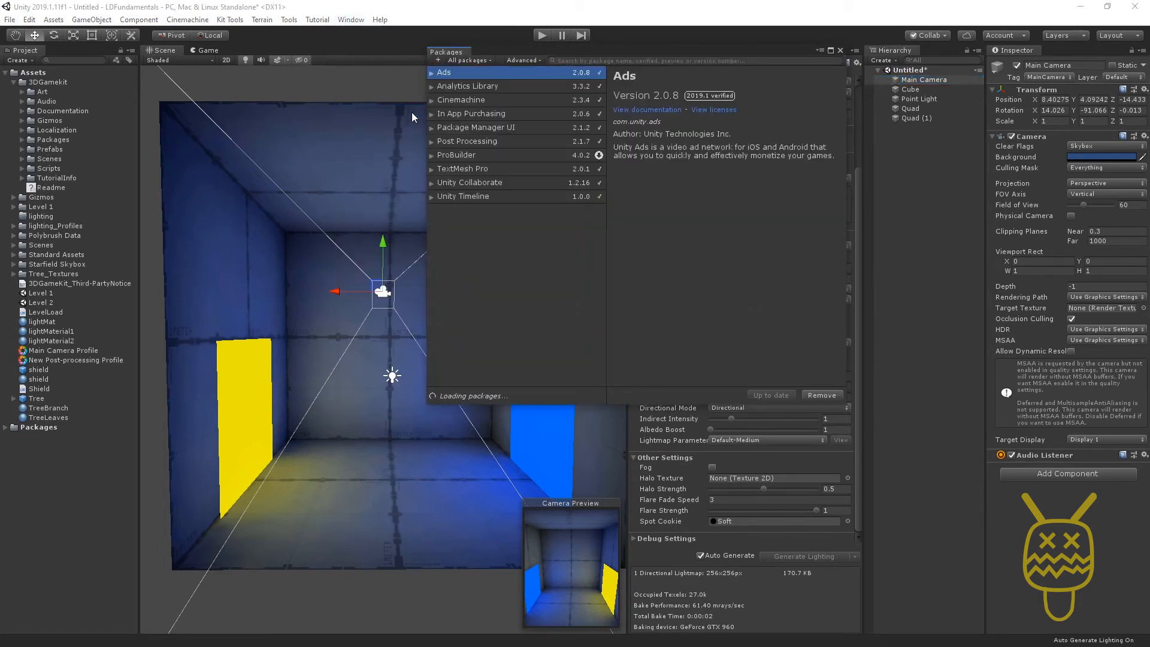
click(494, 140)
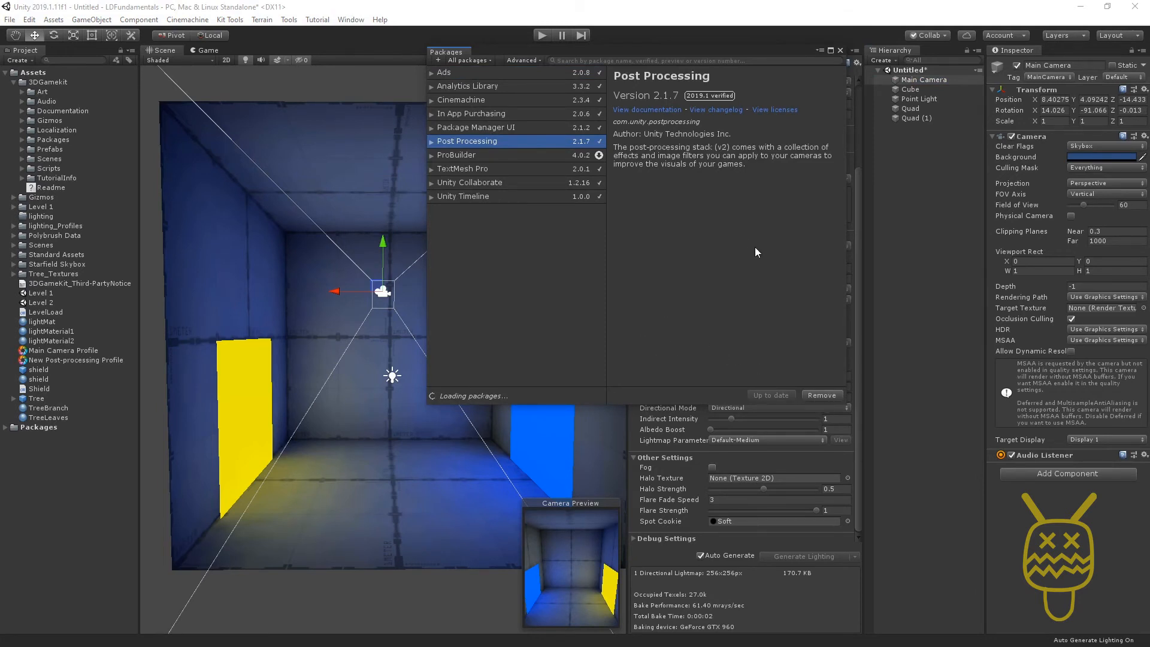
click(840, 52)
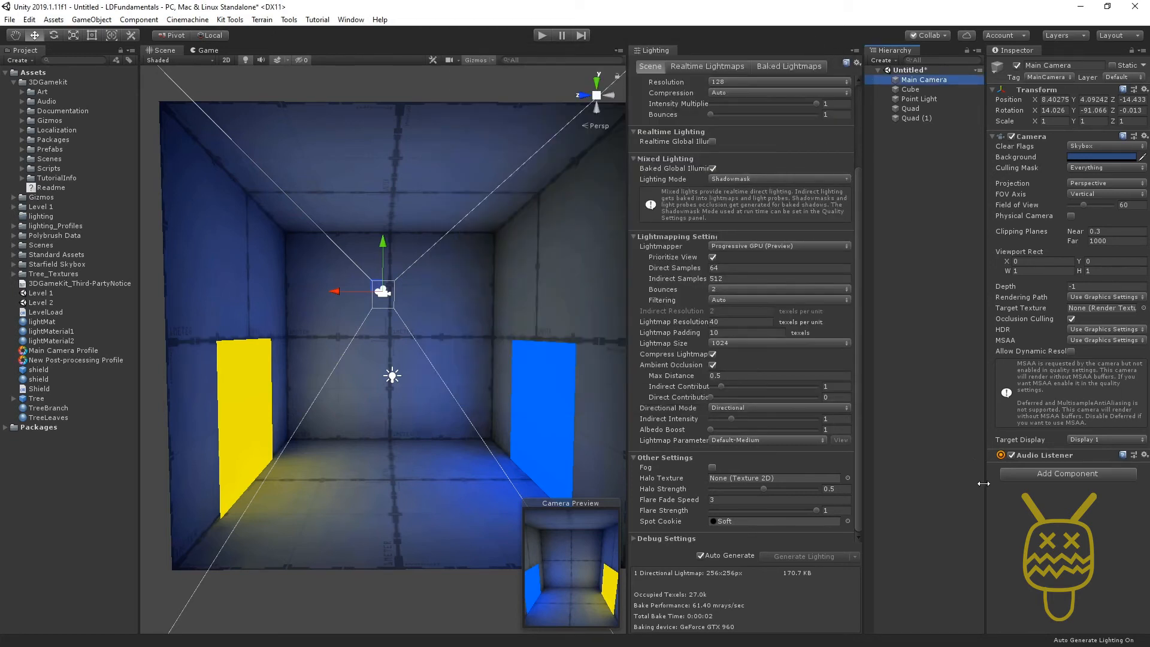
Step: Add a Post-process Layer component to the Main Camera and bring its settings into view
click(1064, 474)
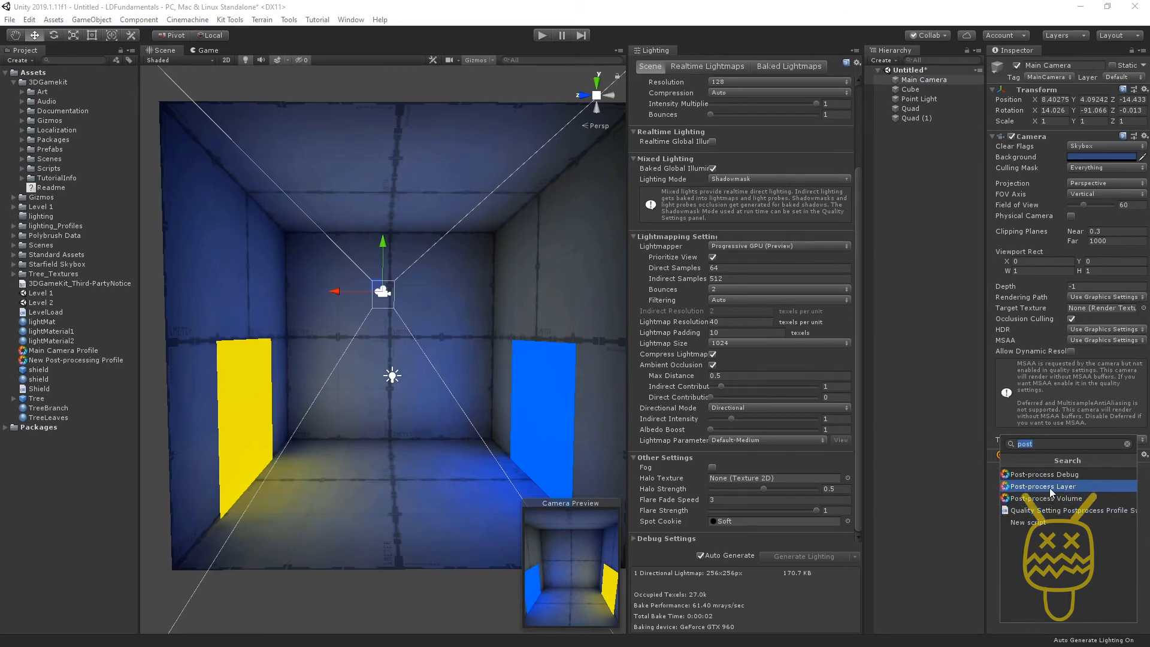
click(1050, 487)
scroll(1052, 483, down, 4)
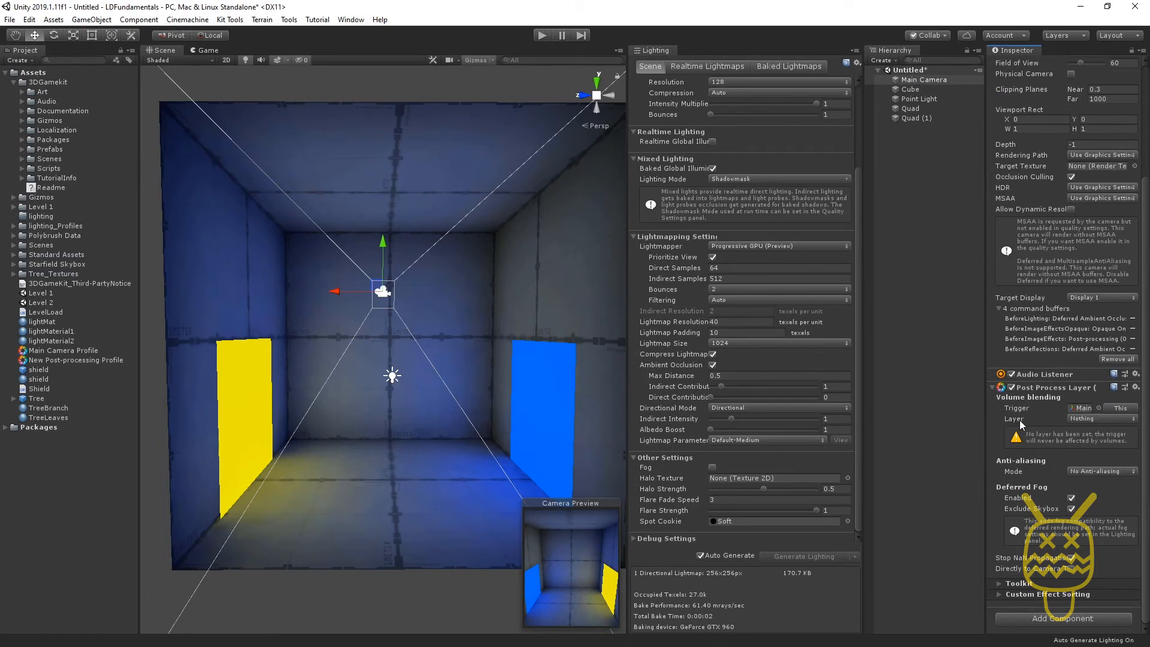
Step: Set the Post Process Layer's volume layer to Default and its anti-aliasing mode to Subpixel Morphological Anti-aliasing (SMAA)
click(1080, 419)
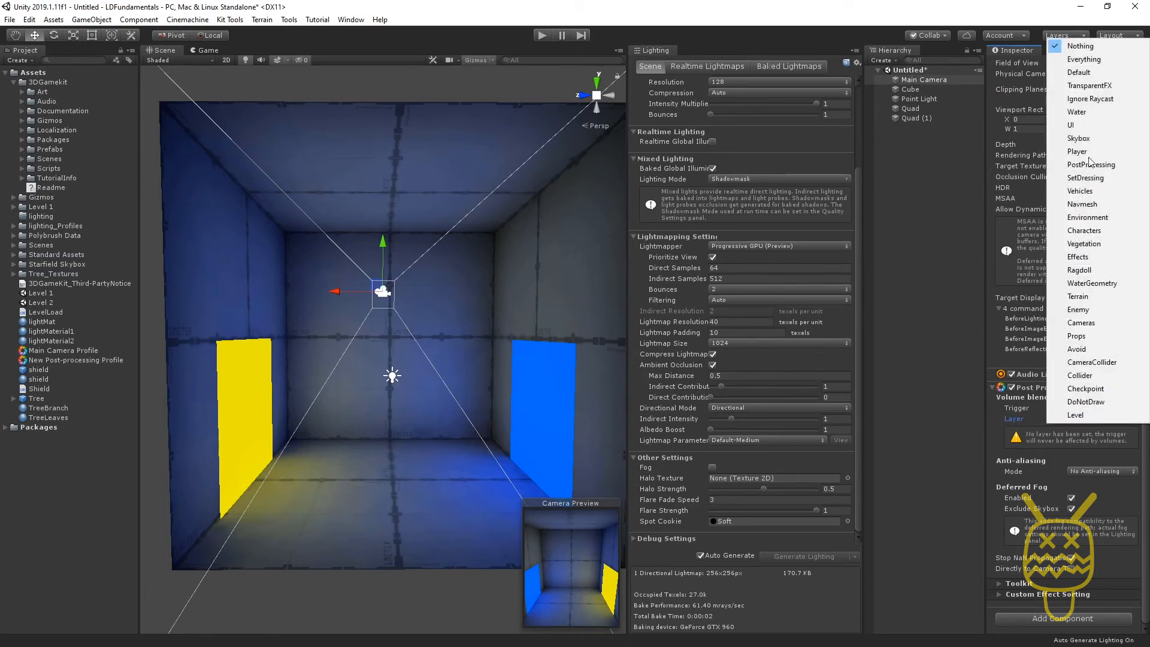
click(1086, 72)
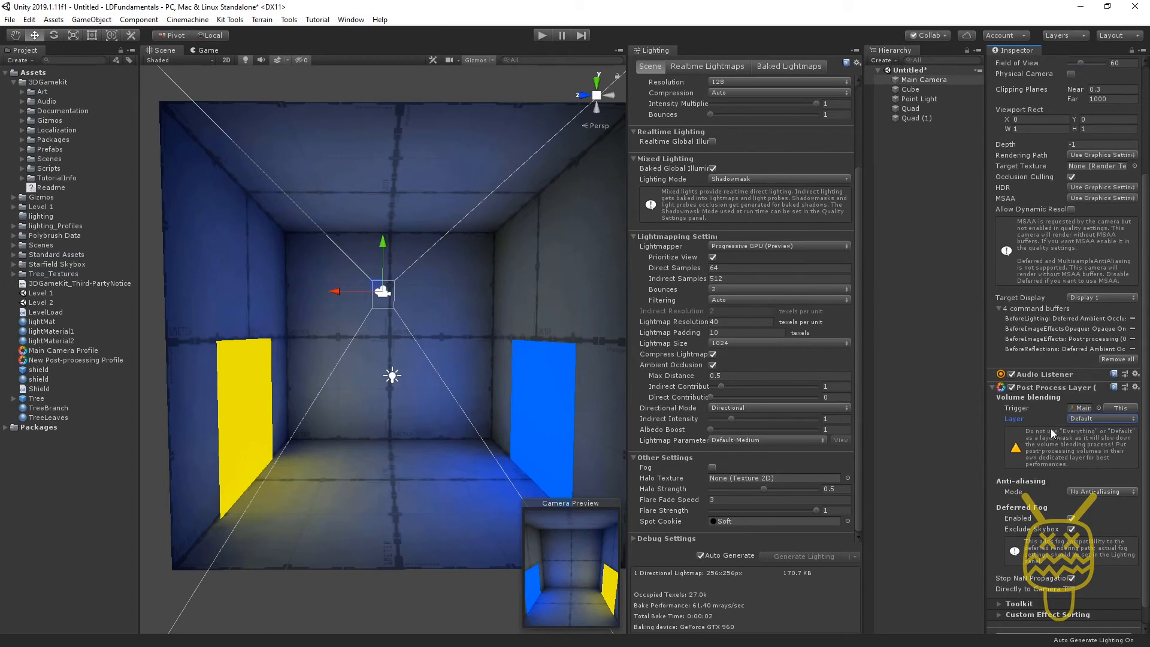
scroll(1049, 437, down, 1)
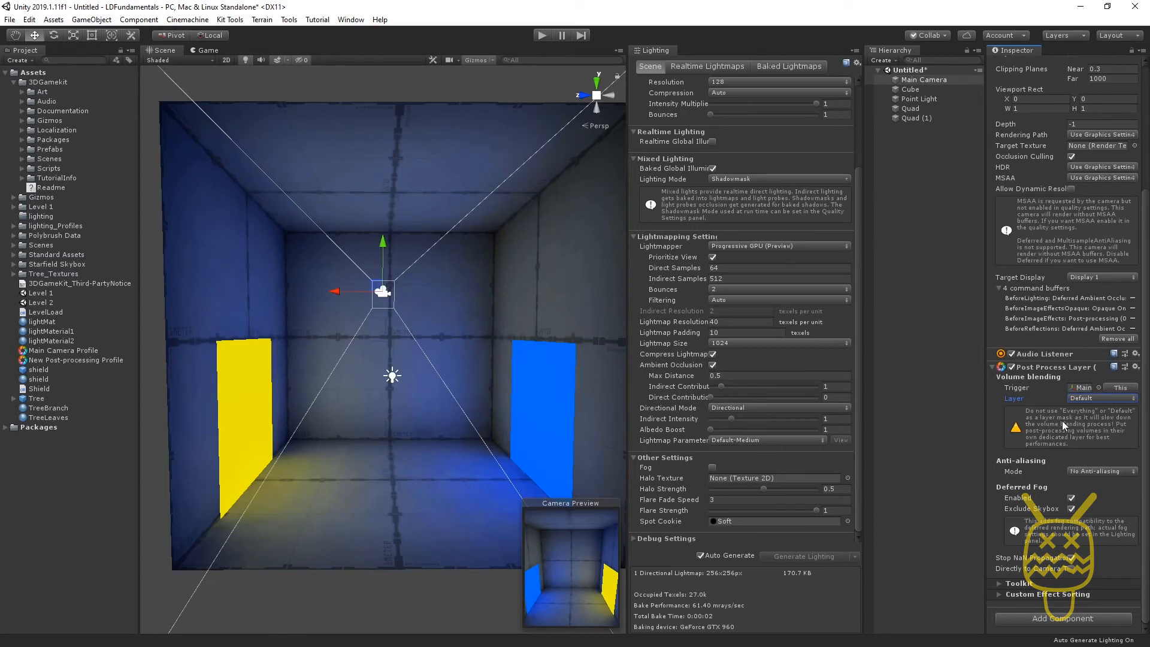
click(1078, 471)
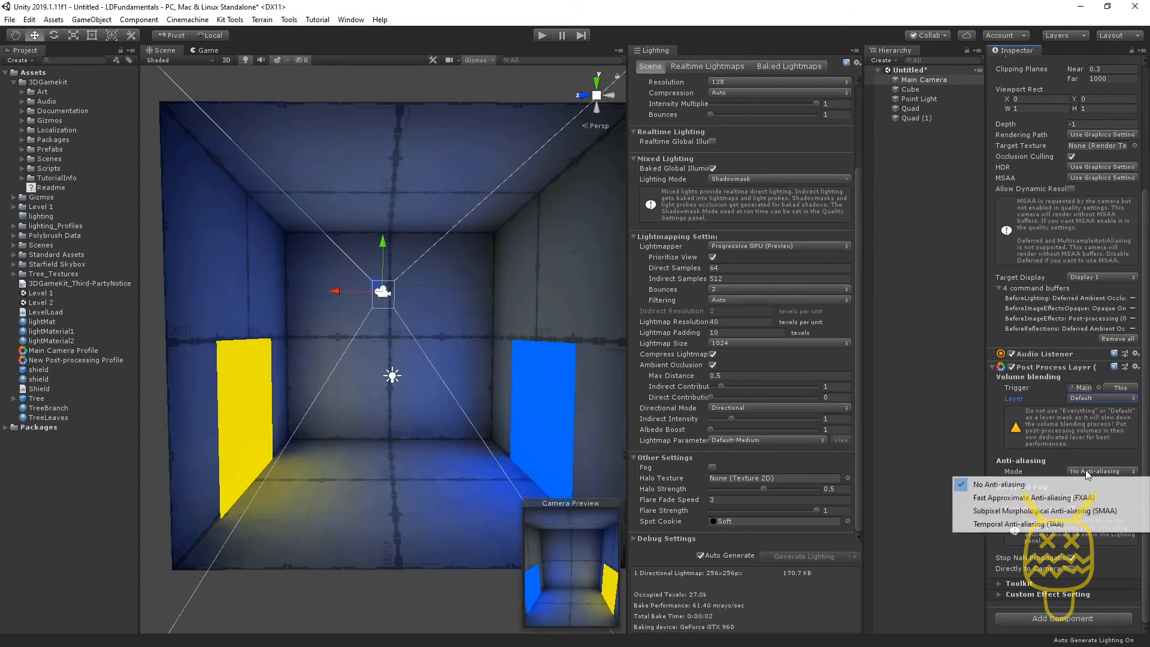
click(1081, 511)
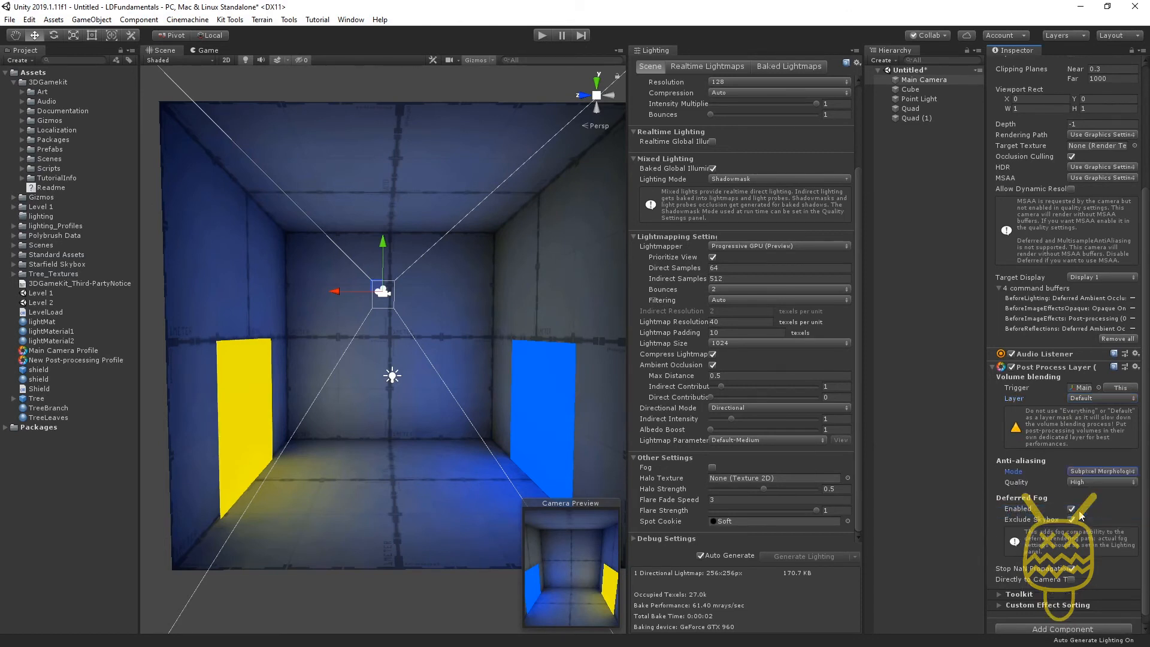
Step: Add a Post-process Volume component to the Main Camera, make it global, and create a new profile for it
scroll(1080, 515, down, 1)
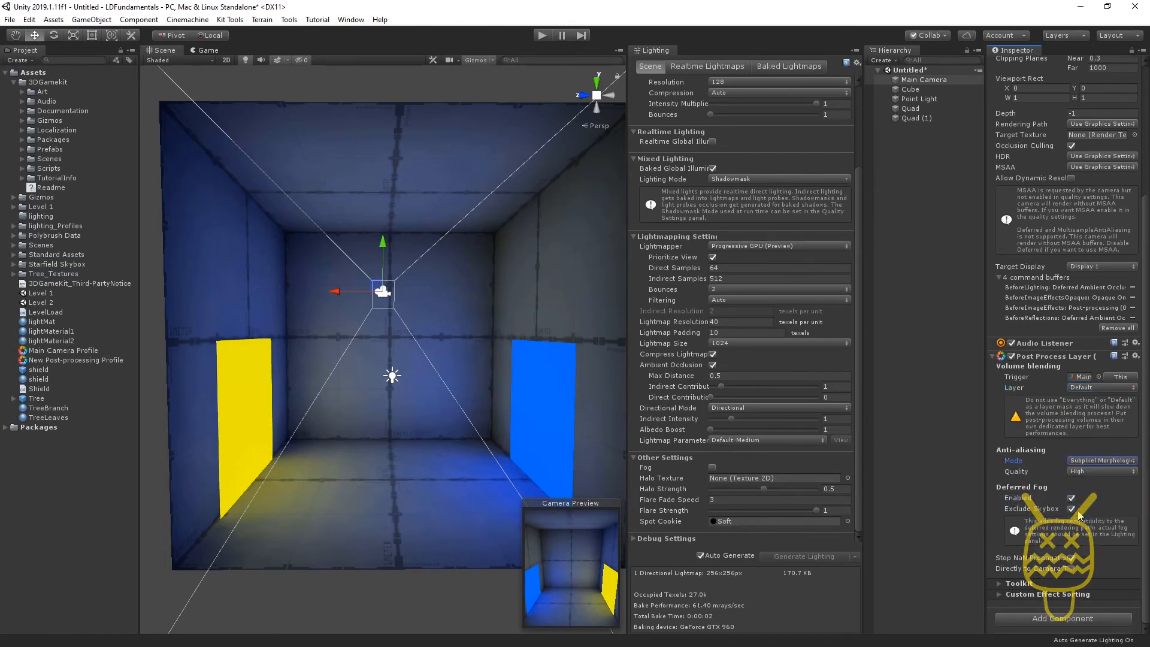
click(1056, 623)
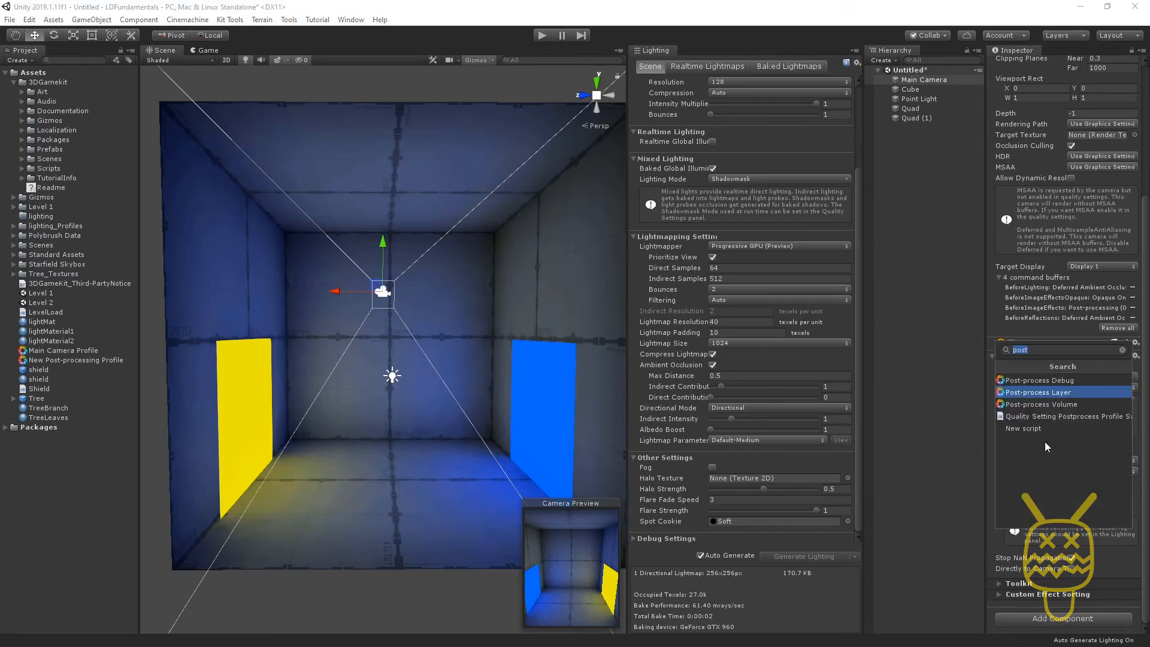
click(1056, 409)
scroll(1057, 410, down, 5)
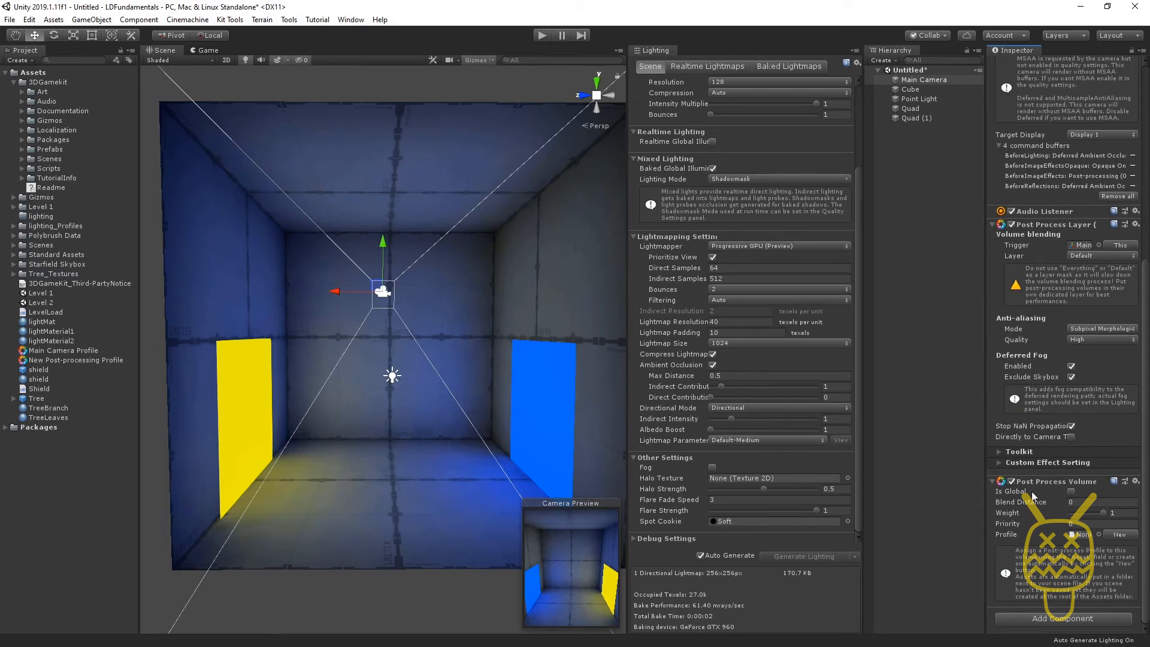
click(1072, 491)
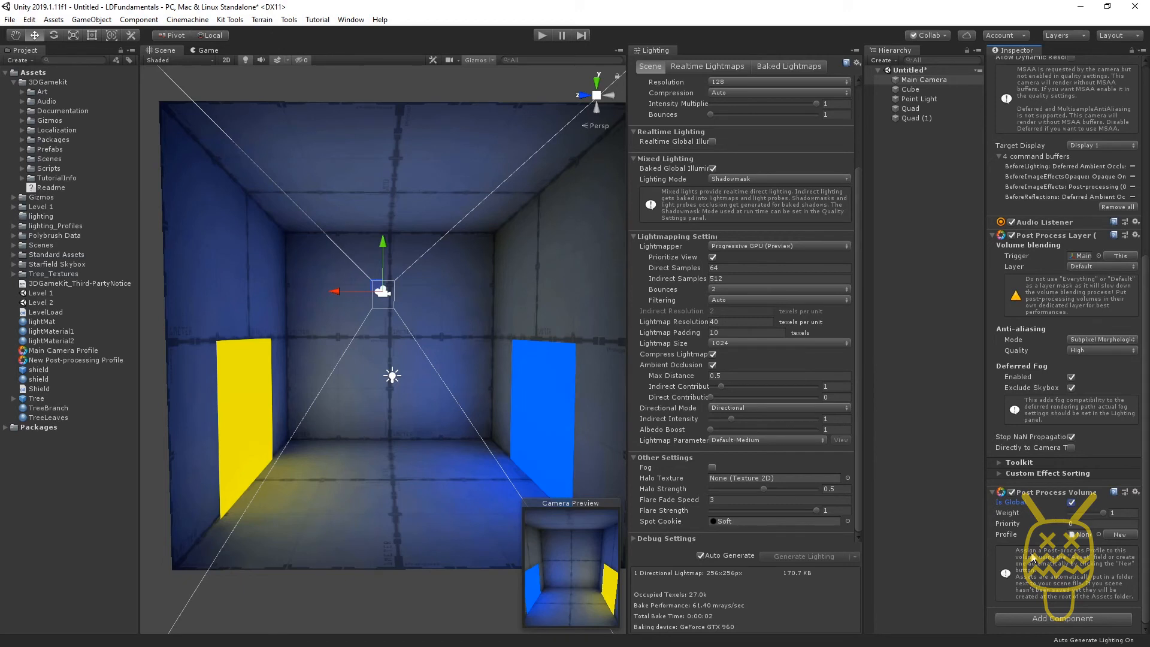
click(1121, 535)
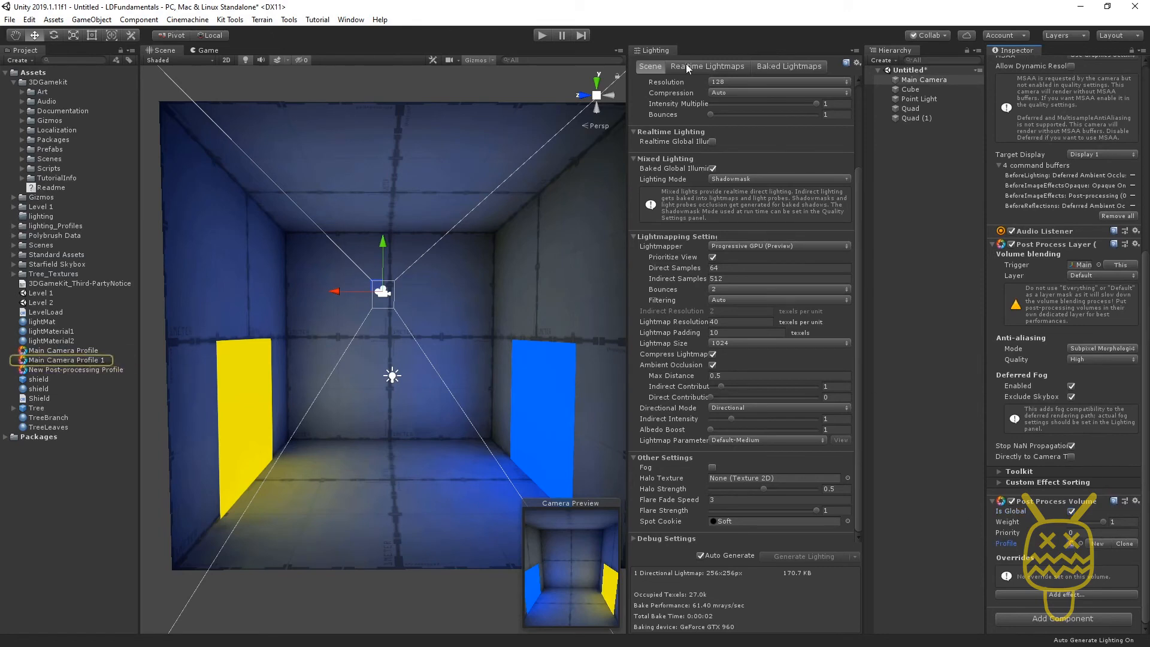
Step: Close the Lighting window and widen the Inspector, then locate the volume's assigned profile asset in the project
middle_click(662, 51)
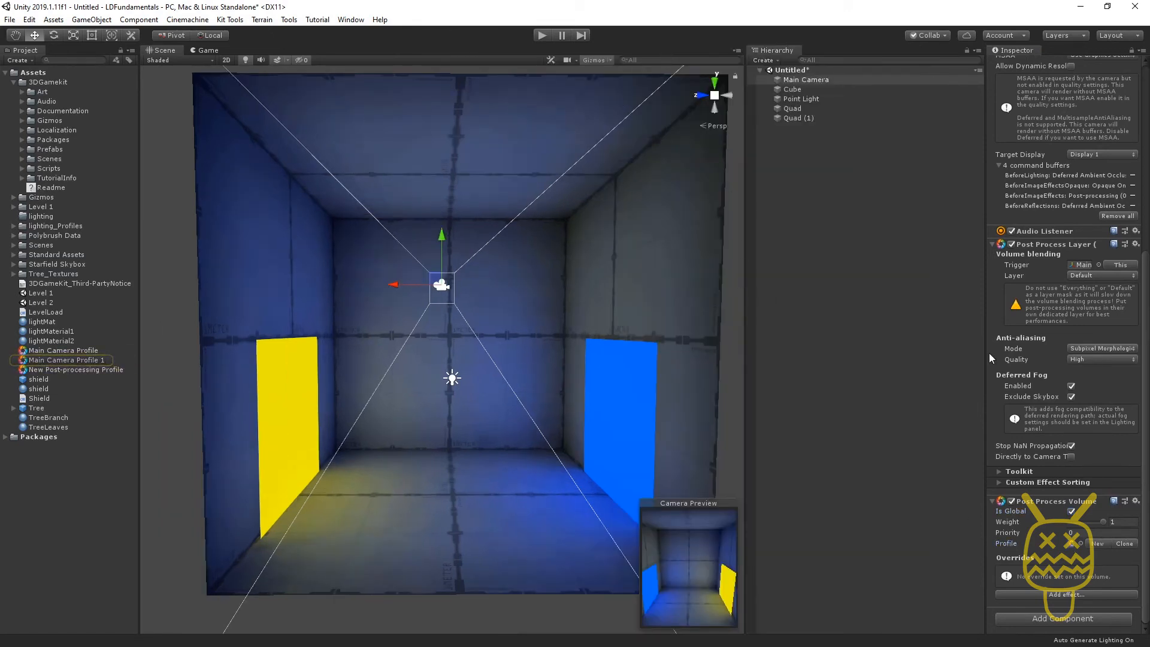
drag(986, 352, 877, 353)
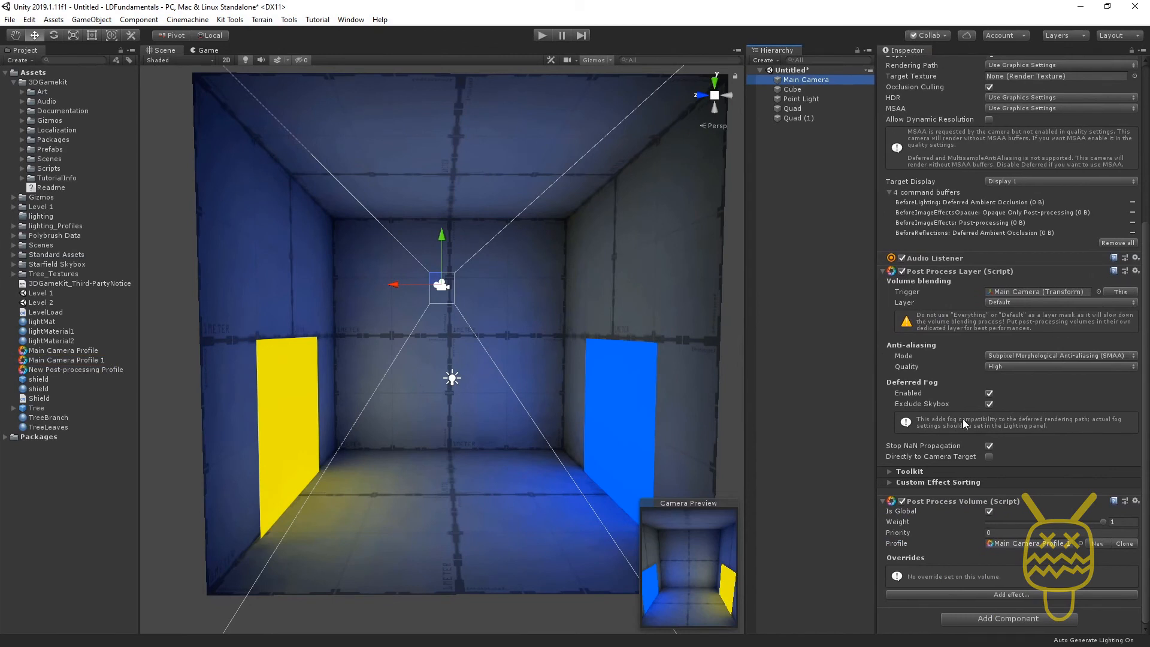
click(1012, 544)
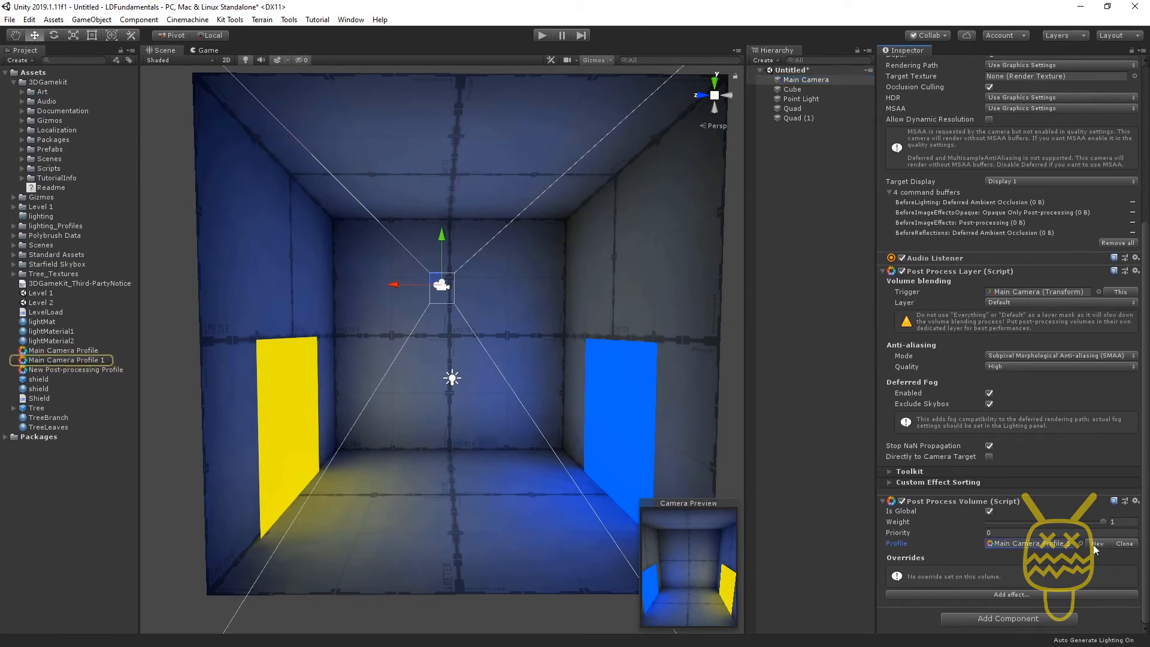
Step: Add a Vignette effect to the volume and enable its Mode, Color, Center, Intensity and Smoothness overrides
click(1017, 595)
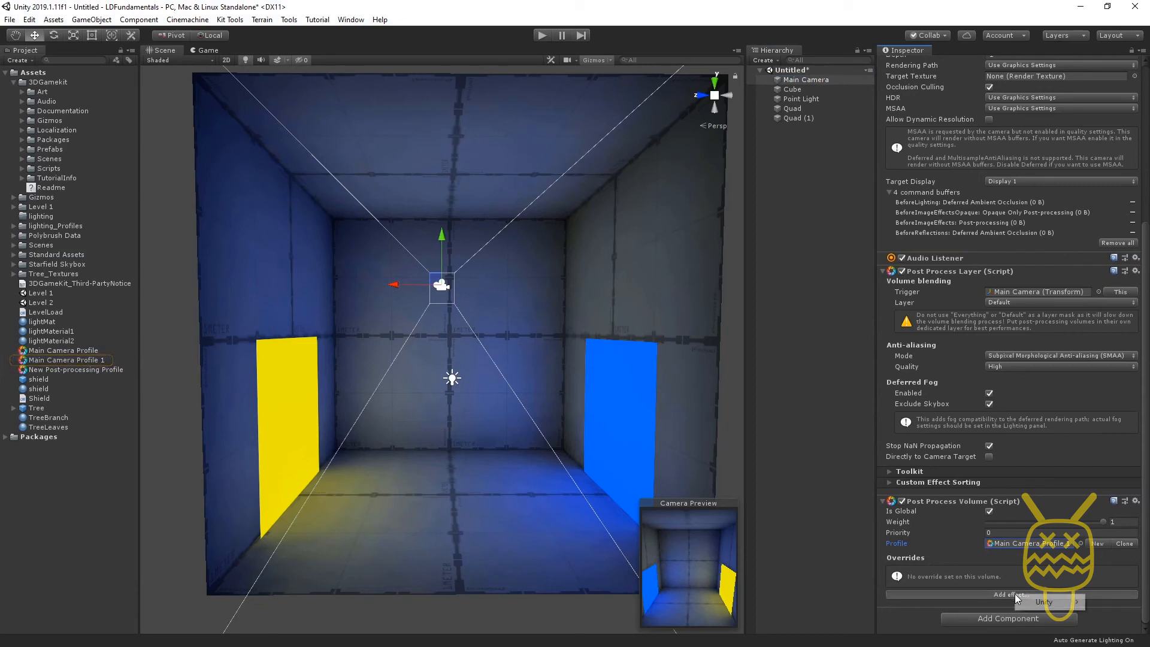
mouse_move(1031, 604)
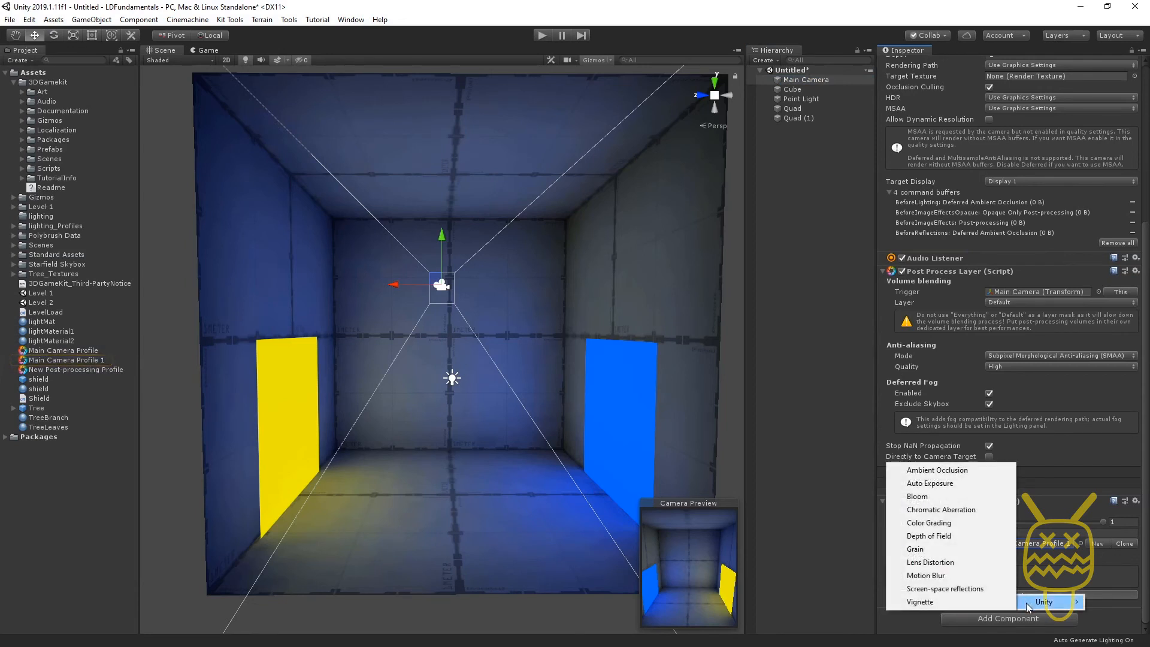
click(936, 602)
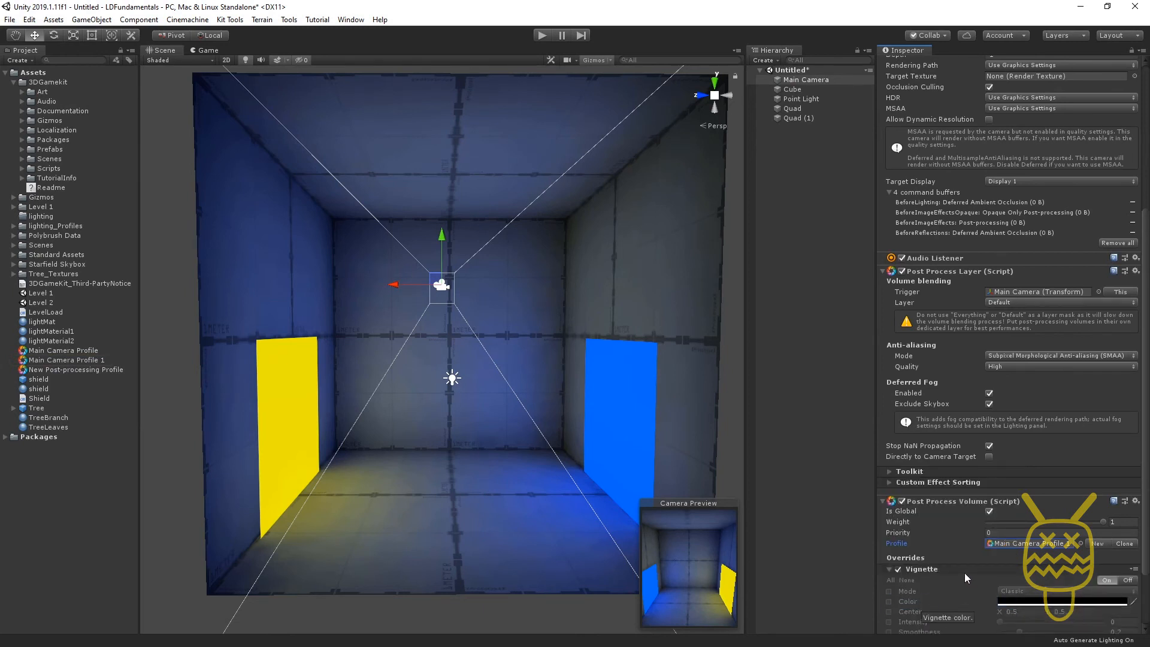
scroll(964, 573, down, 3)
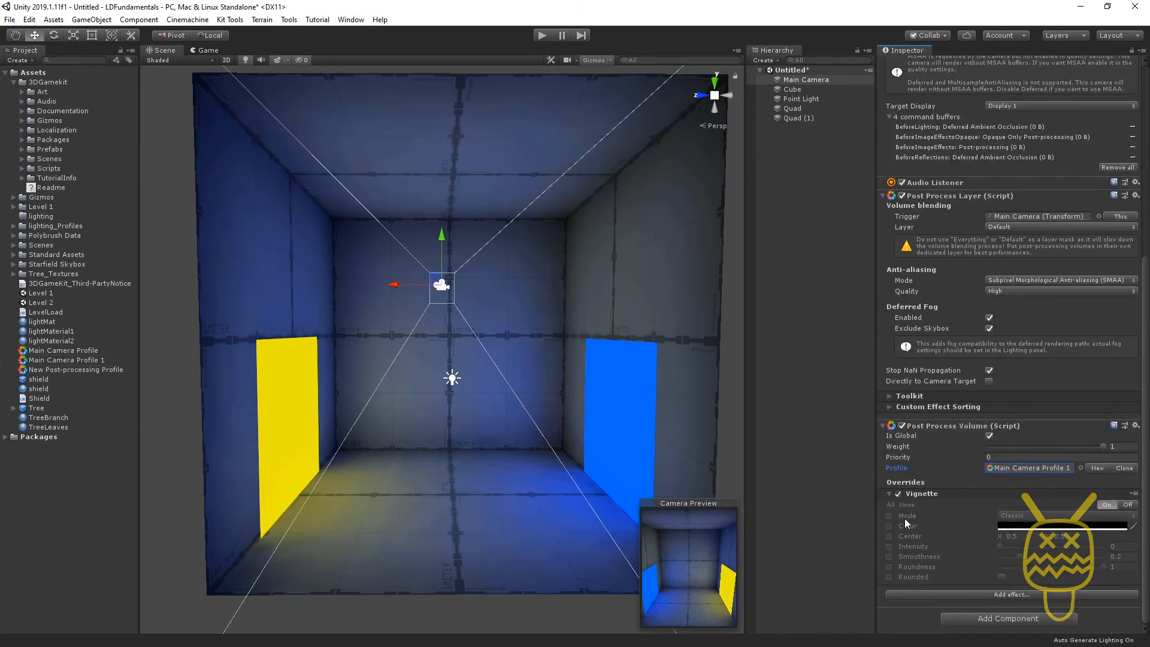
click(889, 516)
click(889, 526)
click(889, 536)
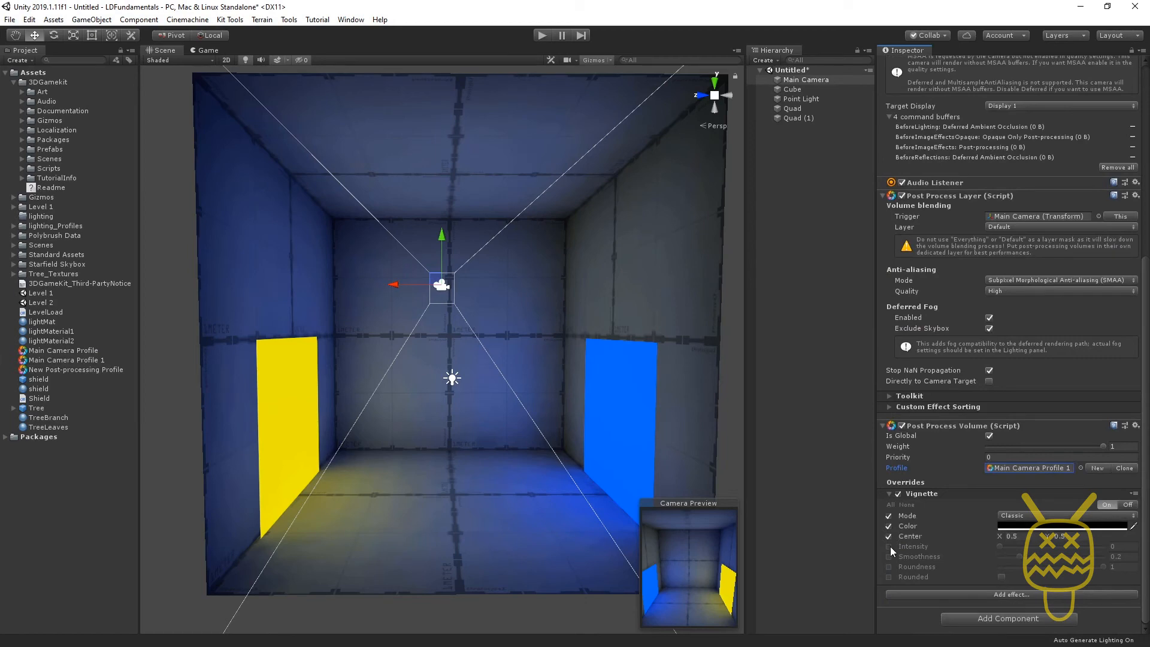
click(889, 546)
click(889, 557)
Step: Raise the Vignette intensity to about 0.52, judging the darkened corners in the Game view
drag(1000, 547, 1049, 552)
click(209, 50)
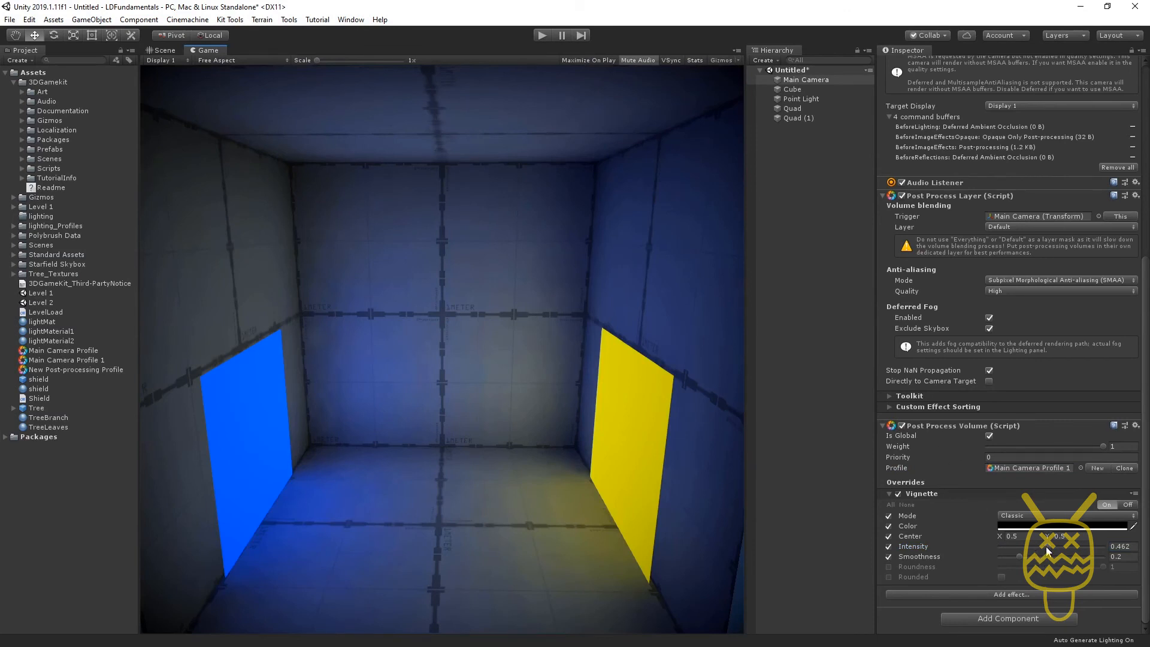
mouse_move(1046, 547)
mouse_down()
mouse_move(1068, 550)
mouse_move(1041, 557)
mouse_move(1053, 568)
mouse_up()
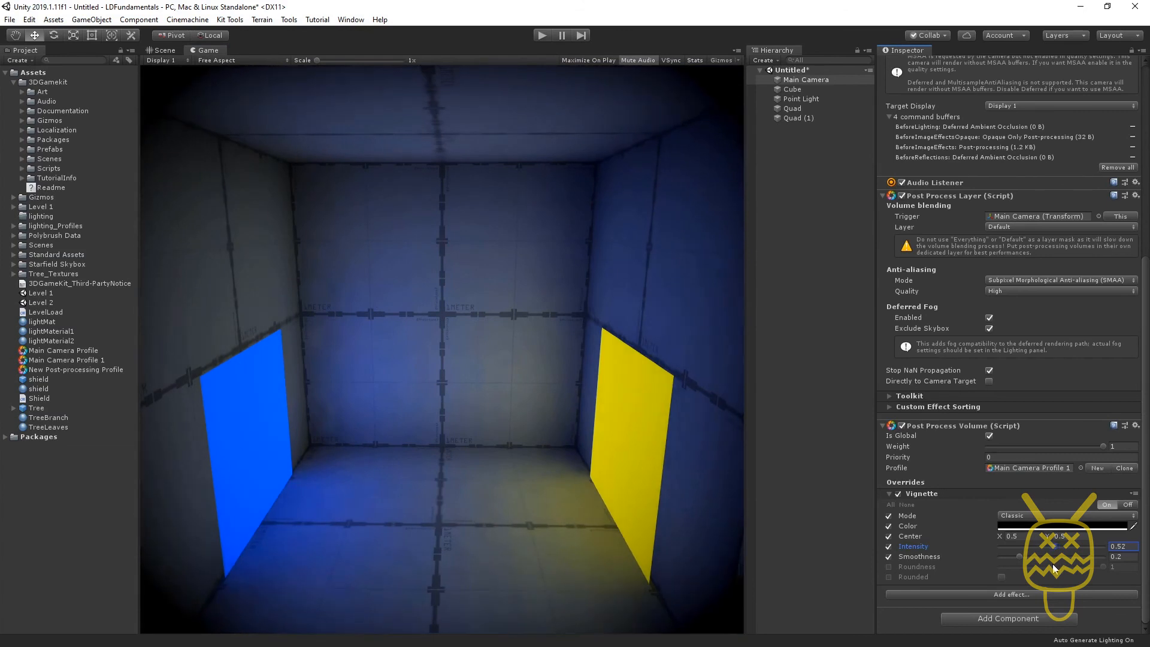
Step: Add a Bloom effect to the post-process volume
click(1050, 596)
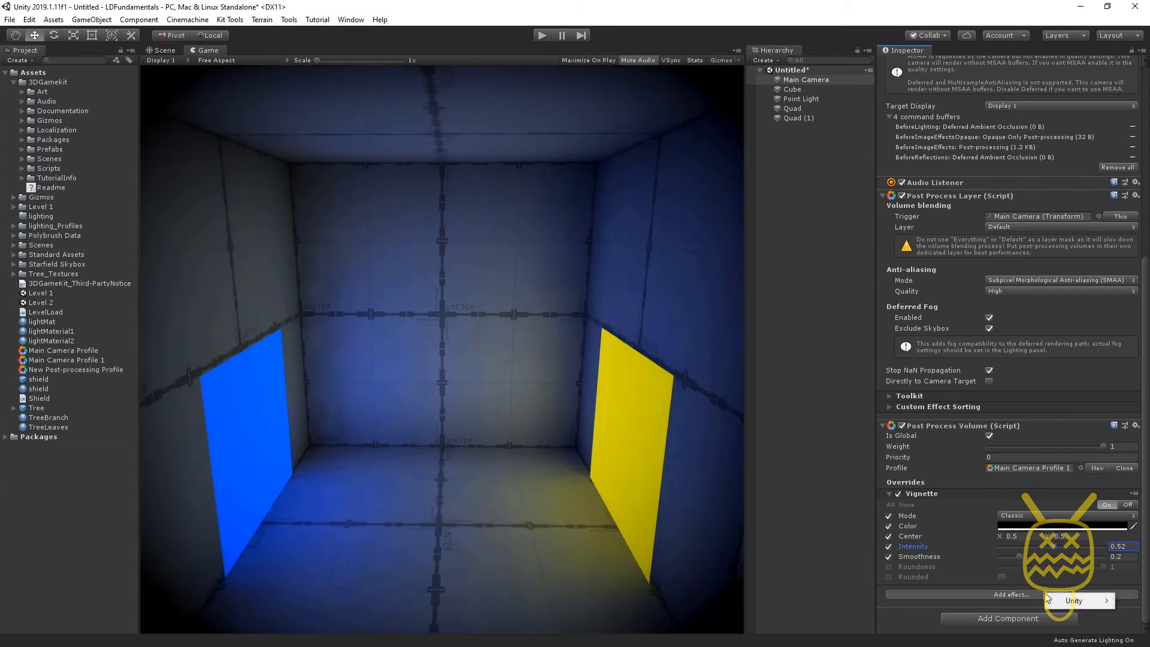
mouse_move(1054, 600)
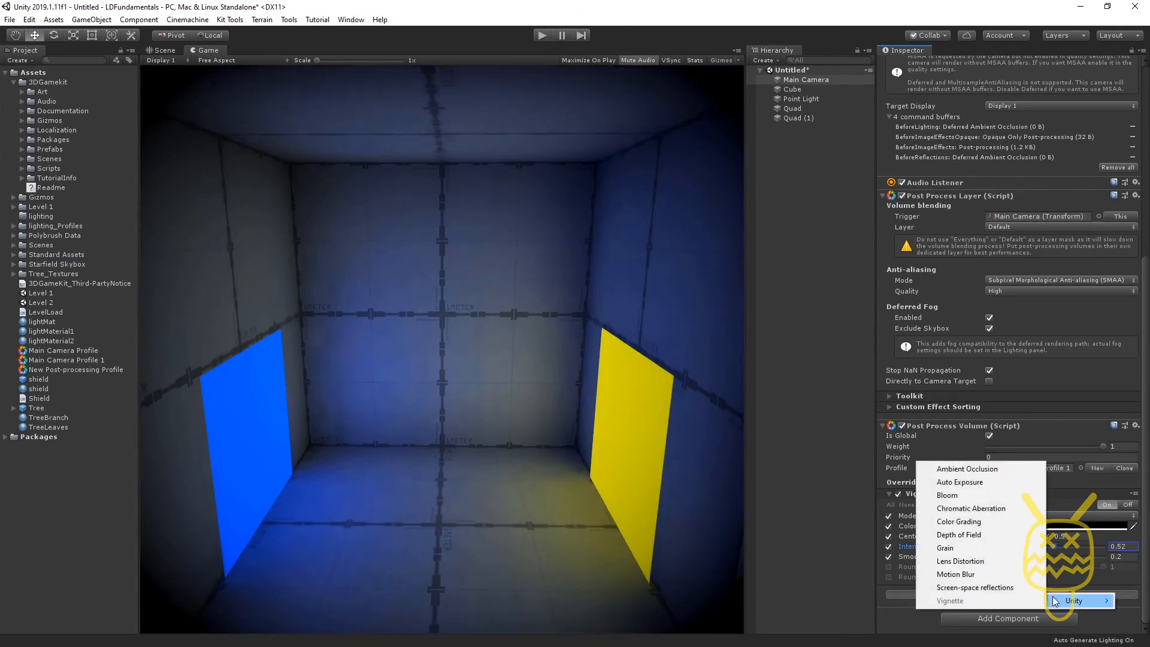
click(954, 495)
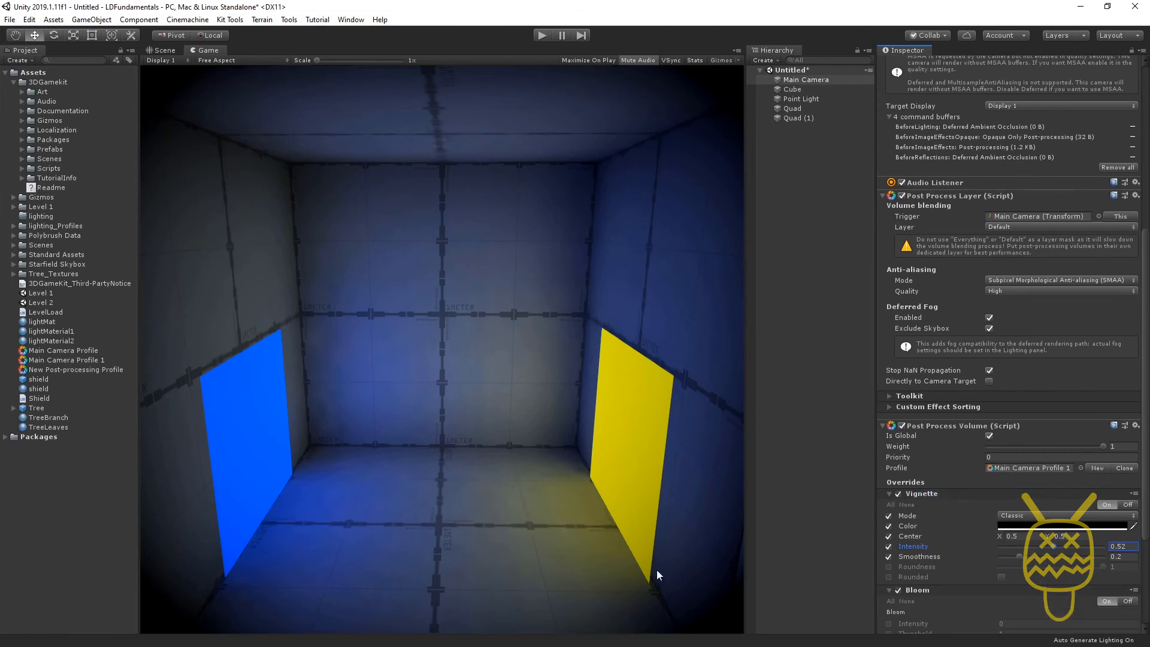
Step: Enable the Bloom overrides from Intensity through Color and set the Bloom intensity to 3.74
scroll(983, 509, down, 5)
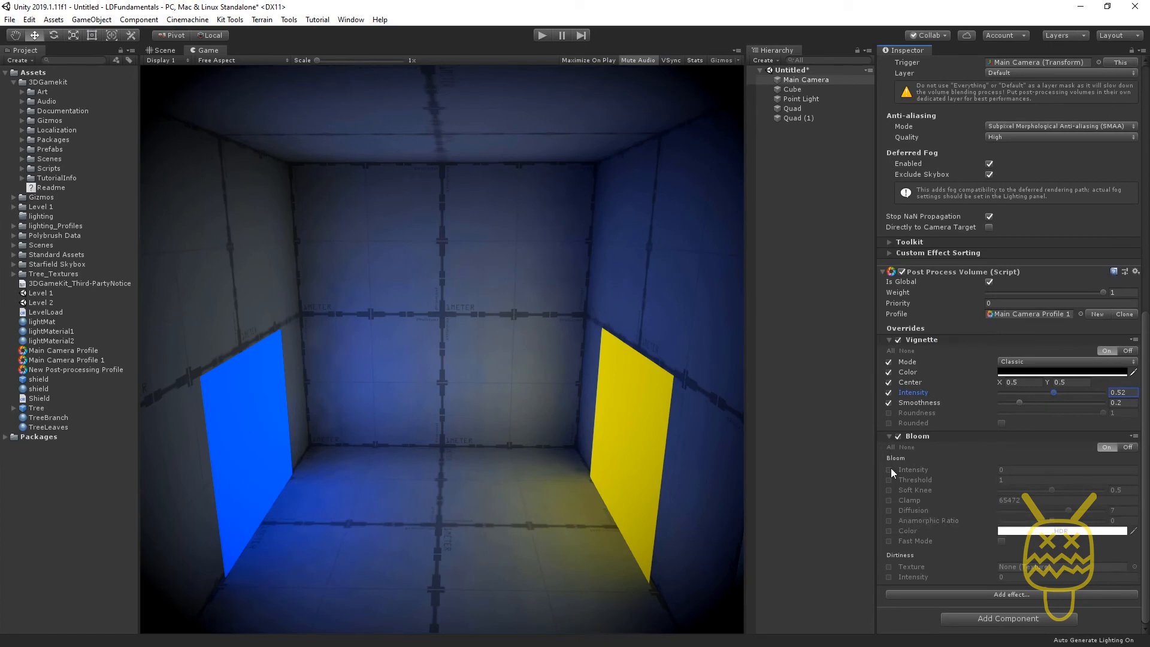
click(914, 470)
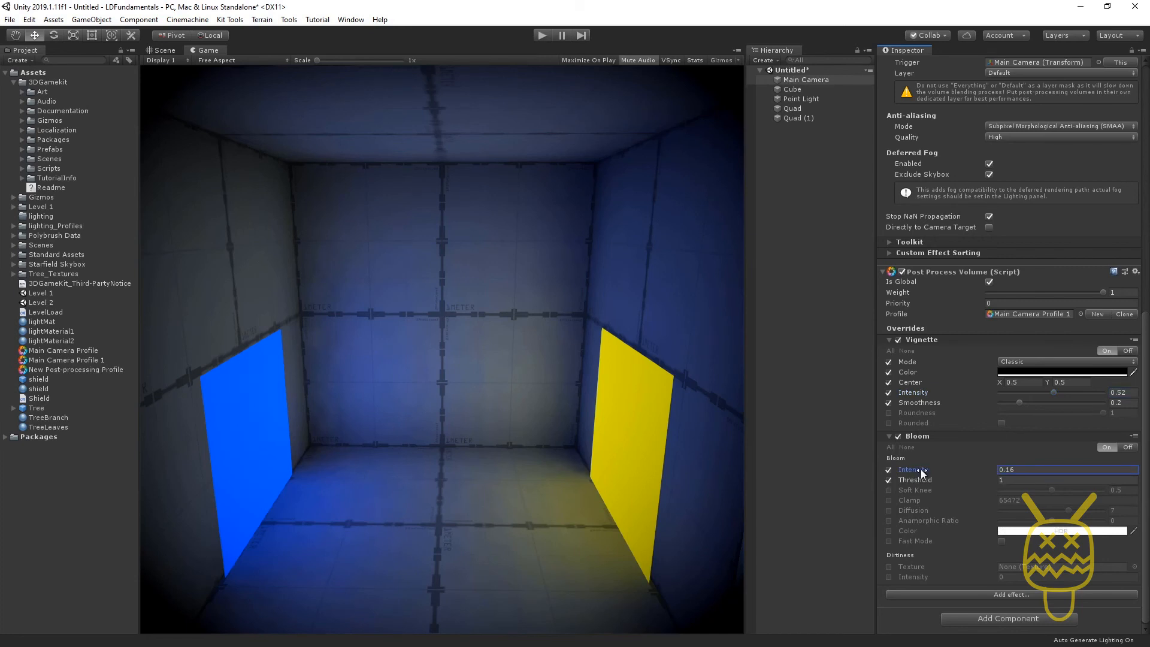
text(1)
click(889, 500)
click(889, 521)
click(889, 530)
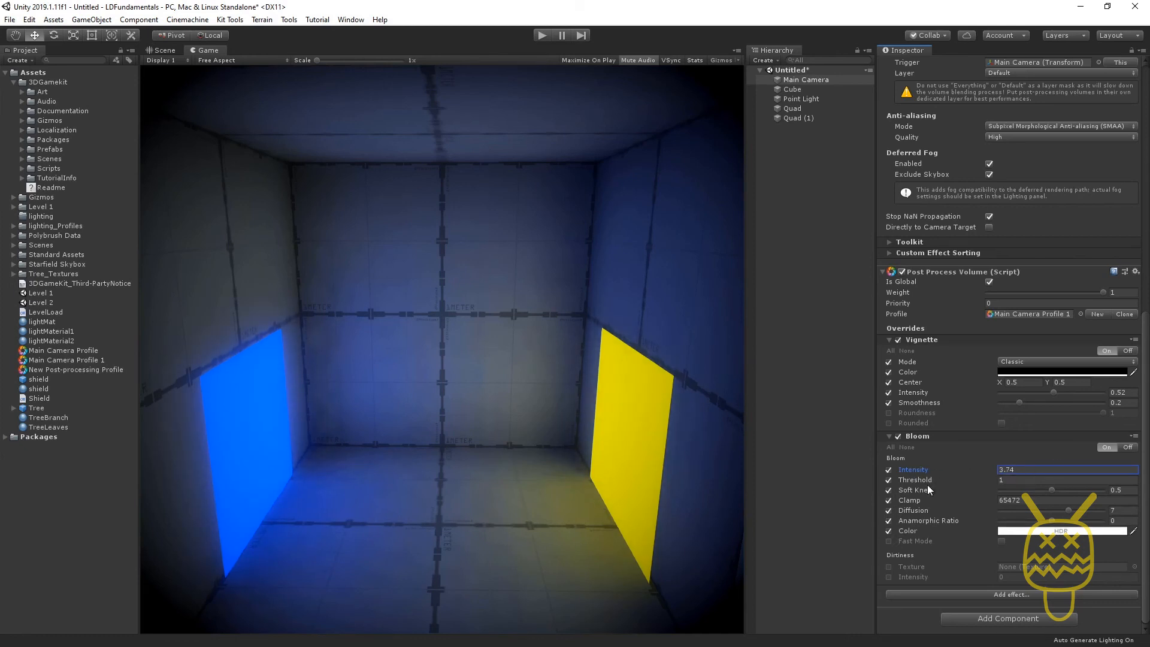
Step: Try different Bloom color tints, ending on pale yellow (RGB 255, 253, 124) with HDR intensity 0.8
click(1036, 531)
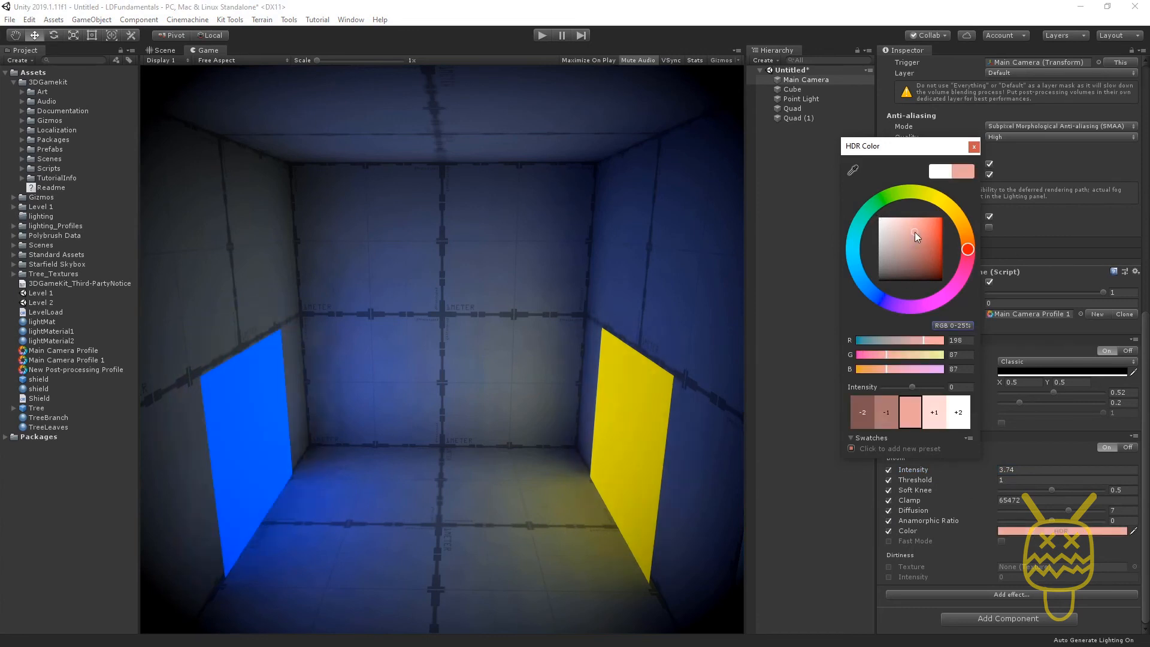
mouse_move(915, 232)
mouse_down()
mouse_move(875, 248)
mouse_move(920, 228)
mouse_move(872, 238)
mouse_up()
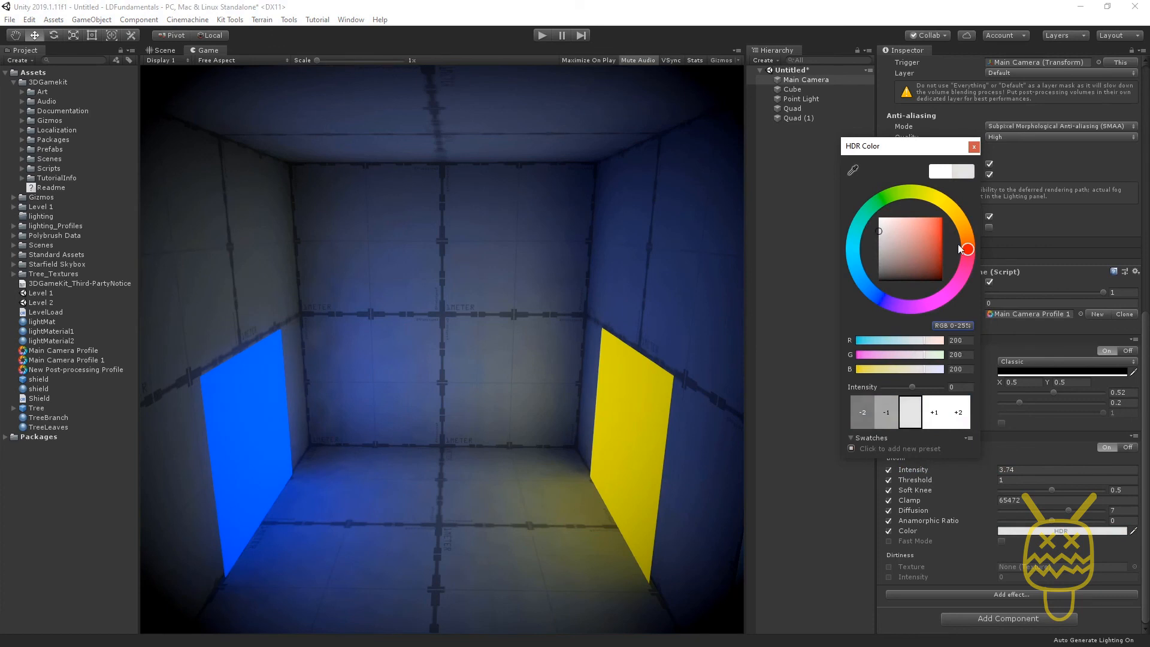
mouse_move(968, 249)
mouse_down()
mouse_move(946, 205)
mouse_move(902, 220)
mouse_move(912, 217)
mouse_up()
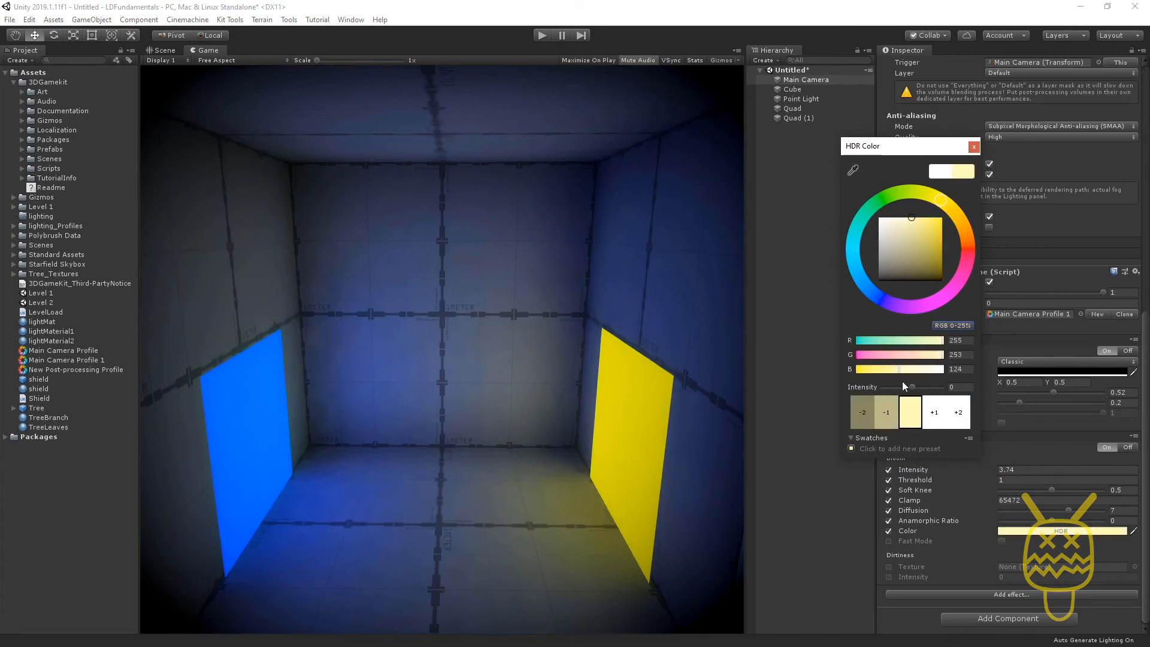
drag(911, 388, 916, 388)
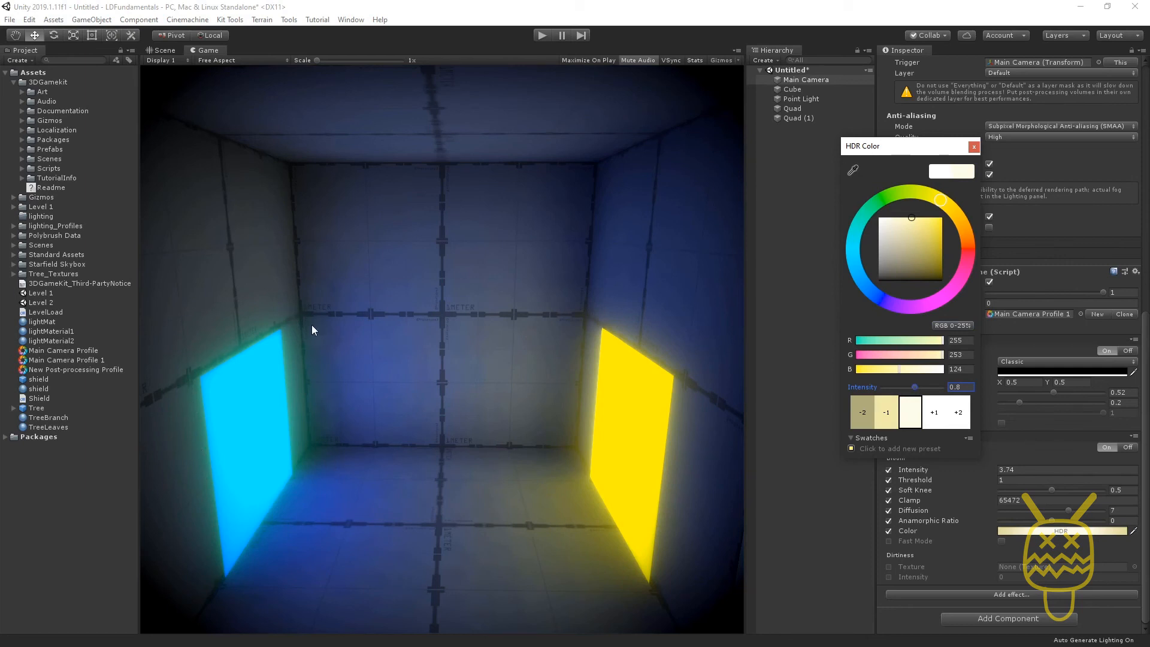
Step: Set the Bloom color to white (RGB 255, 255, 255) with HDR intensity 1 and close the color picker
drag(915, 233, 881, 215)
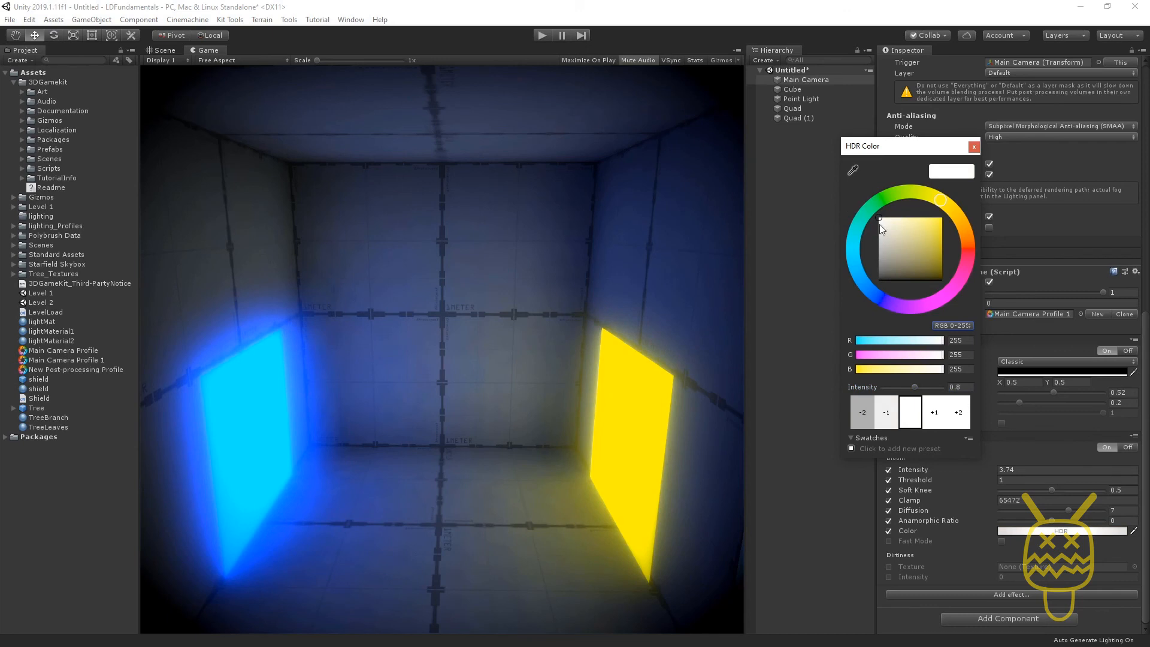
drag(915, 387, 916, 388)
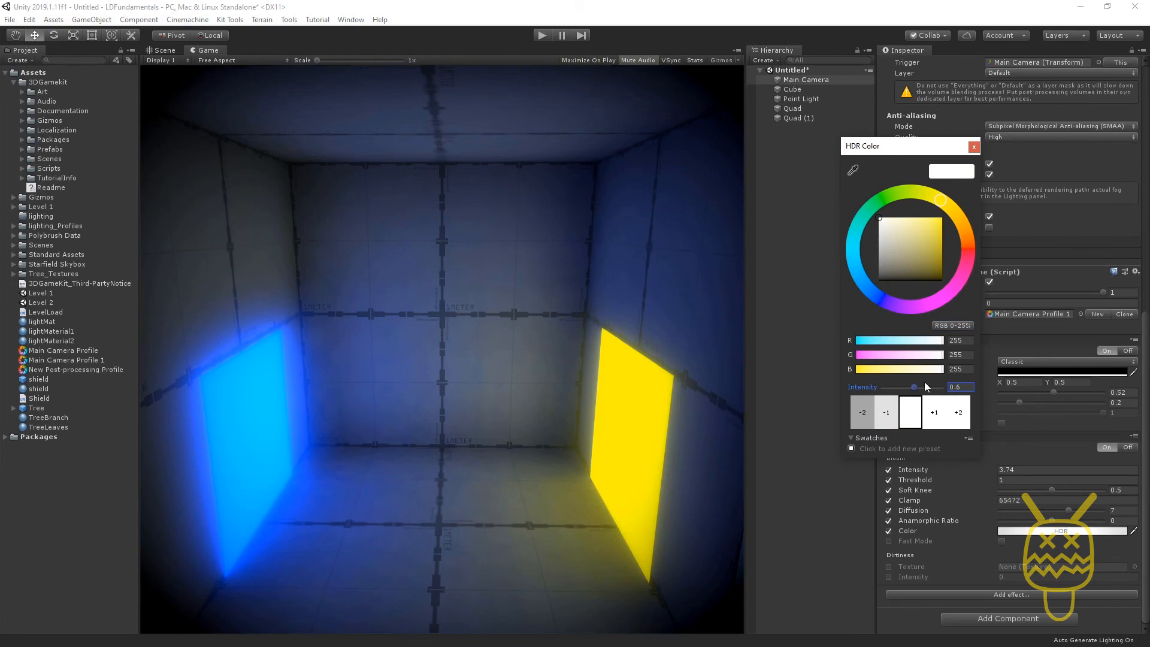
drag(915, 388, 920, 397)
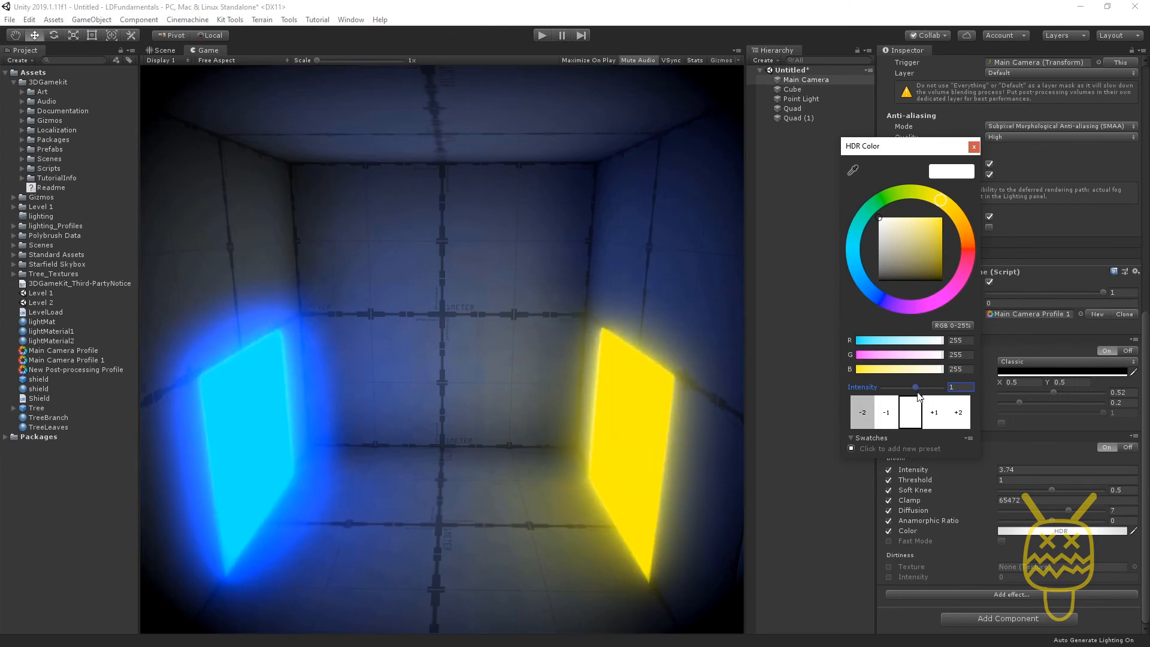
click(975, 146)
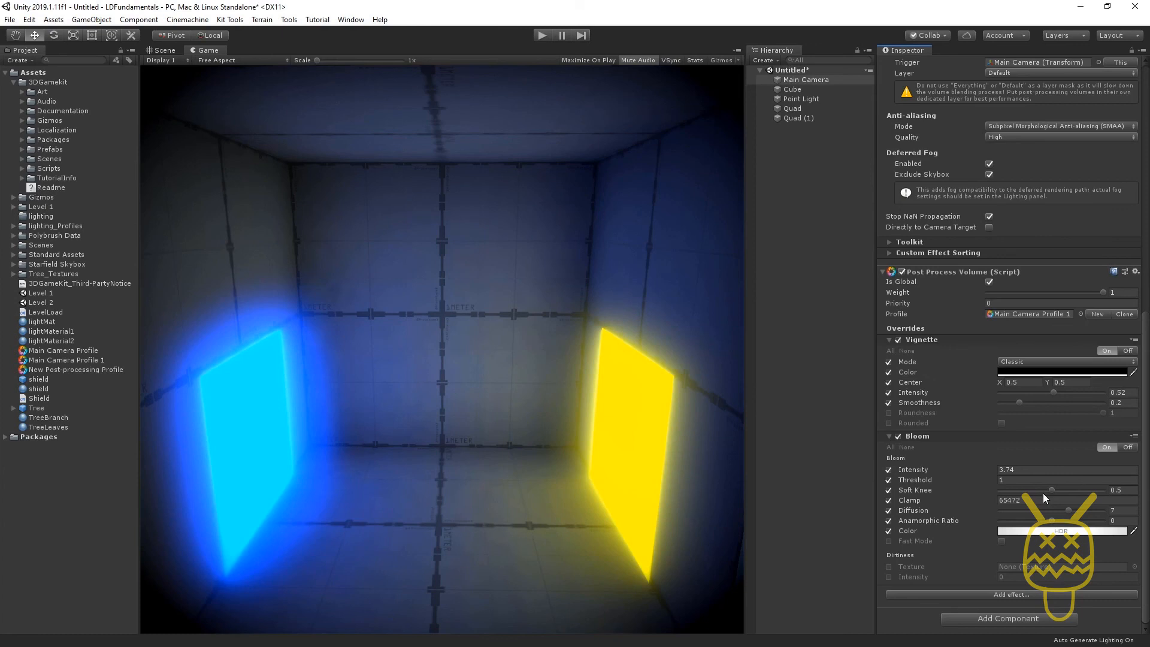
Step: Set the Bloom intensity to 2.43 and threshold to 1.02, and inspect the quads' glow from several angles in the Scene view
mouse_move(988, 473)
mouse_down()
mouse_move(932, 475)
mouse_move(983, 480)
mouse_up()
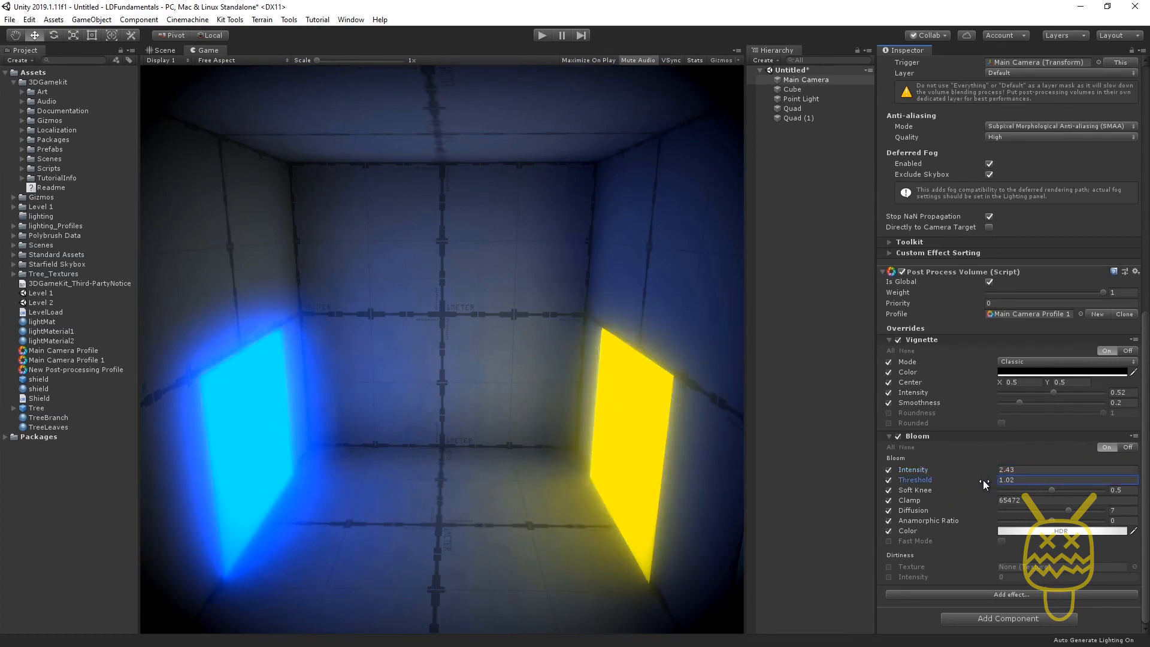
click(171, 51)
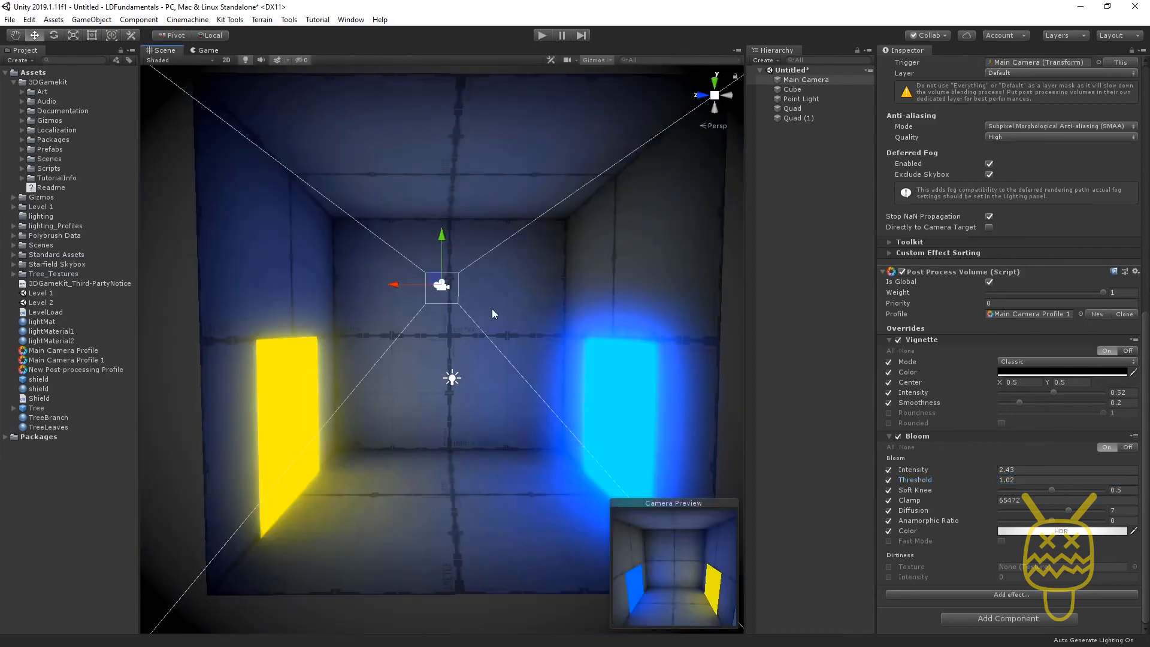
scroll(492, 309, down, 5)
alt+drag(396, 373, 622, 373)
alt+drag(324, 365, 713, 362)
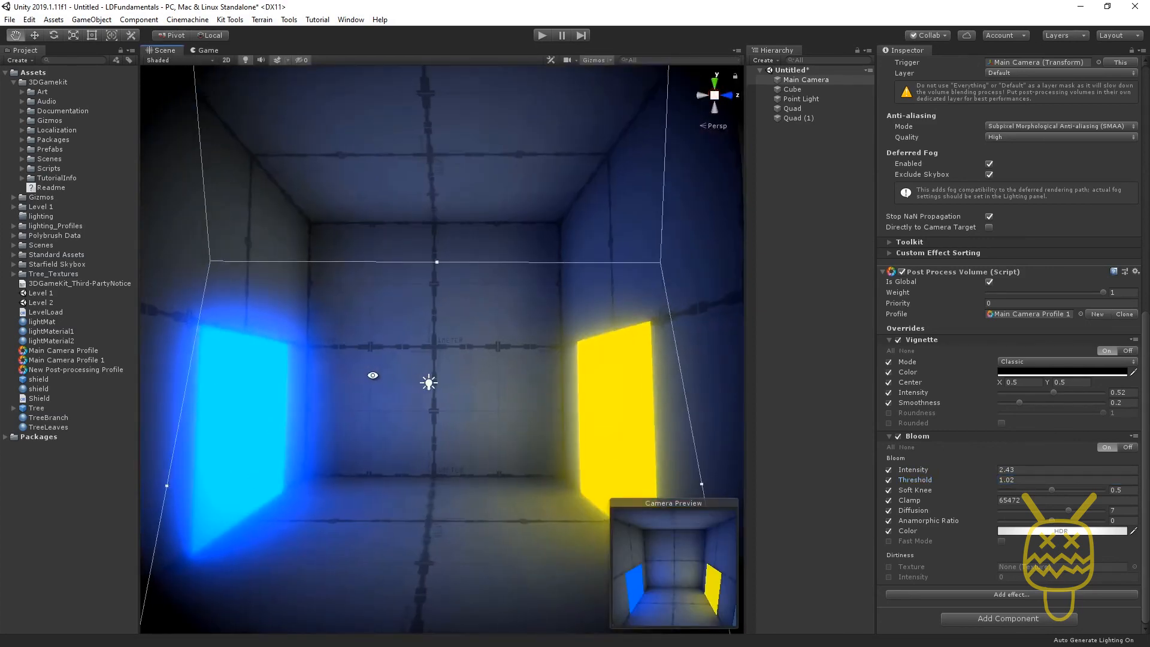
alt+drag(372, 375, 337, 419)
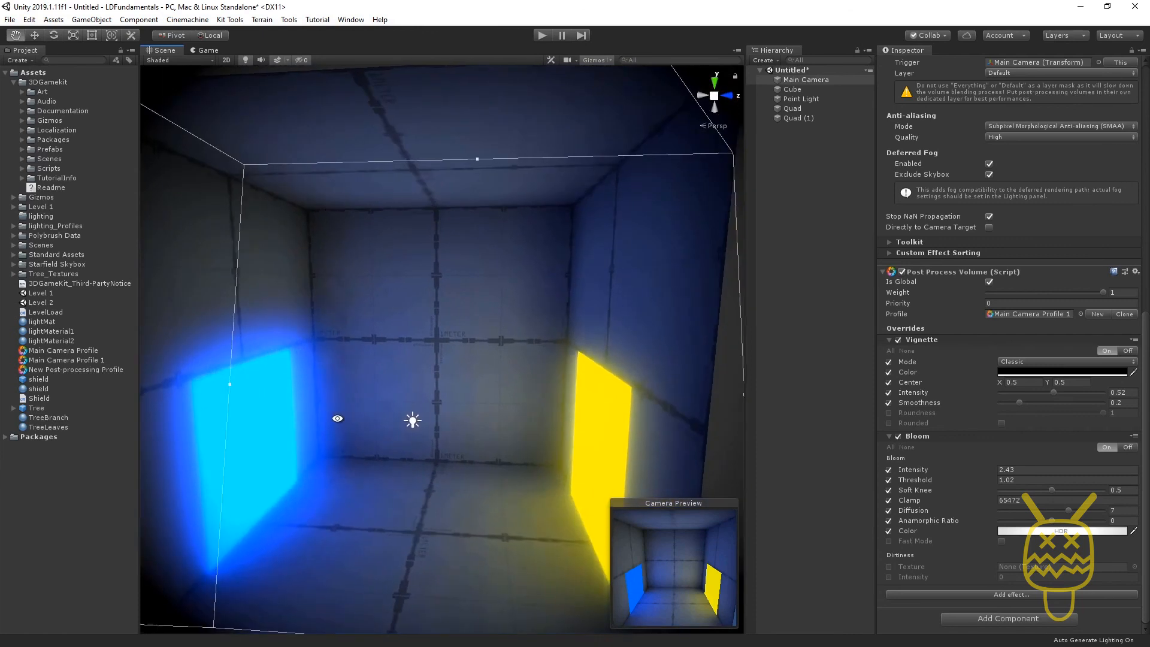
scroll(367, 400, down, 5)
scroll(379, 393, up, 5)
middle_drag(393, 402, 432, 357)
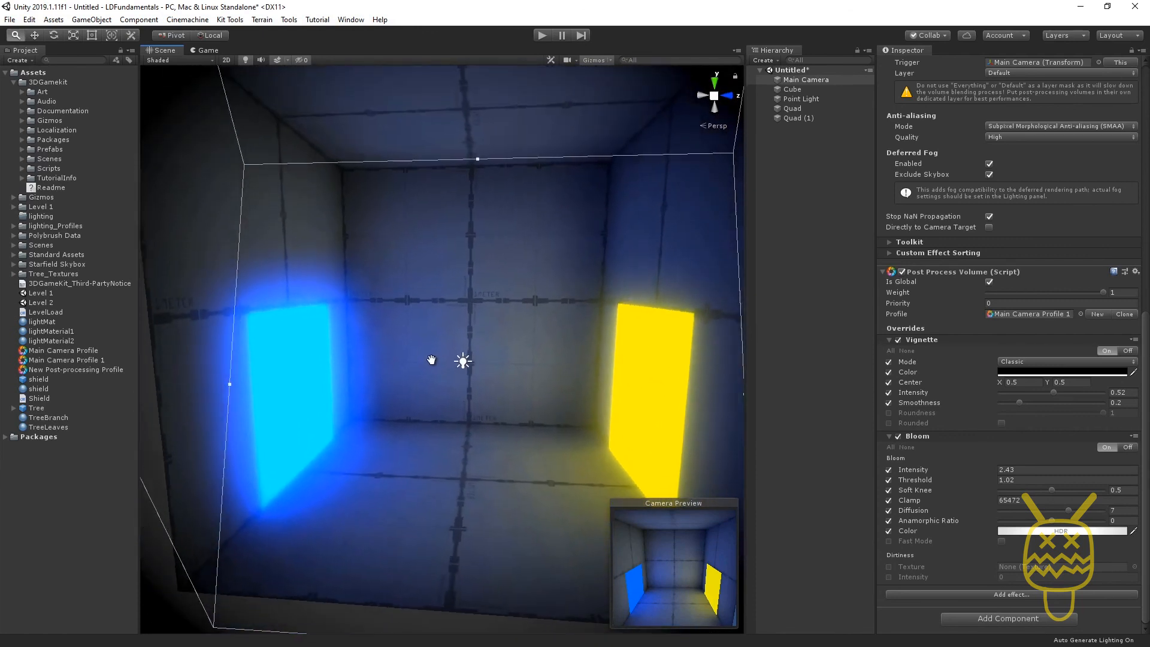
Step: Add a Depth Of Field effect to the post-process volume and expand its settings
click(989, 594)
mouse_move(1000, 602)
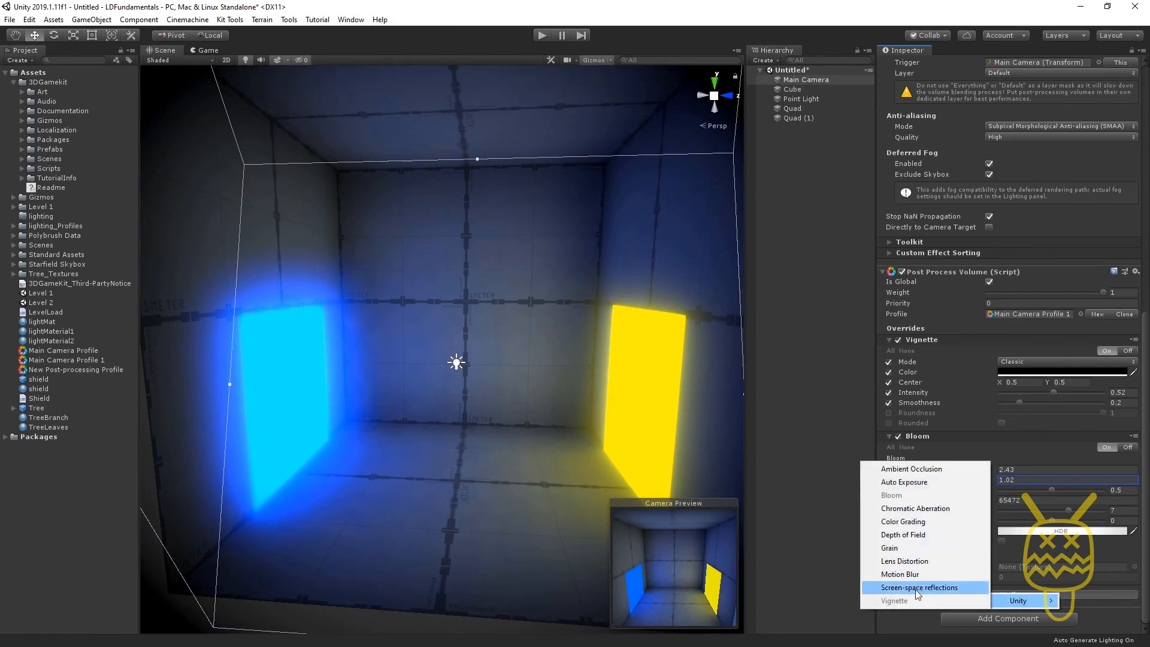
click(911, 534)
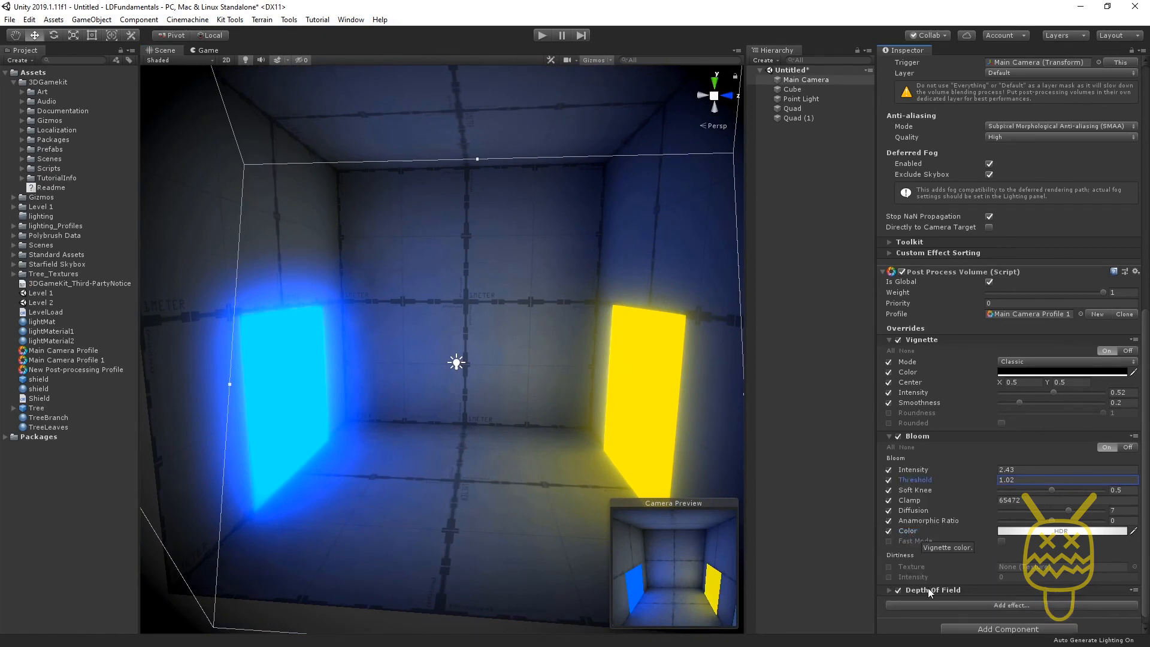
click(928, 590)
scroll(947, 583, down, 3)
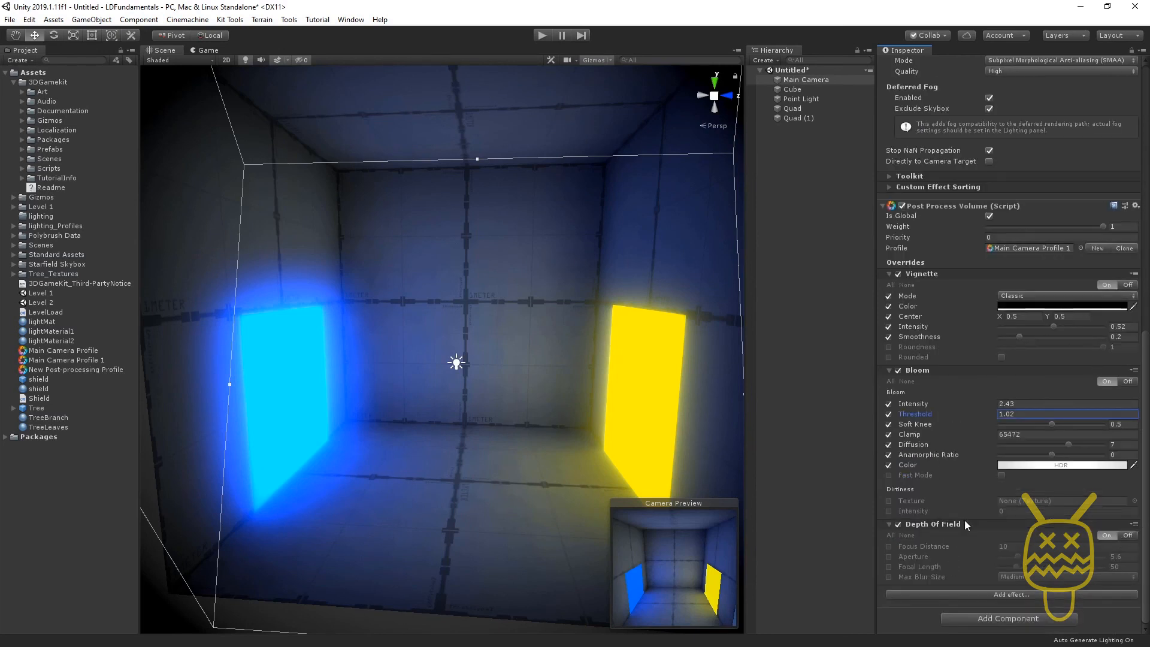
Step: Enable the Depth Of Field overrides for Focus Distance and Aperture, and set the focus distance to 3.66 while previewing in the Game view
click(889, 547)
click(889, 557)
click(208, 50)
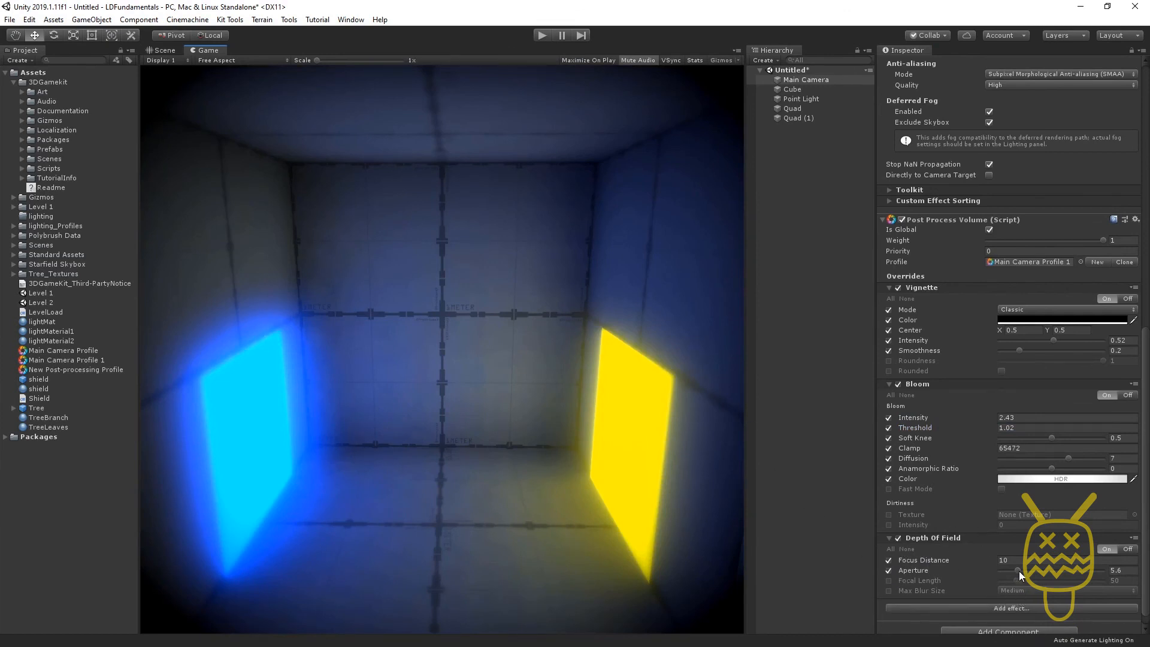
mouse_move(940, 562)
mouse_down()
mouse_move(958, 562)
mouse_move(935, 567)
mouse_up()
drag(914, 564, 899, 564)
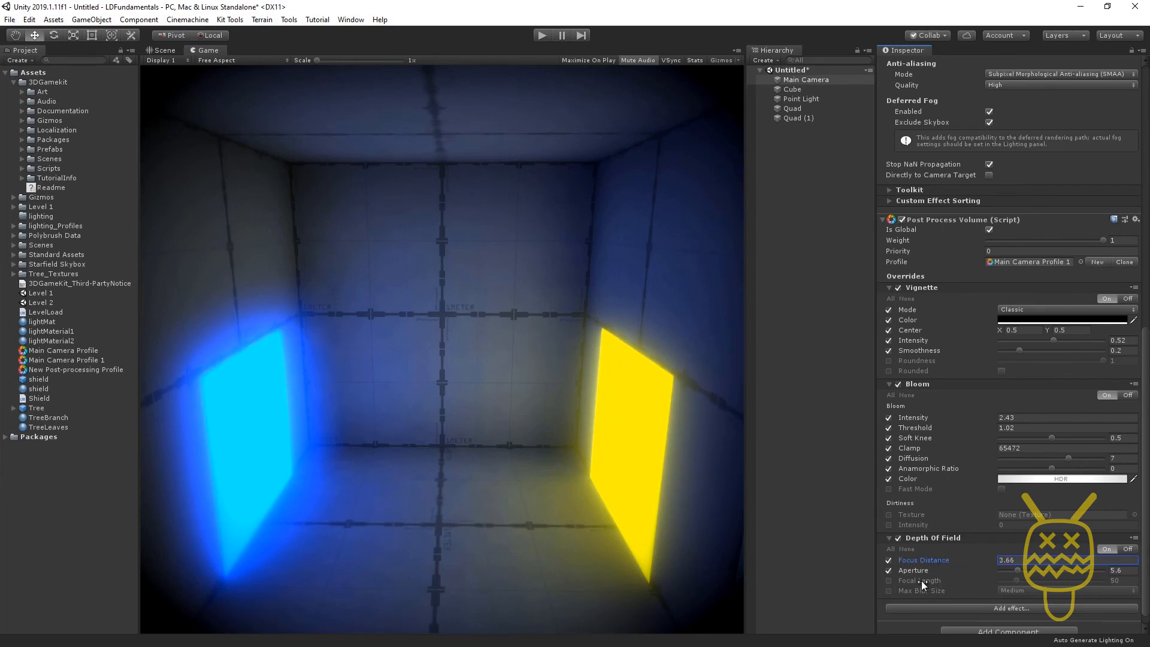
Step: Enable the Focal Length and Max Blur Size overrides of Depth Of Field and set the focal length to 29
click(889, 581)
click(889, 590)
drag(1018, 581, 1012, 581)
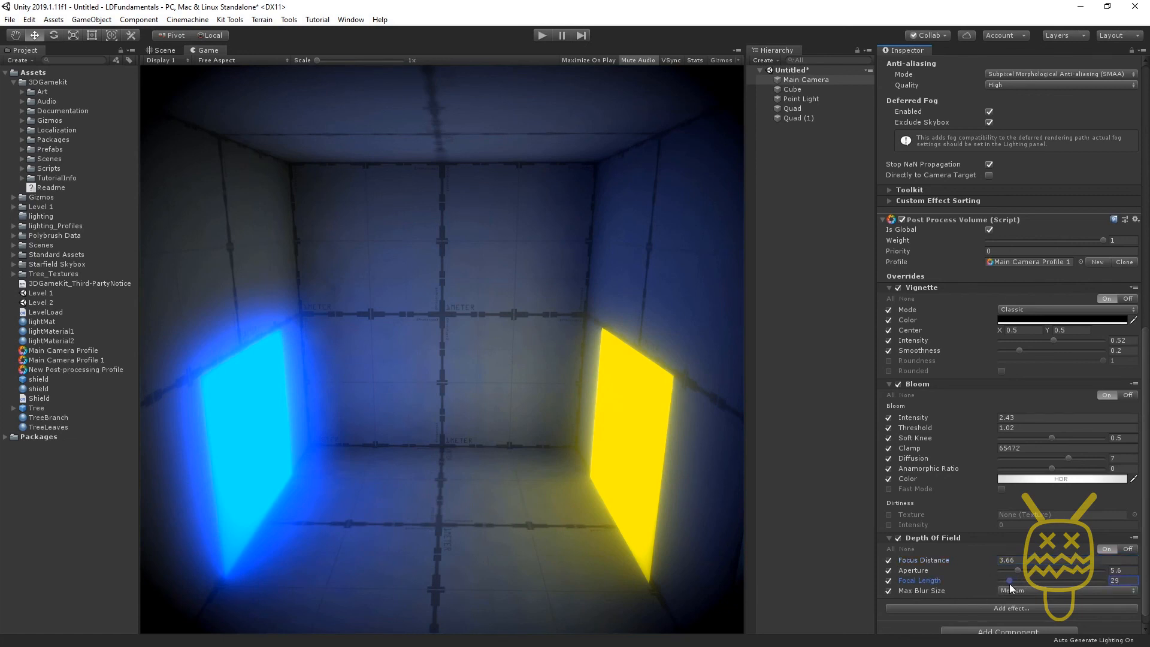